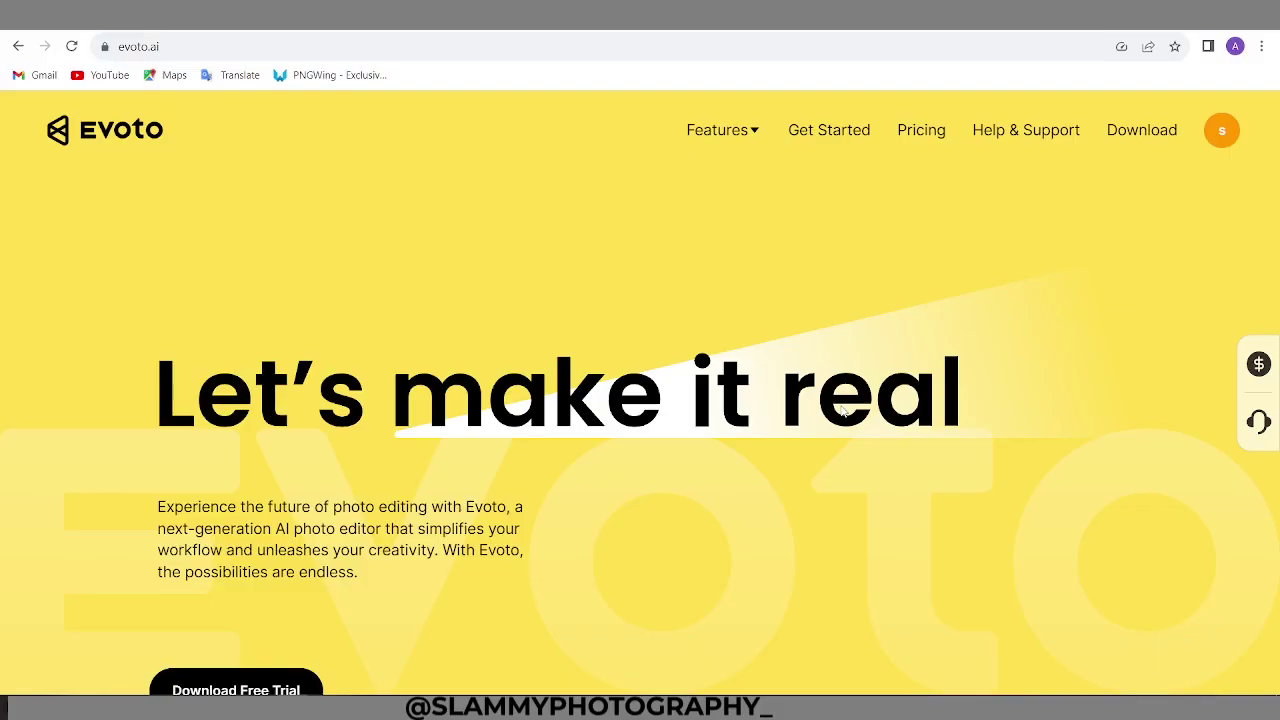
Look through the feature overview on the Evoto homepage, down to the footer
{"action": "scroll", "coordinate": [843, 411], "scroll_direction": "down", "scroll_amount": 10}
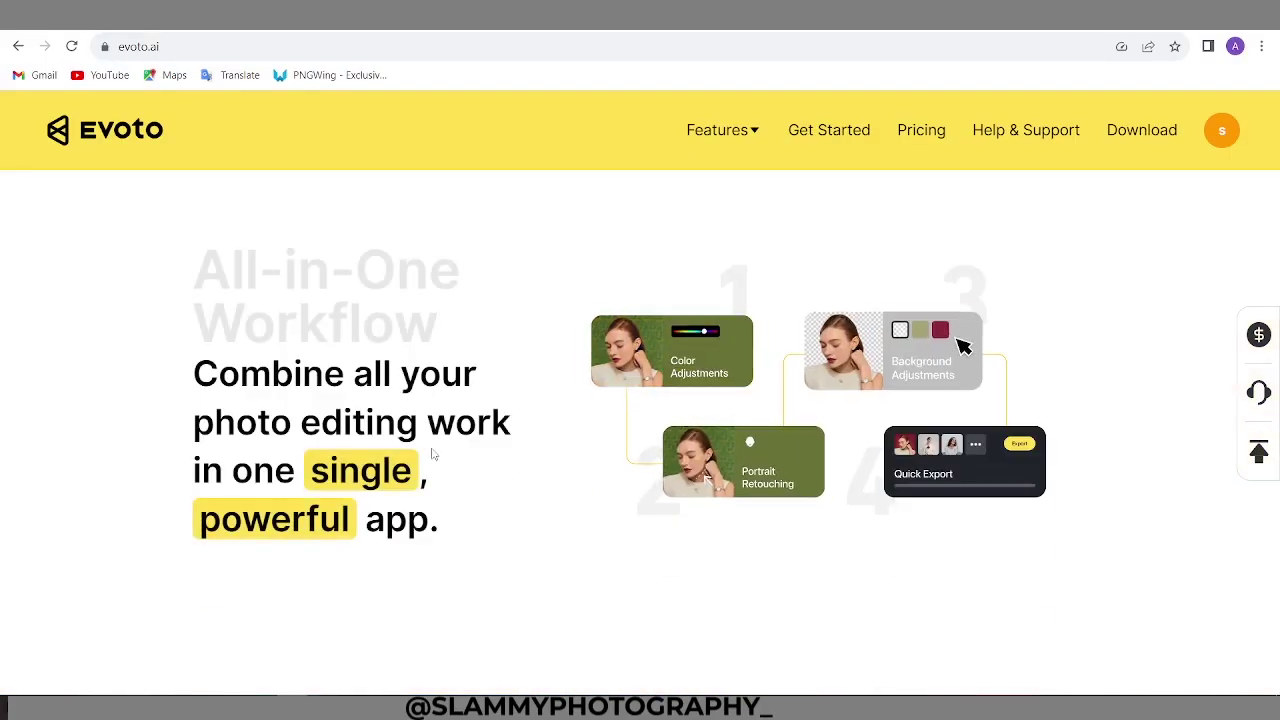
{"action": "scroll", "coordinate": [414, 428], "scroll_direction": "down", "scroll_amount": 10}
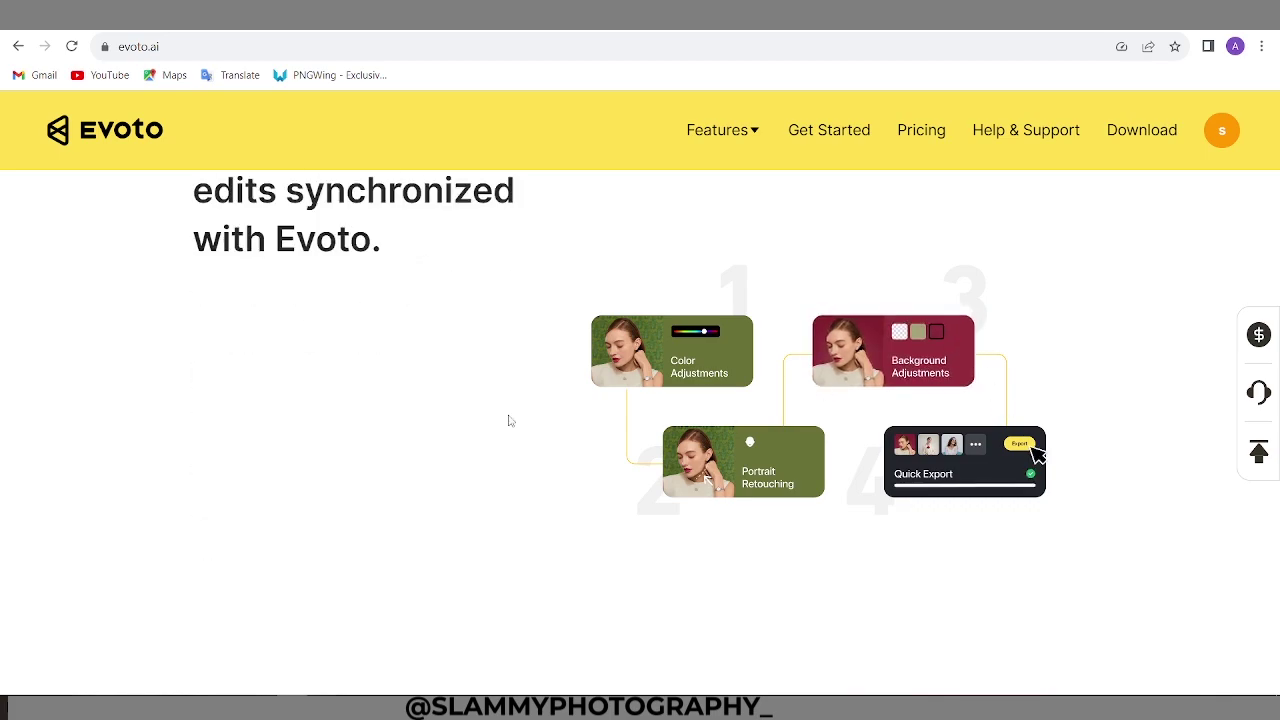
{"action": "scroll", "coordinate": [312, 462], "scroll_direction": "down", "scroll_amount": 15}
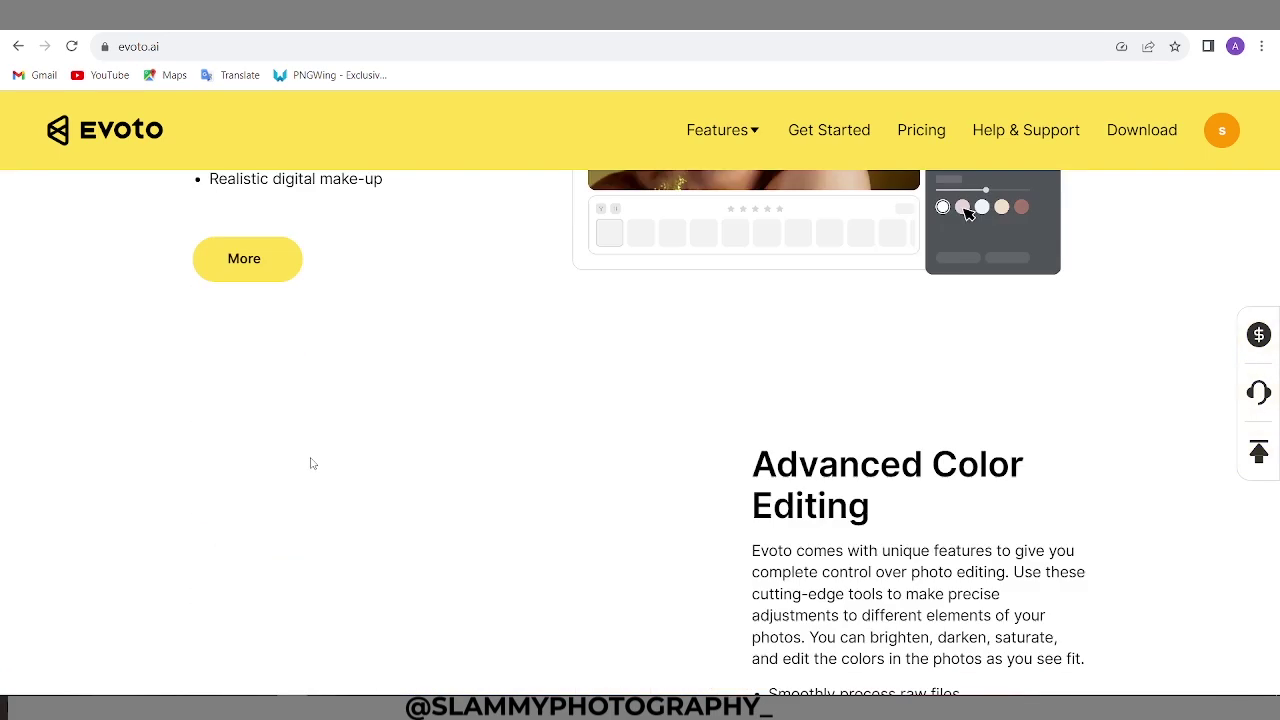
{"action": "scroll", "coordinate": [310, 462], "scroll_direction": "down", "scroll_amount": 3}
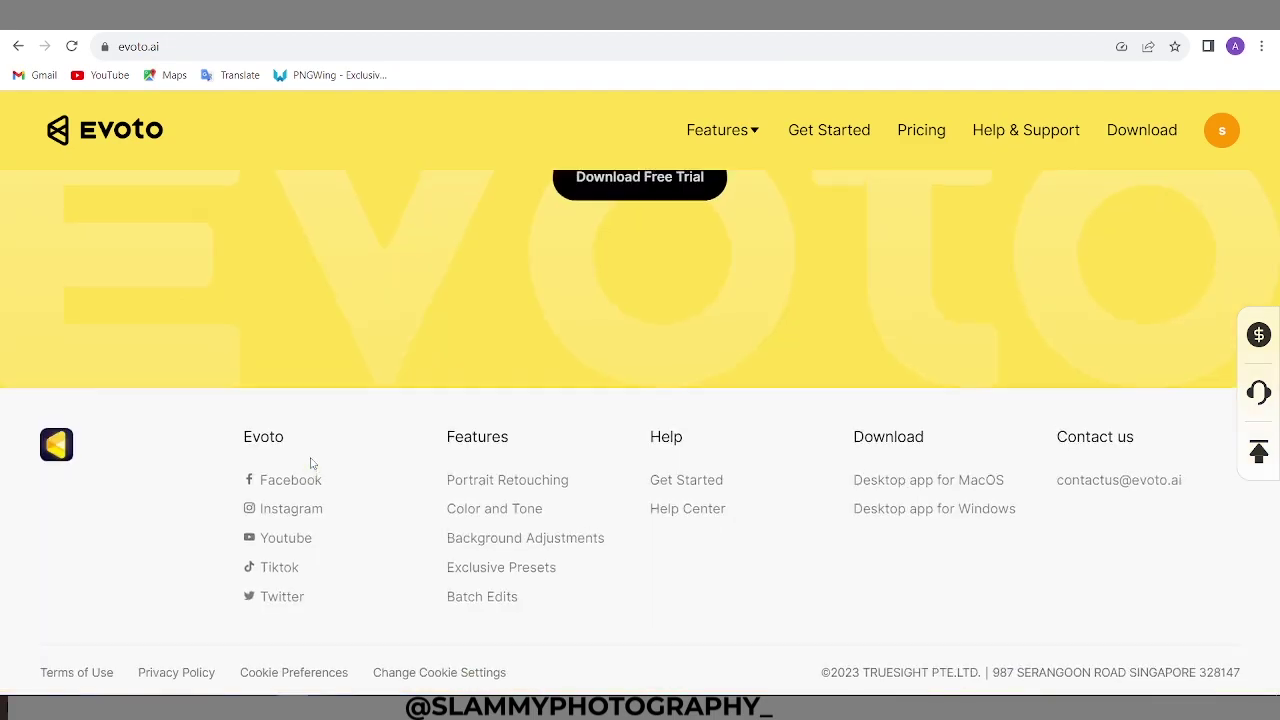
{"action": "scroll", "coordinate": [603, 337], "scroll_direction": "up", "scroll_amount": 2}
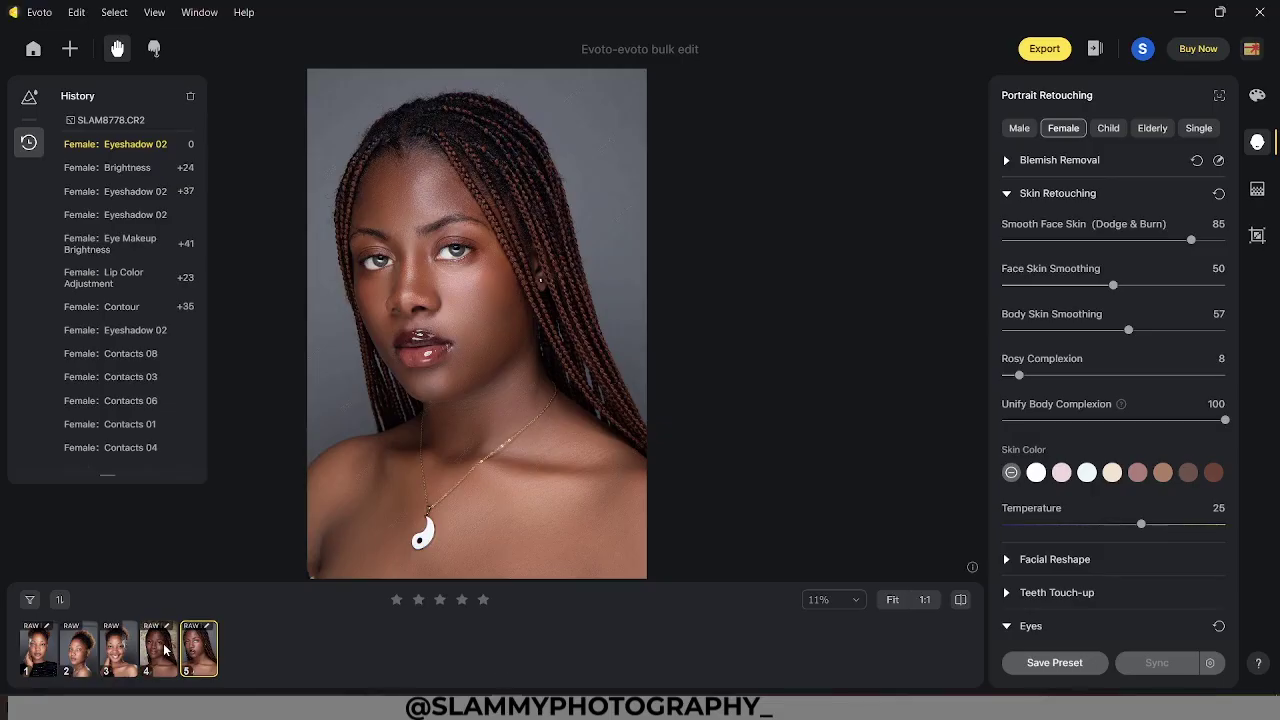
Open the fourth portrait and set Freckle & Acne removal to 100 for female faces
{"action": "left_click", "coordinate": [155, 652]}
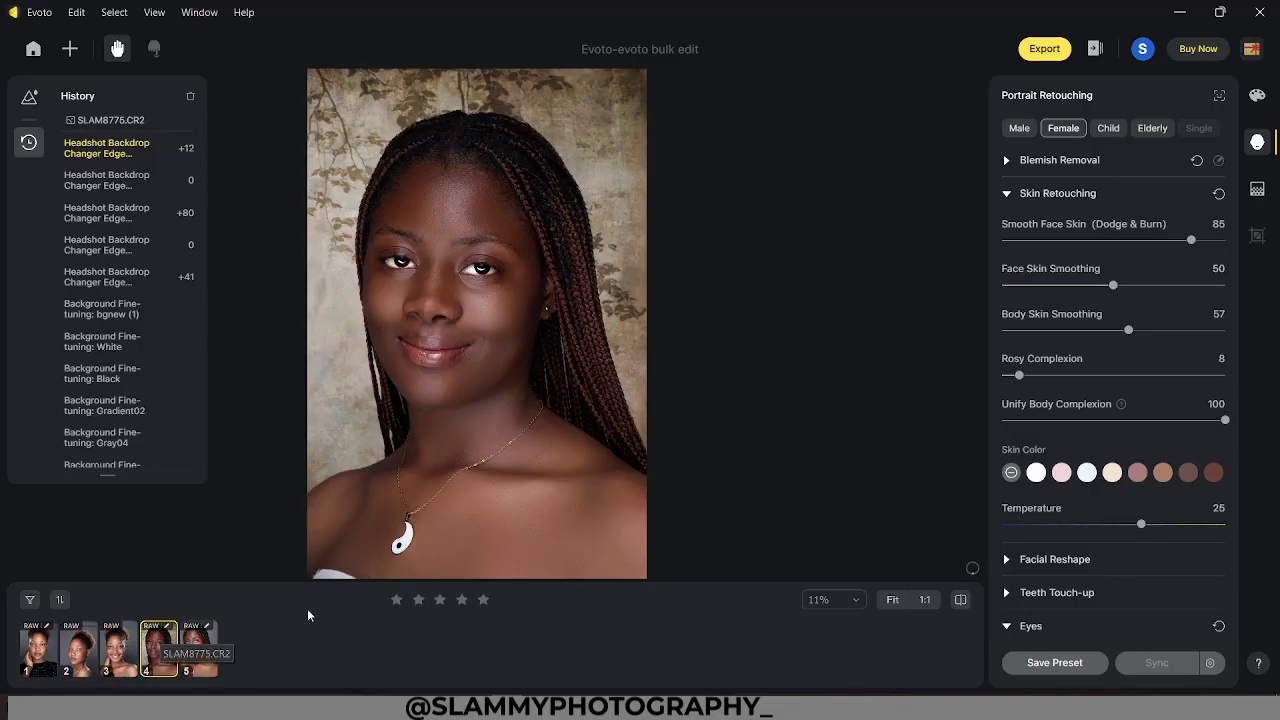
{"action": "left_click", "coordinate": [354, 558]}
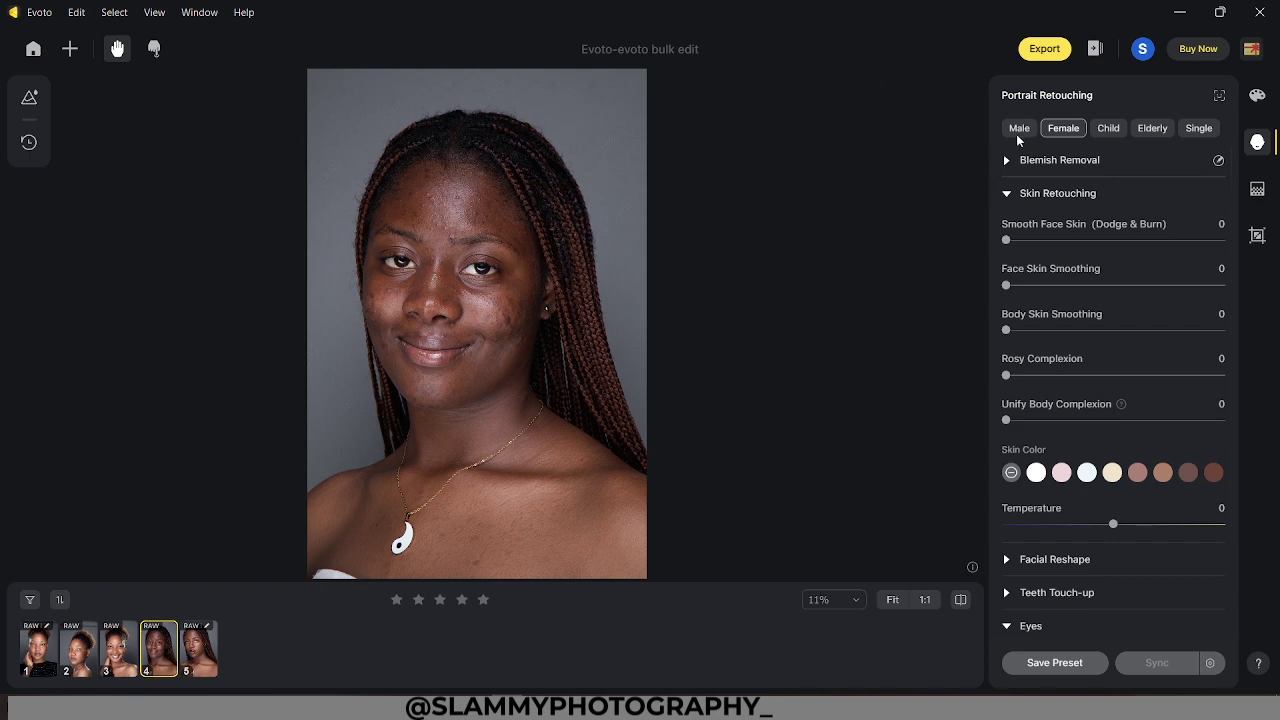
{"action": "left_click", "coordinate": [1053, 130]}
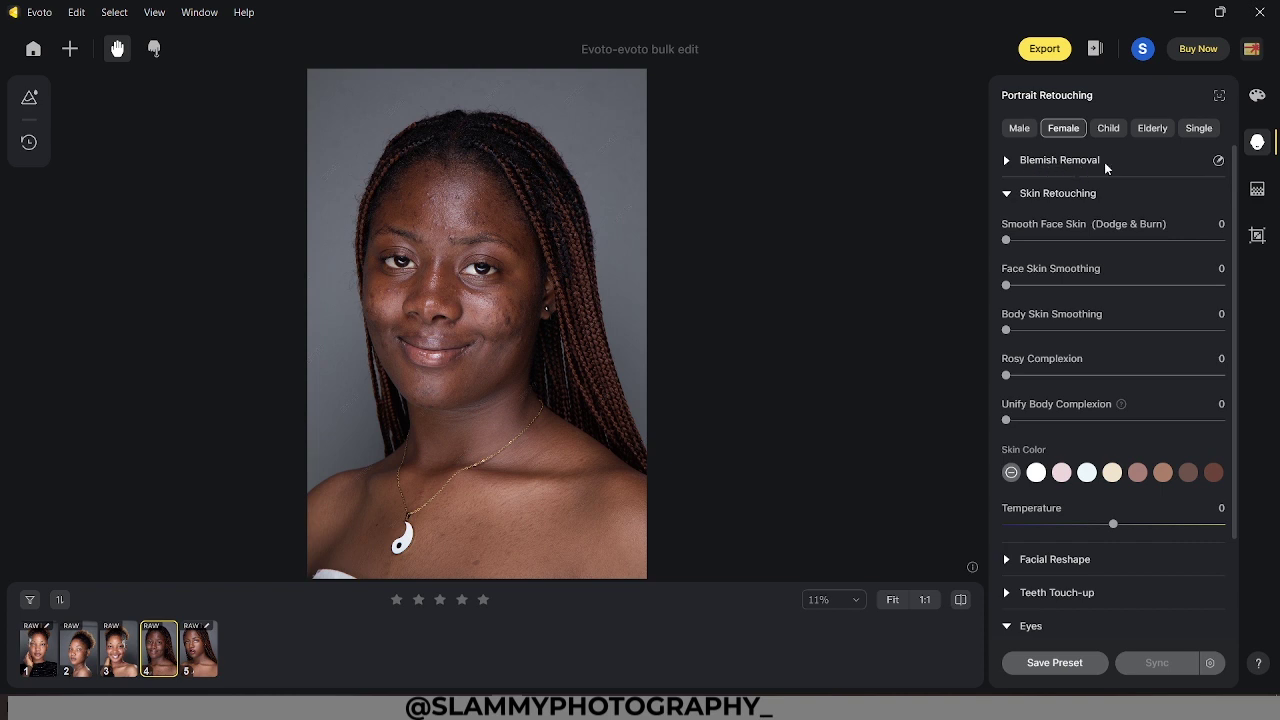
{"action": "left_click", "coordinate": [1008, 161]}
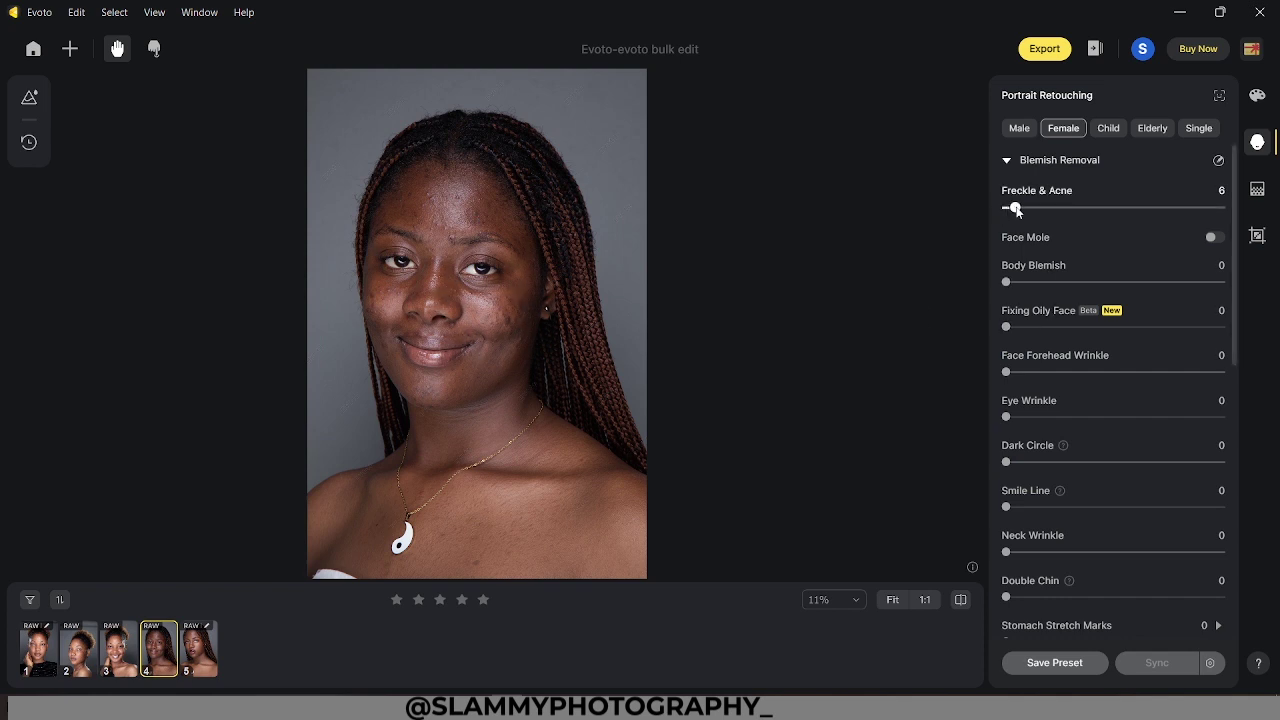
{"action": "left_click_drag", "start_coordinate": [1015, 208], "coordinate": [1228, 207]}
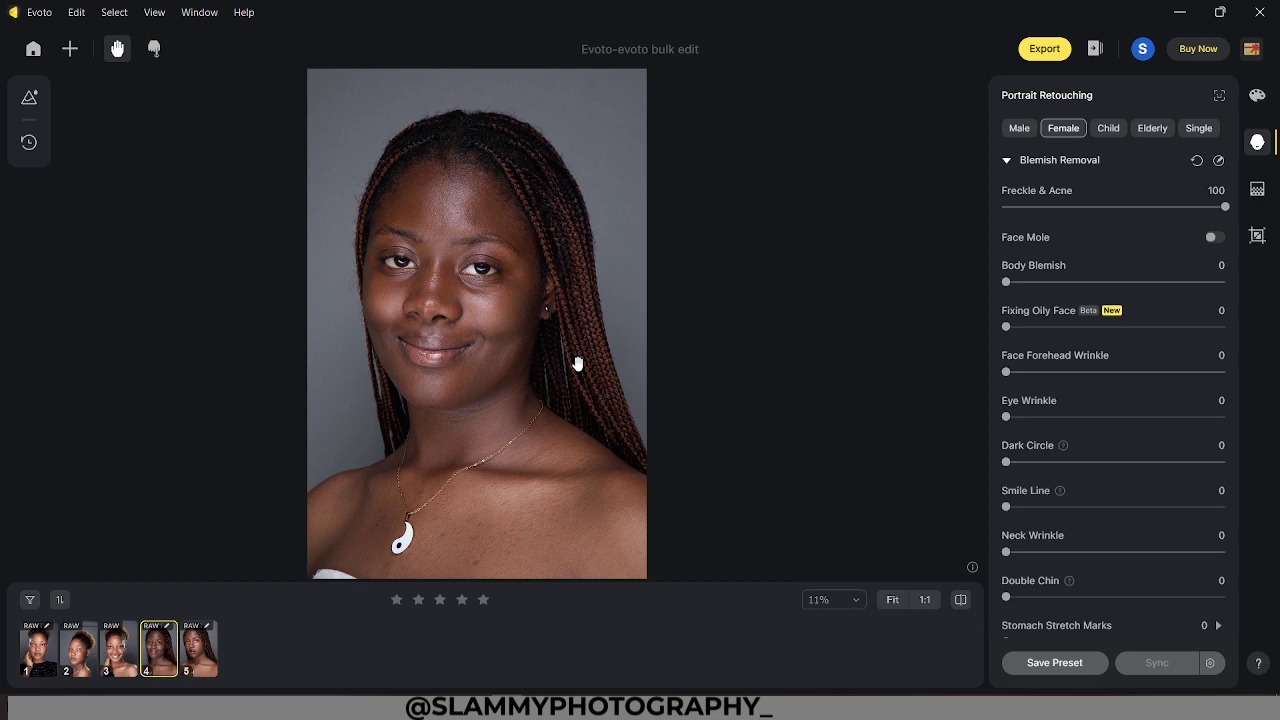
Inspect the retouched cheek skin at 50% and 100% zoom, and return to the full portrait
{"action": "left_click", "coordinate": [831, 604]}
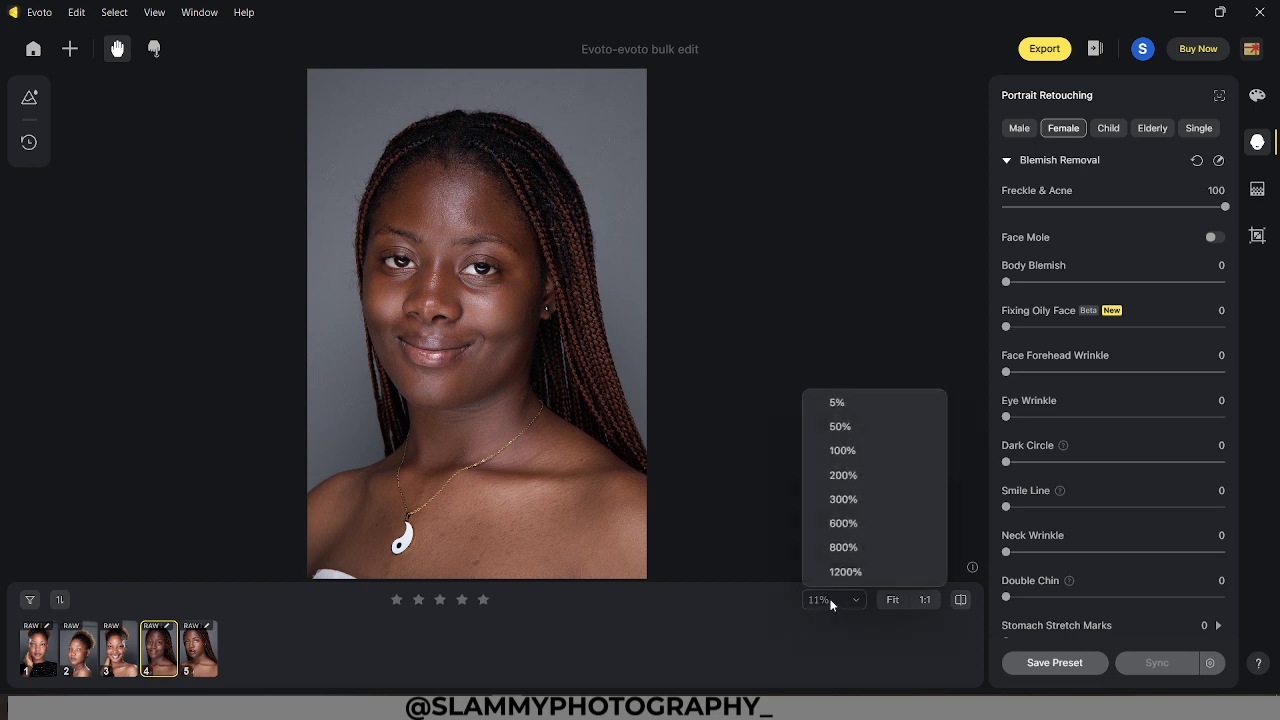
{"action": "left_click", "coordinate": [846, 428]}
{"action": "left_click_drag", "start_coordinate": [191, 277], "coordinate": [582, 487]}
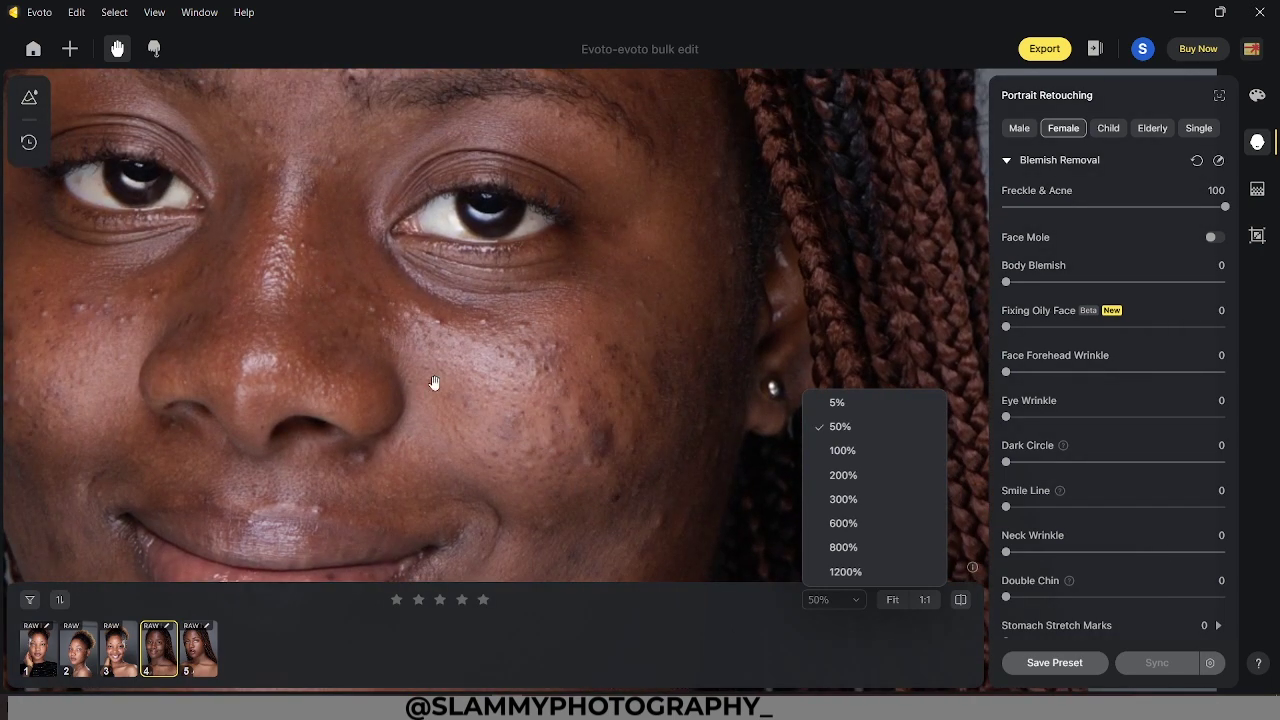
{"action": "left_click", "coordinate": [866, 450]}
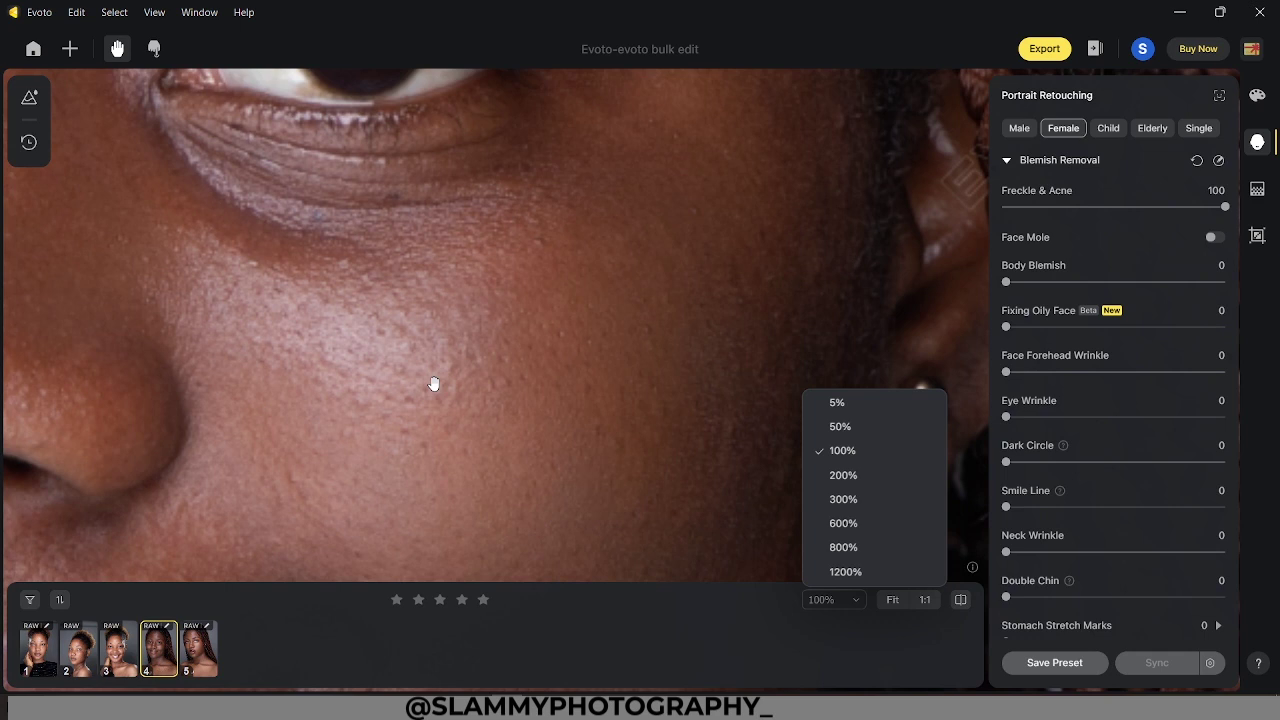
{"action": "key", "text": "ctrl+0"}
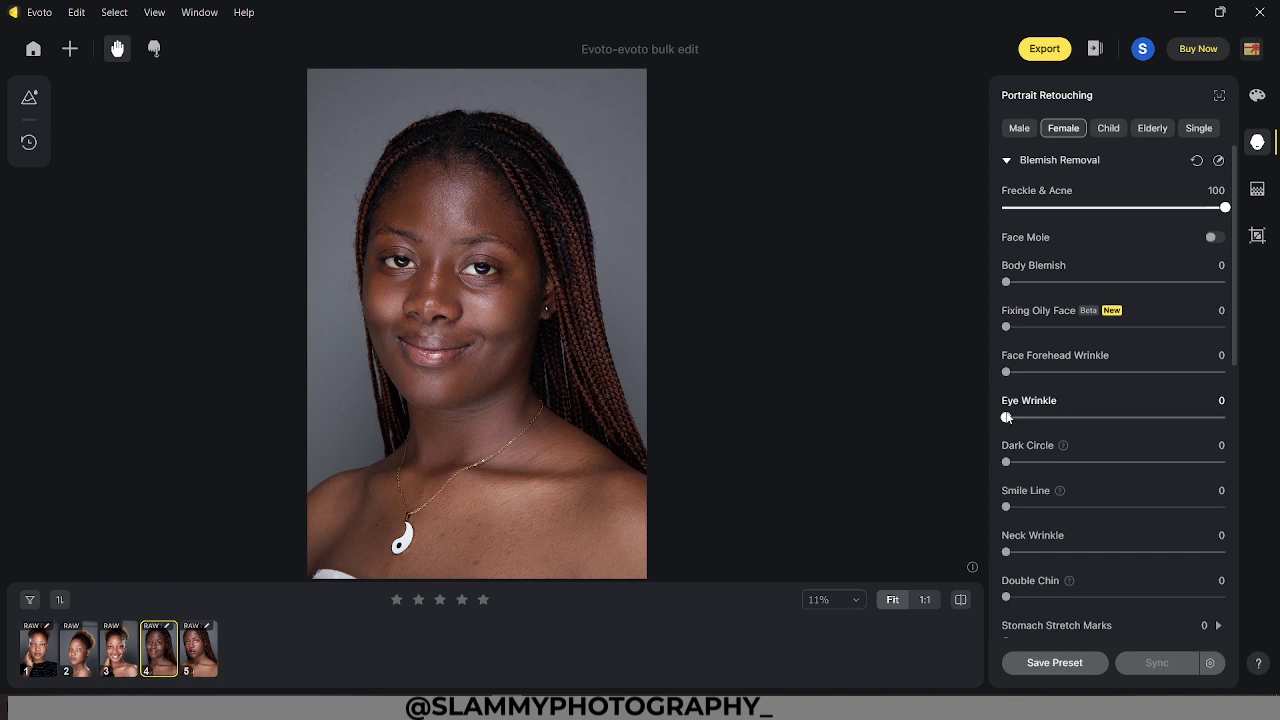
Set the Eye Wrinkle reduction to 69 in Blemish Removal
{"action": "left_click_drag", "start_coordinate": [1006, 417], "coordinate": [1024, 417]}
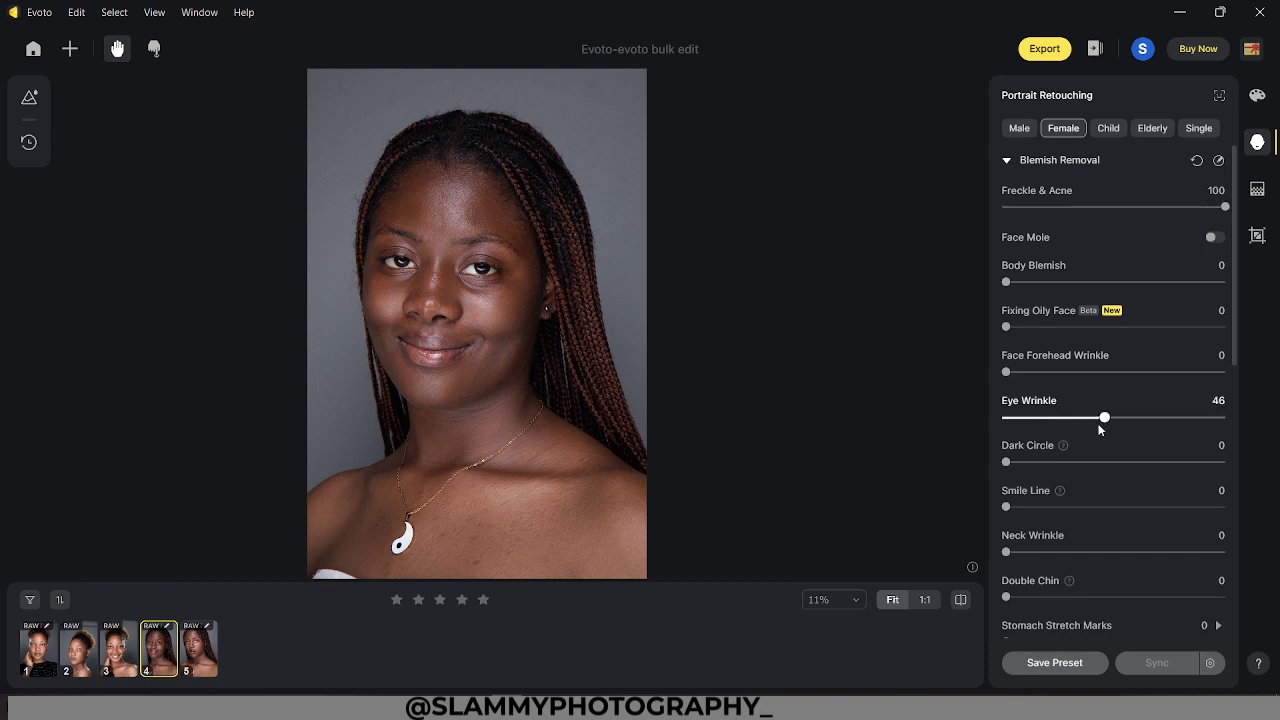
{"action": "left_click_drag", "start_coordinate": [1113, 432], "coordinate": [1160, 432]}
{"action": "left_click_drag", "start_coordinate": [1160, 420], "coordinate": [1228, 417]}
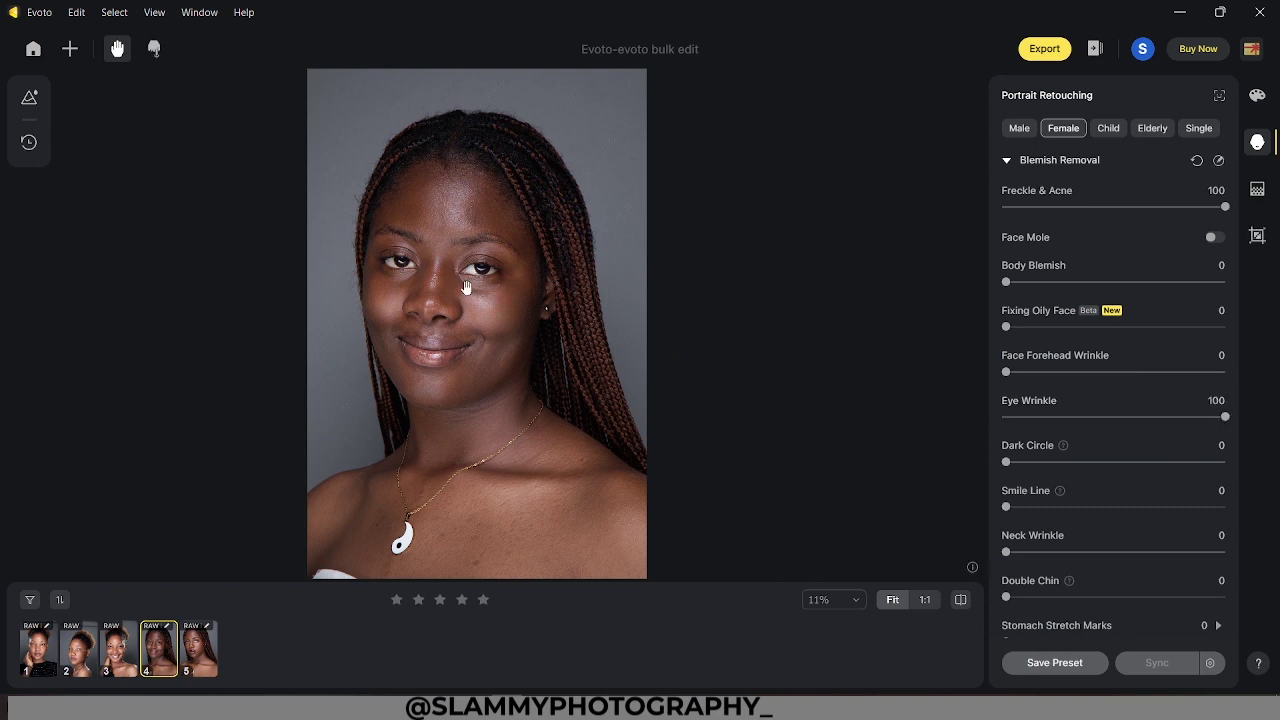
{"action": "left_click_drag", "start_coordinate": [1225, 417], "coordinate": [1095, 432]}
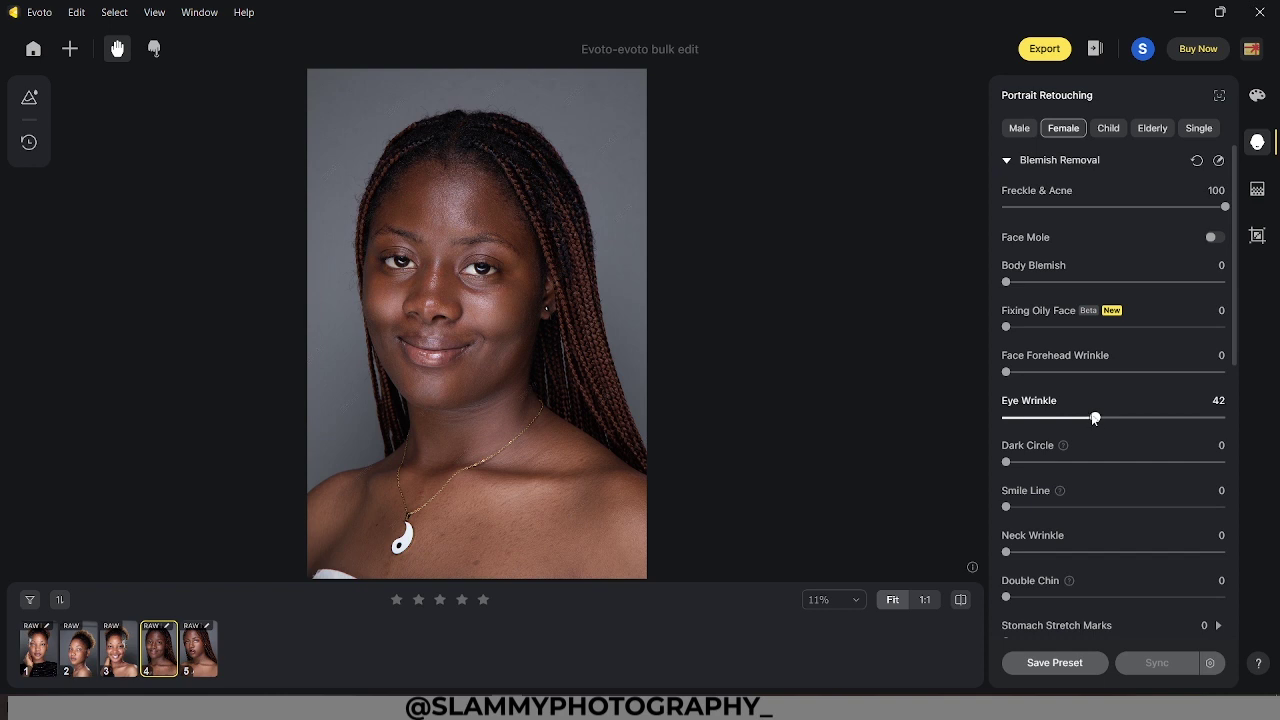
{"action": "left_click_drag", "start_coordinate": [1133, 419], "coordinate": [1154, 447]}
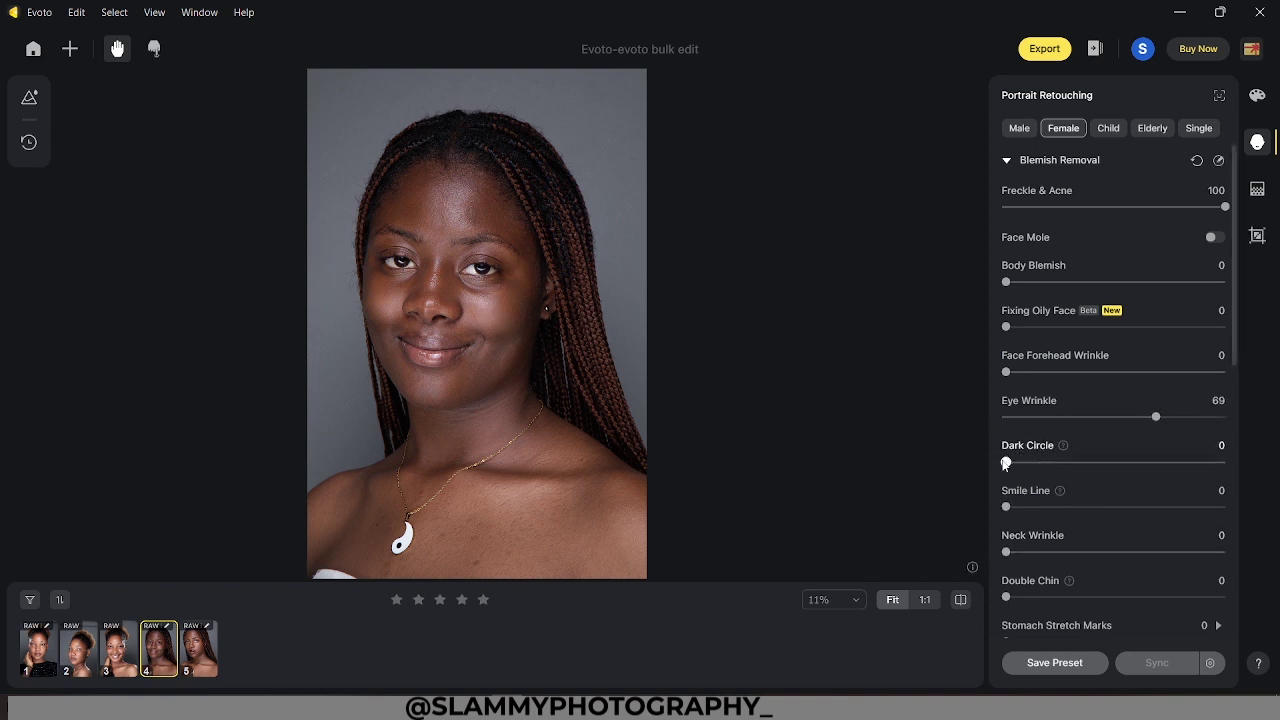
Set the Dark Circle reduction to 49, checking the under-eye area at 100% zoom
{"action": "left_click_drag", "start_coordinate": [1006, 463], "coordinate": [1094, 472]}
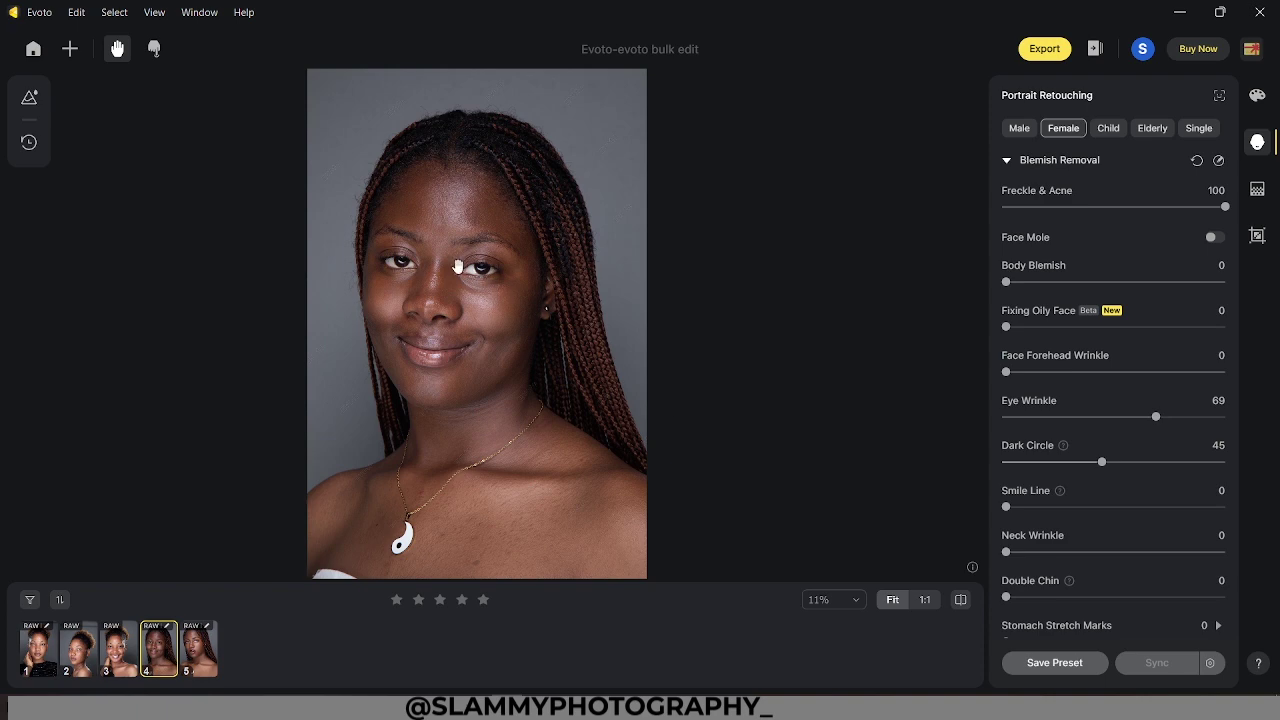
{"action": "left_click", "coordinate": [843, 601]}
{"action": "left_click", "coordinate": [834, 450]}
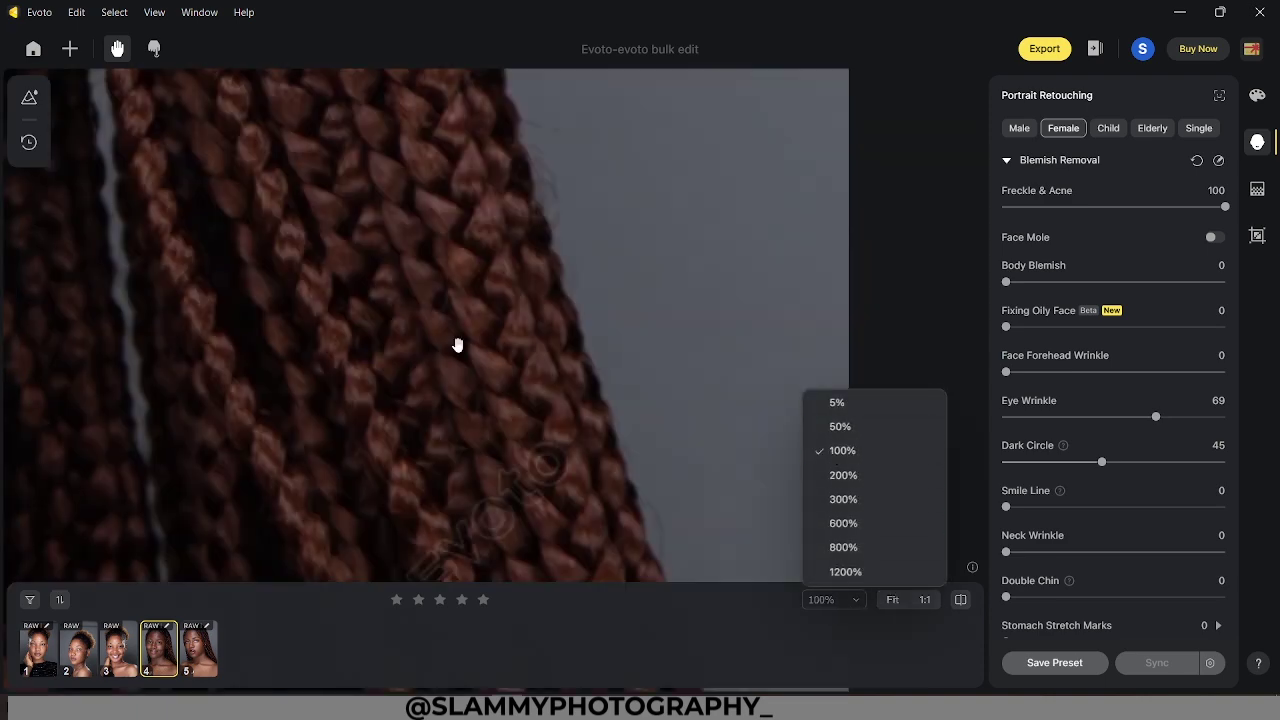
{"action": "left_click_drag", "start_coordinate": [457, 343], "coordinate": [674, 477]}
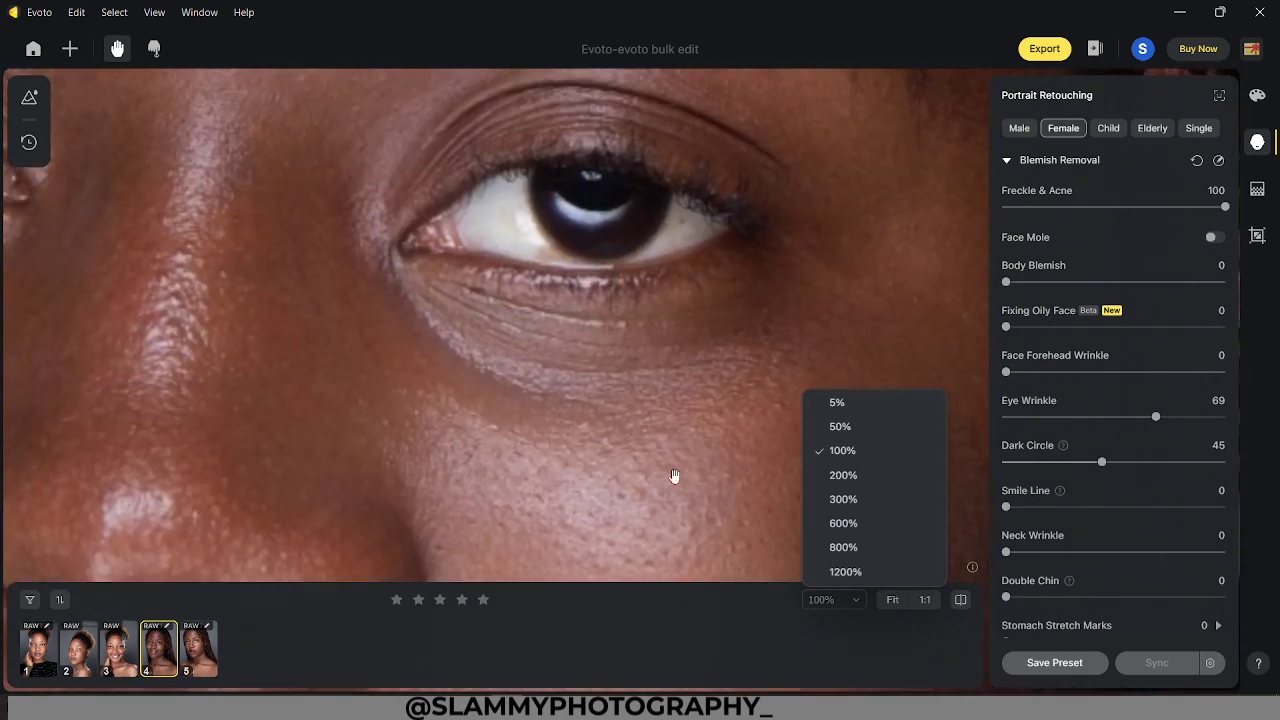
{"action": "mouse_move", "coordinate": [1101, 462]}
{"action": "left_mouse_down"}
{"action": "mouse_move", "coordinate": [946, 457]}
{"action": "mouse_move", "coordinate": [1112, 464]}
{"action": "left_mouse_up"}
{"action": "left_click_drag", "start_coordinate": [1113, 462], "coordinate": [1114, 489]}
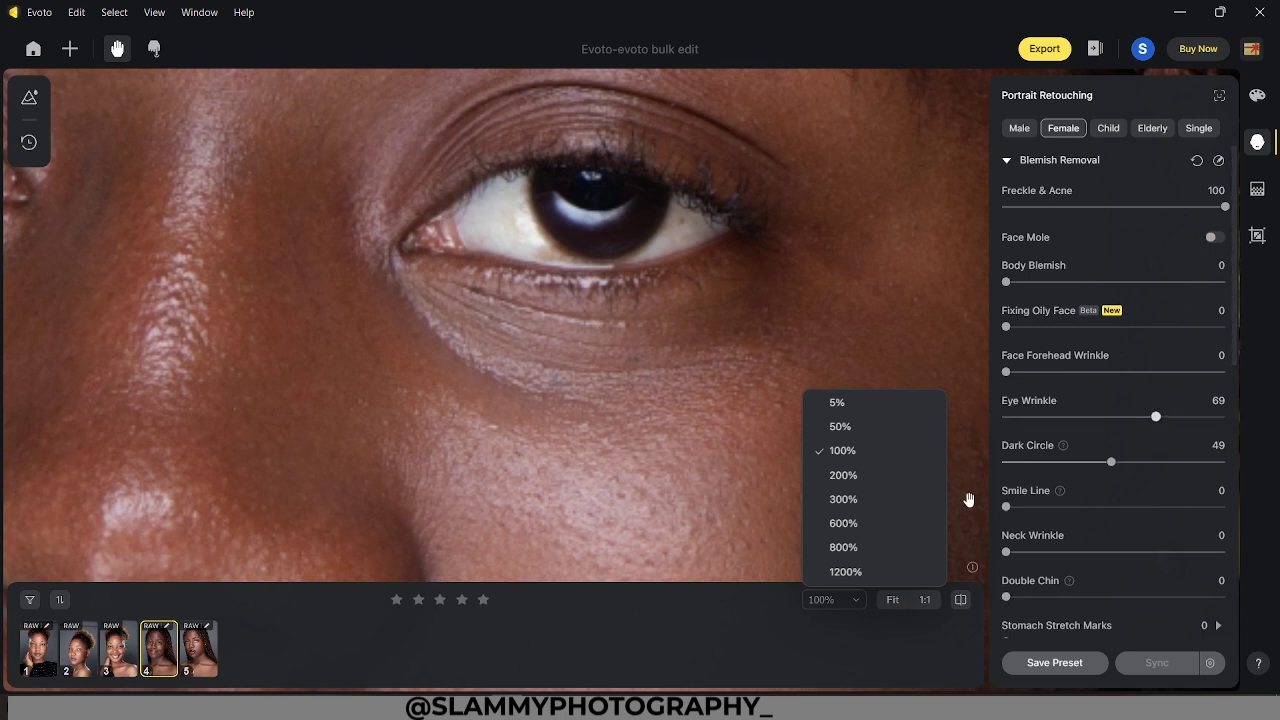
{"action": "left_click", "coordinate": [891, 600]}
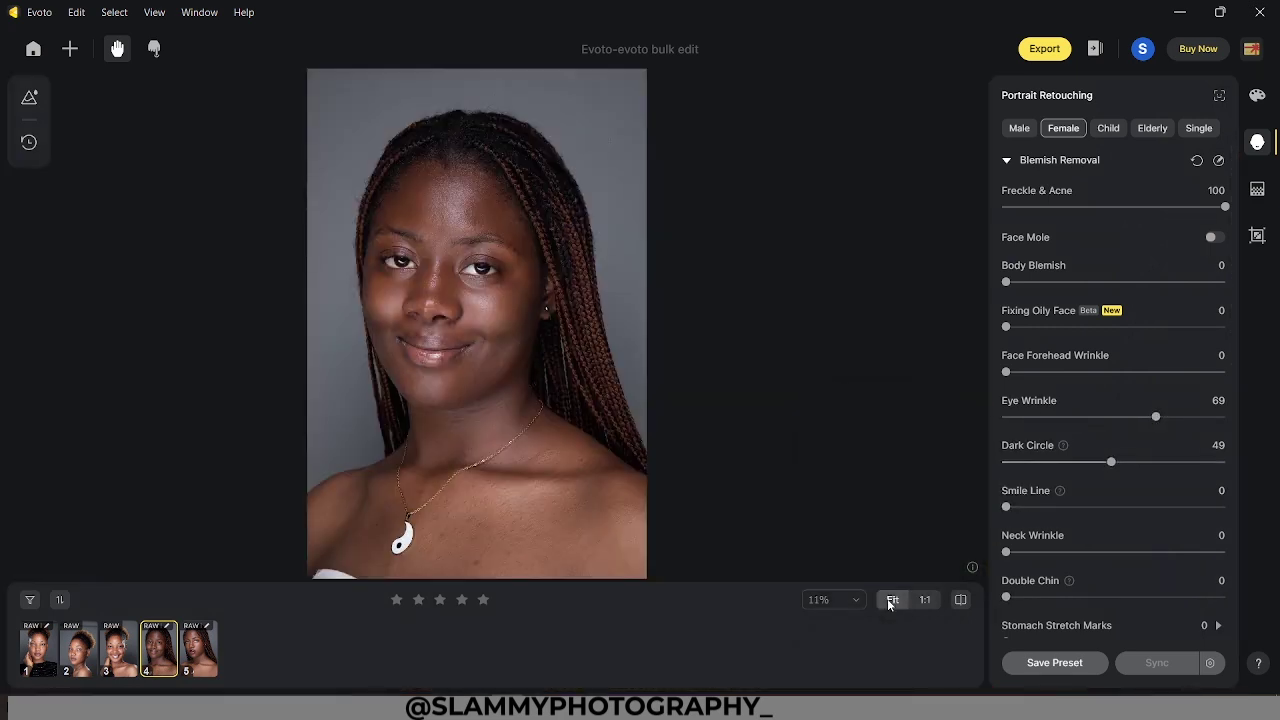
Try the Smile Line reduction at strengths 100 and 62, and return it to 0
{"action": "scroll", "coordinate": [1060, 540], "scroll_direction": "down", "scroll_amount": 2}
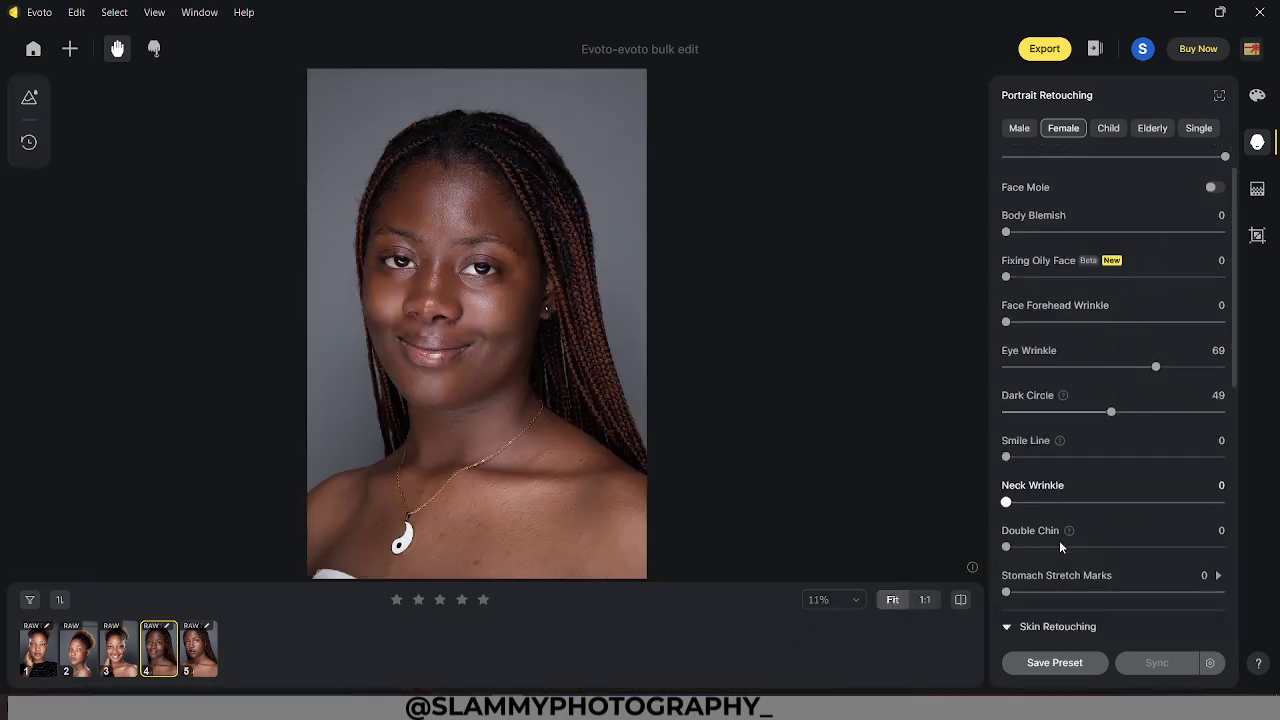
{"action": "scroll", "coordinate": [1064, 550], "scroll_direction": "down", "scroll_amount": 2}
{"action": "scroll", "coordinate": [1065, 553], "scroll_direction": "up", "scroll_amount": 4}
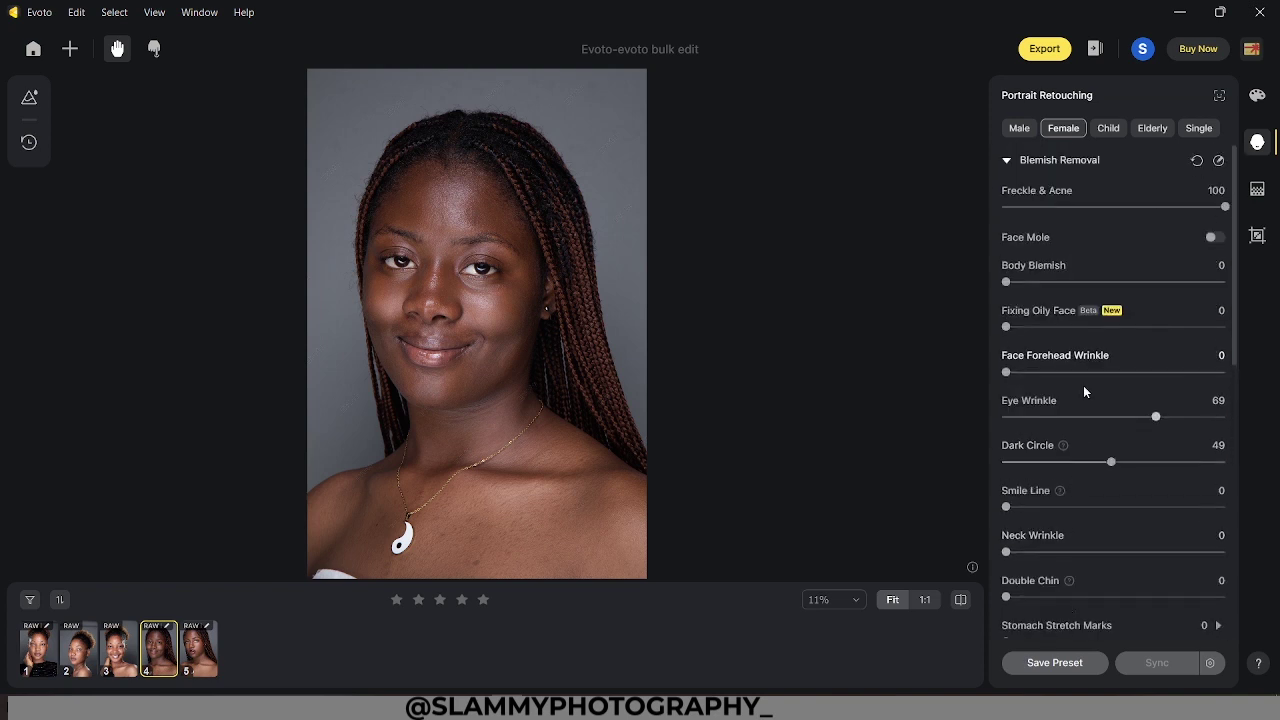
{"action": "scroll", "coordinate": [1032, 505], "scroll_direction": "down", "scroll_amount": 1}
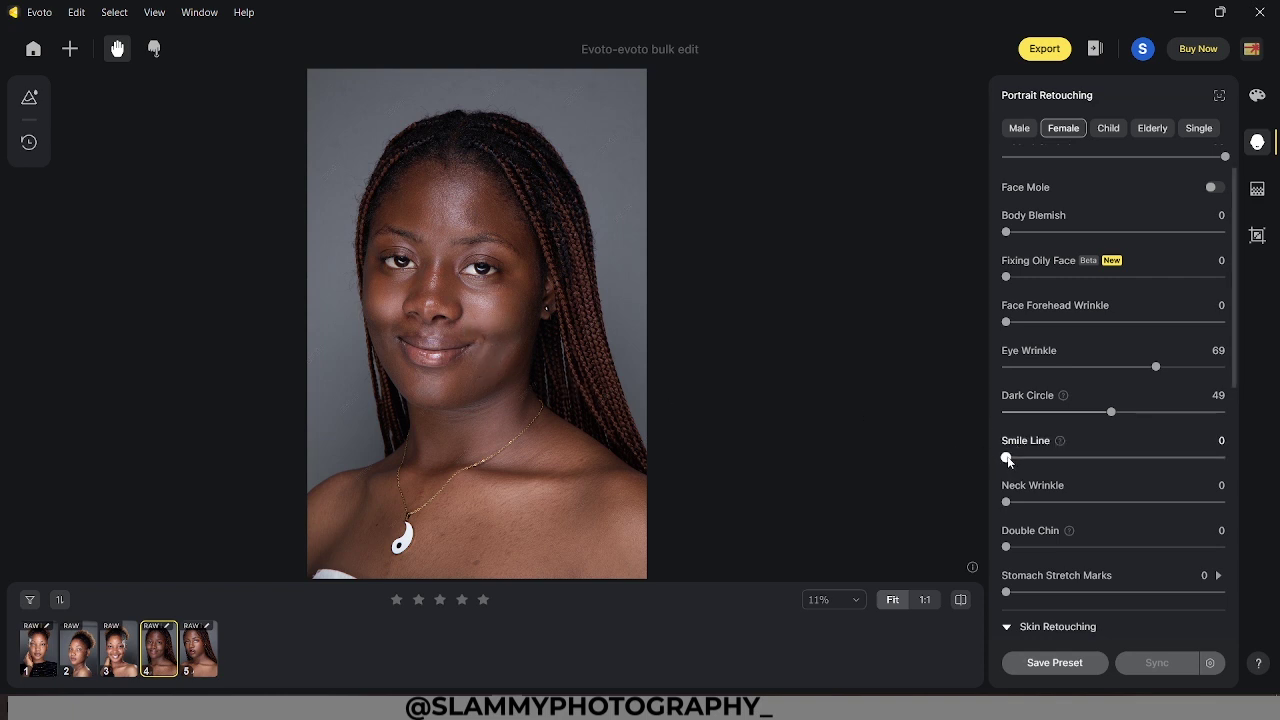
{"action": "left_click_drag", "start_coordinate": [1006, 457], "coordinate": [1155, 458]}
{"action": "left_click_drag", "start_coordinate": [1152, 463], "coordinate": [1272, 478]}
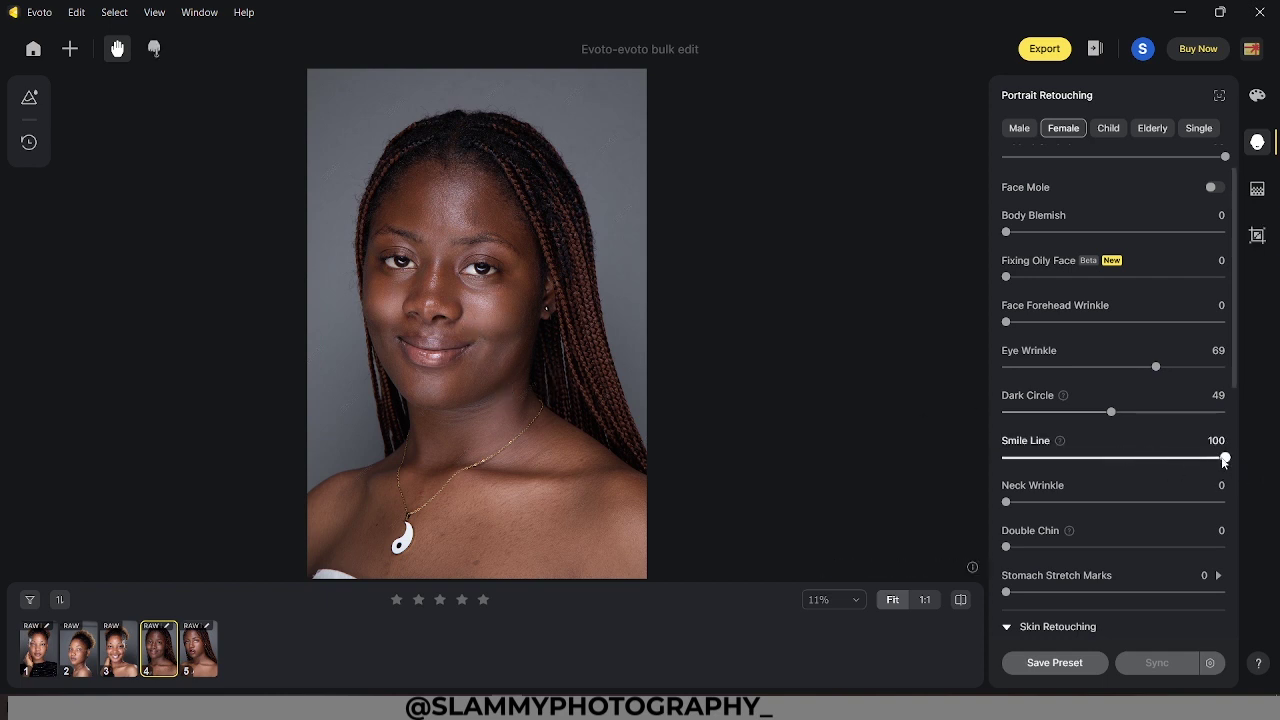
{"action": "left_click_drag", "start_coordinate": [1224, 460], "coordinate": [1138, 476]}
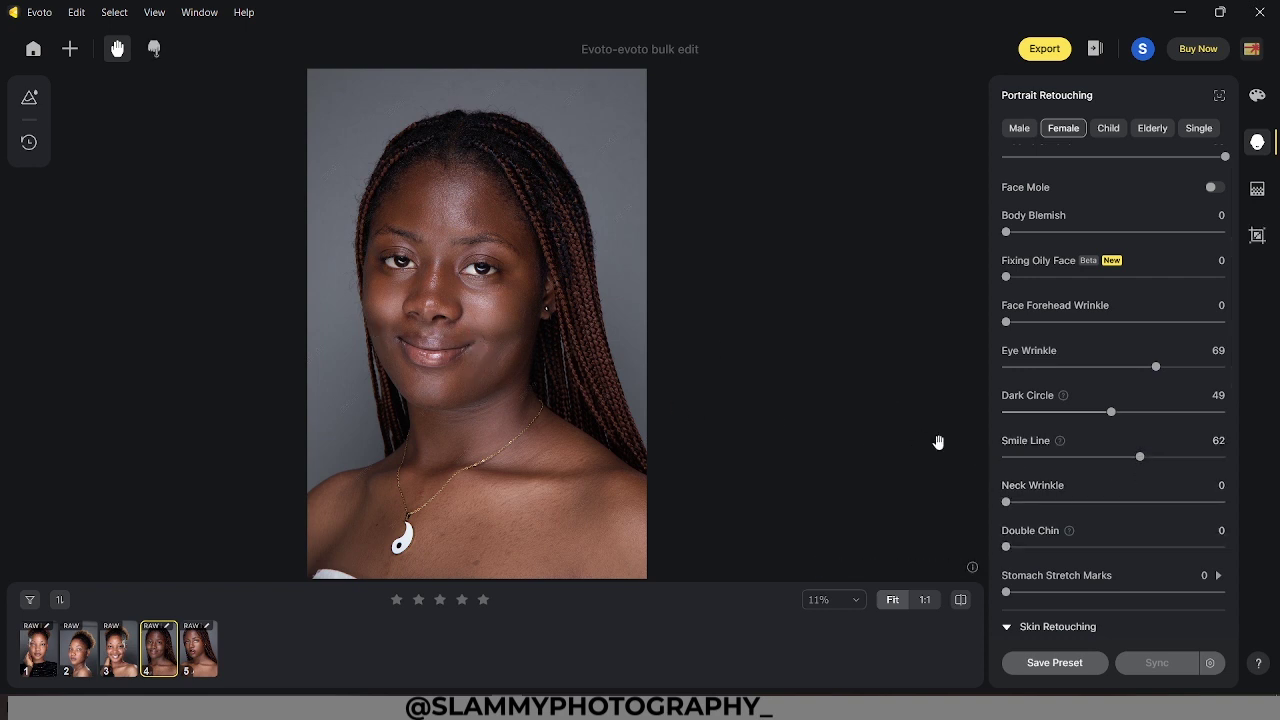
{"action": "left_click_drag", "start_coordinate": [1140, 457], "coordinate": [934, 460]}
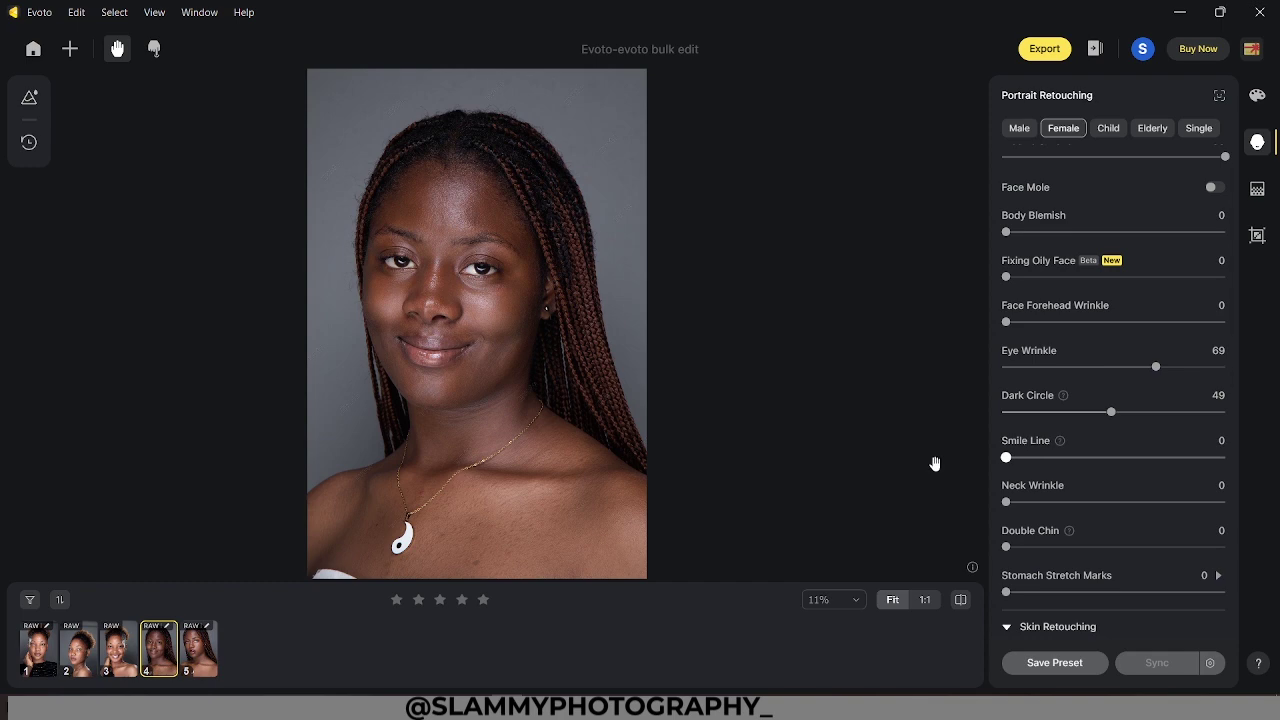
Set the Smile Line reduction to 87 while checking the mouth corner at 100% zoom
{"action": "left_click", "coordinate": [838, 603]}
{"action": "left_click", "coordinate": [842, 452]}
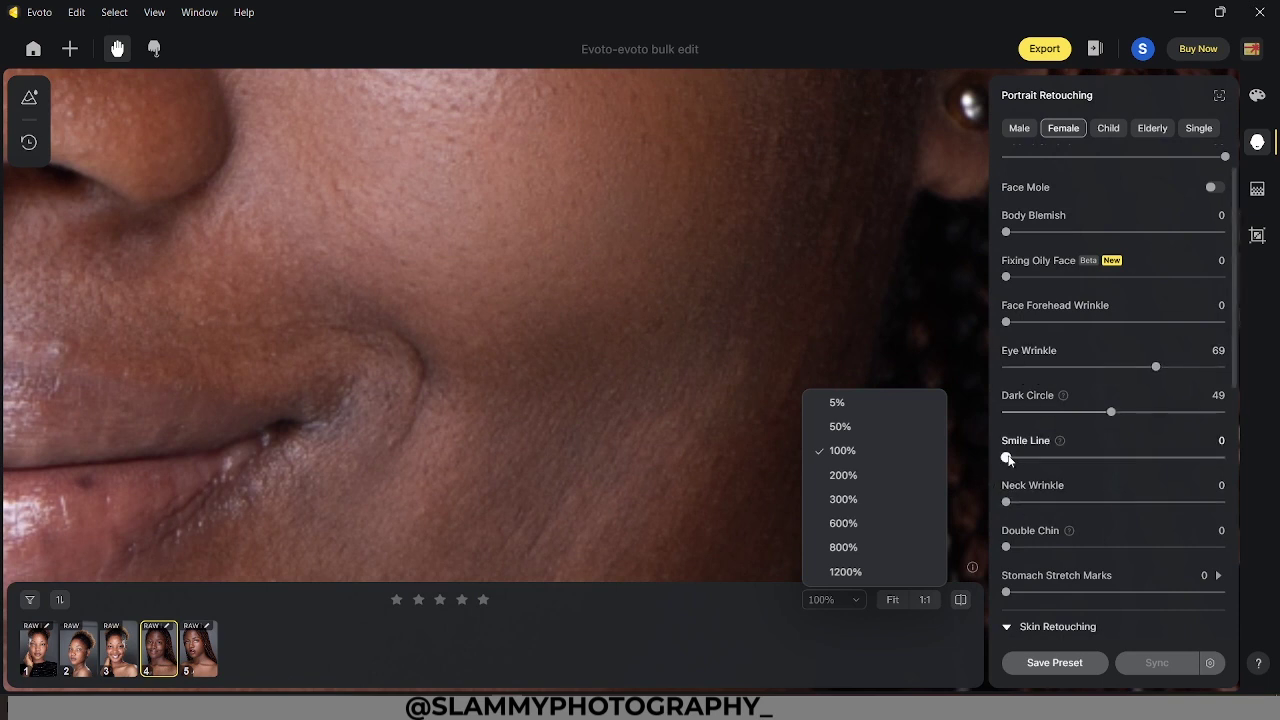
{"action": "left_click_drag", "start_coordinate": [1008, 457], "coordinate": [1198, 462]}
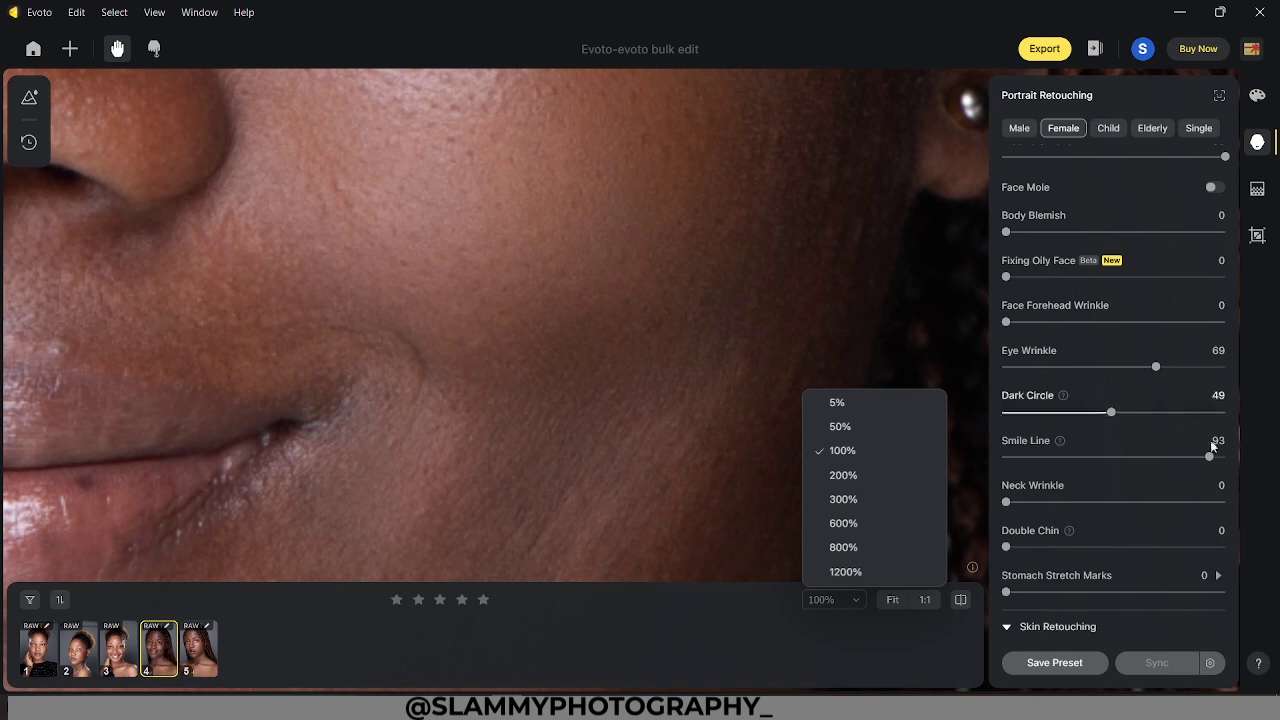
{"action": "left_click_drag", "start_coordinate": [1209, 456], "coordinate": [1195, 457]}
{"action": "left_click", "coordinate": [893, 600]}
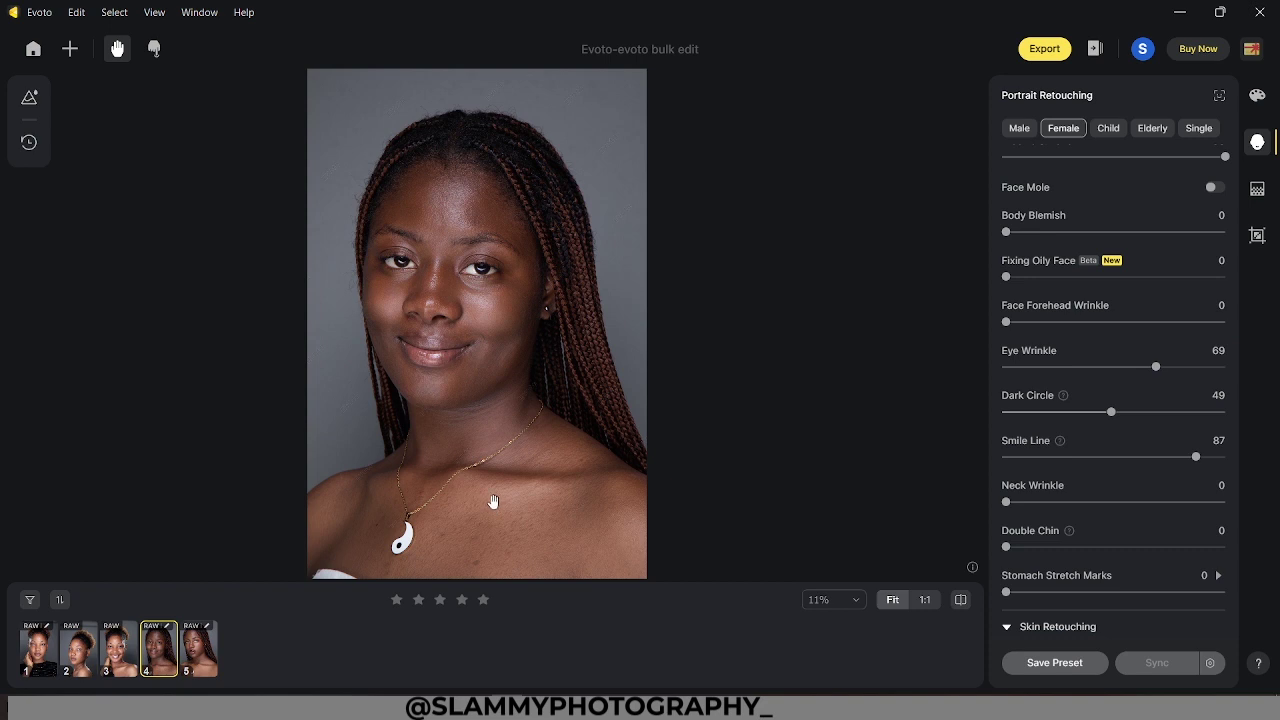
Compare the portrait before and after retouching, and inspect the eye and cheek area at 100% zoom
{"action": "left_click", "coordinate": [453, 354]}
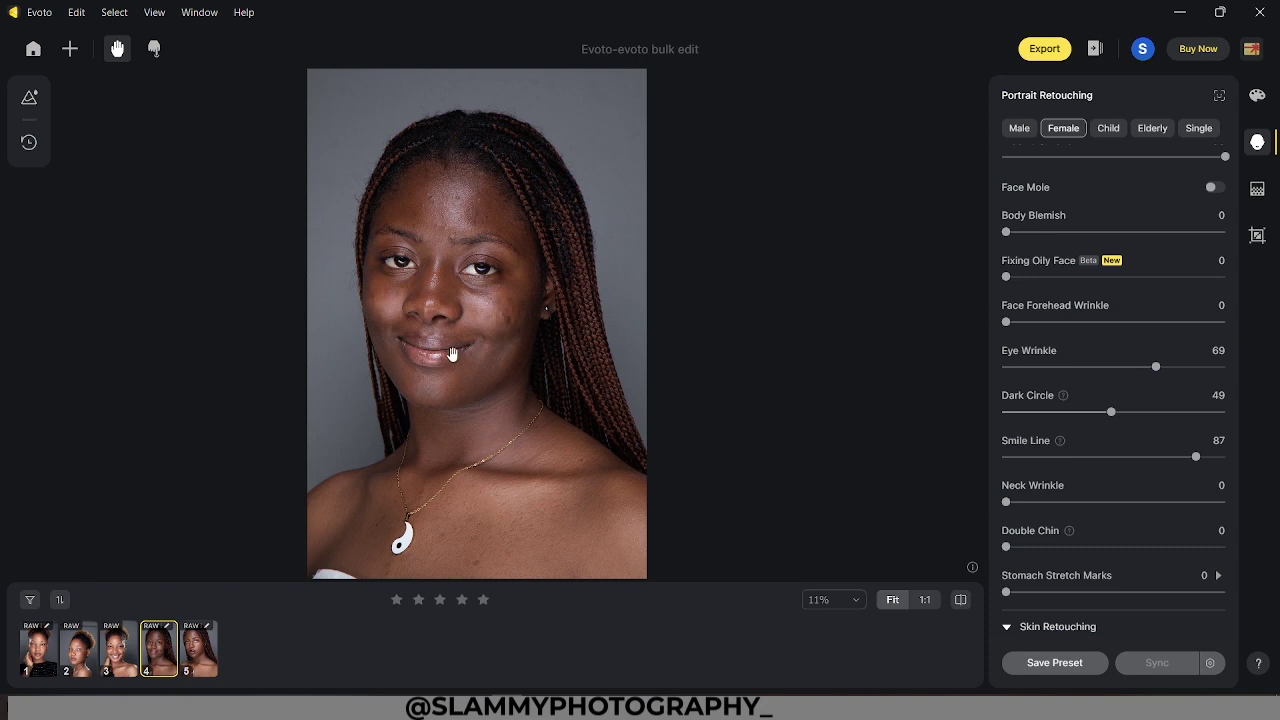
{"action": "left_click", "coordinate": [453, 354]}
{"action": "left_click", "coordinate": [453, 354]}
{"action": "left_click", "coordinate": [453, 354]}
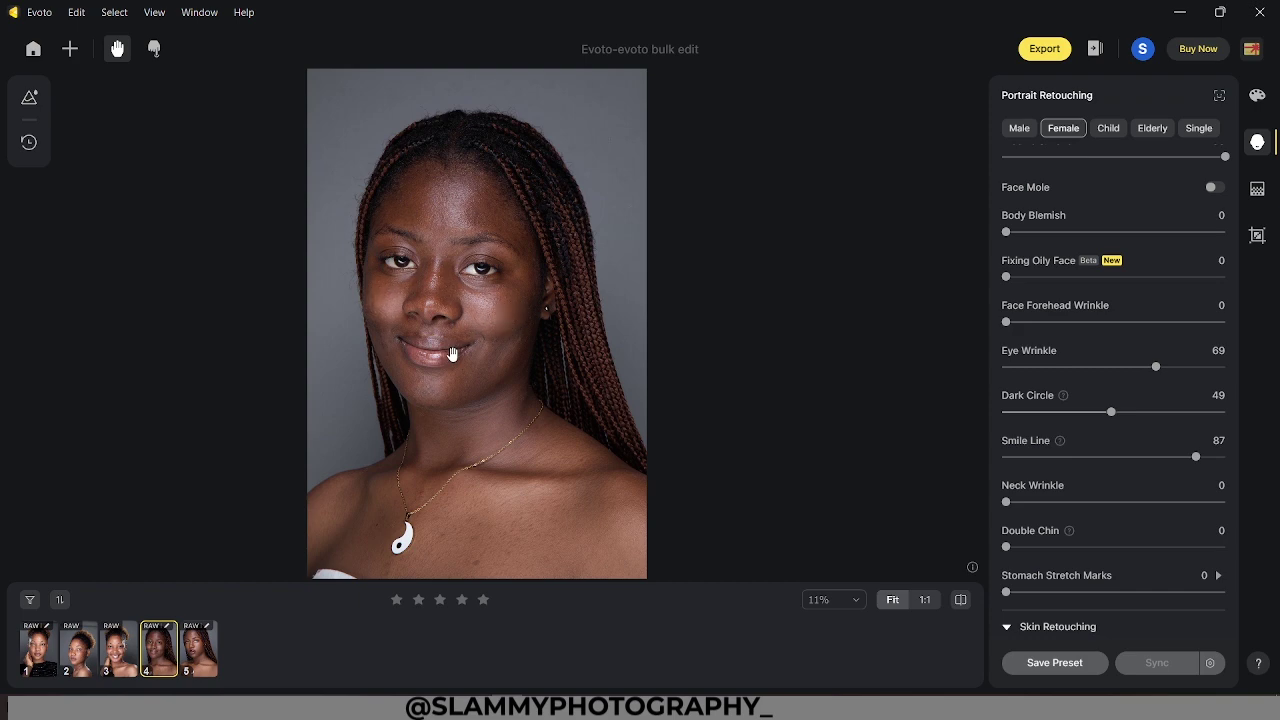
{"action": "left_click", "coordinate": [830, 599]}
{"action": "left_click", "coordinate": [842, 450]}
{"action": "left_click_drag", "start_coordinate": [768, 411], "coordinate": [183, 486]}
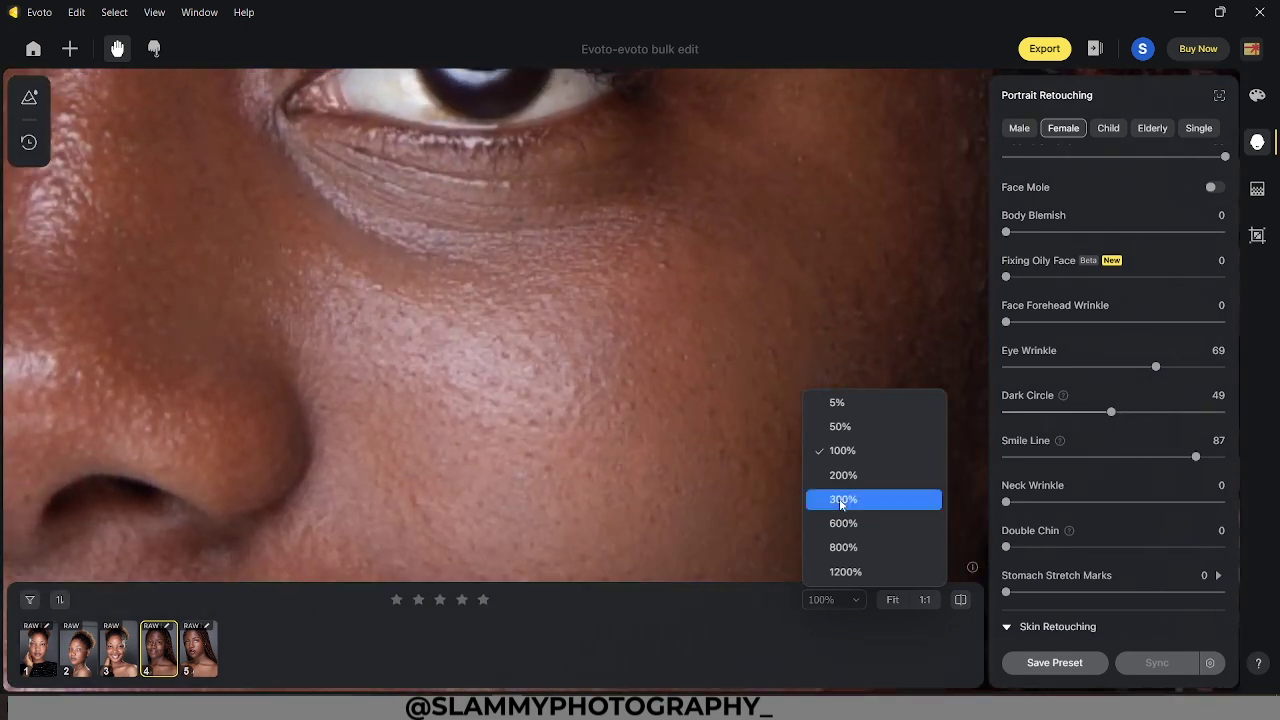
Collapse the Blemish Removal settings and set Smooth Face Skin (Dodge & Burn) to 90 in Skin Retouching
{"action": "left_click", "coordinate": [840, 426]}
{"action": "left_click_drag", "start_coordinate": [481, 455], "coordinate": [466, 420]}
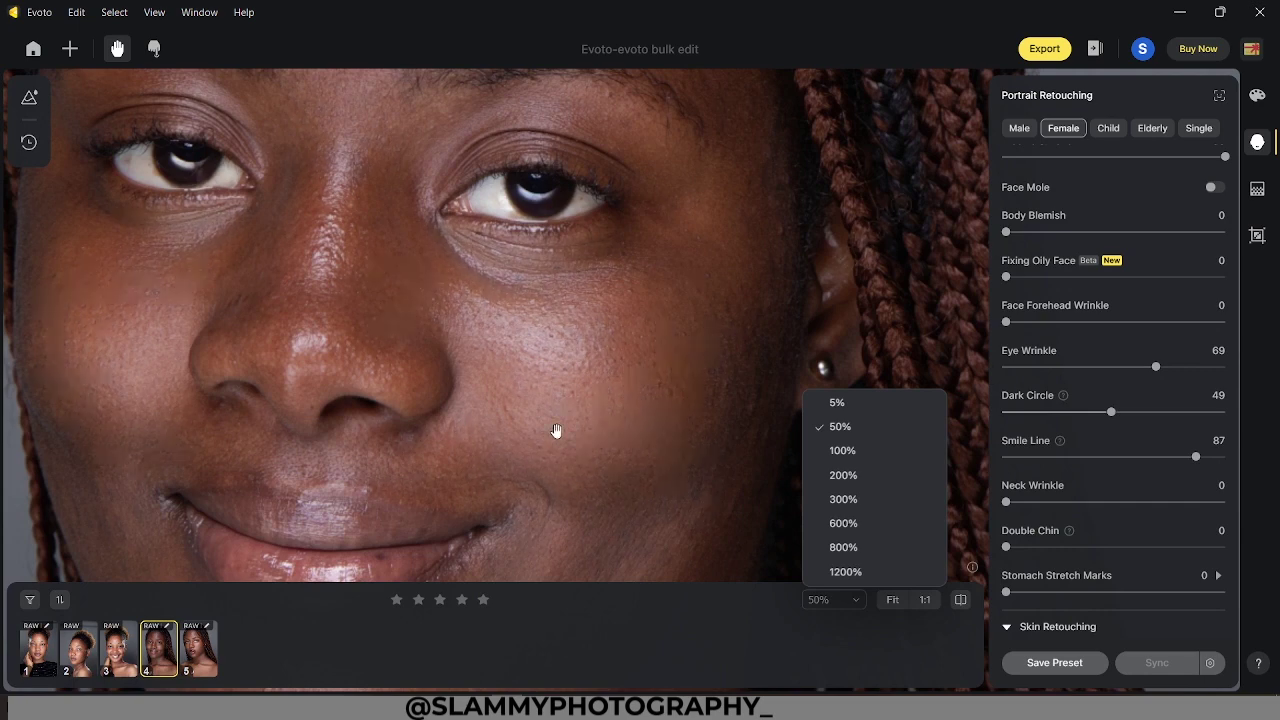
{"action": "left_click", "coordinate": [892, 599]}
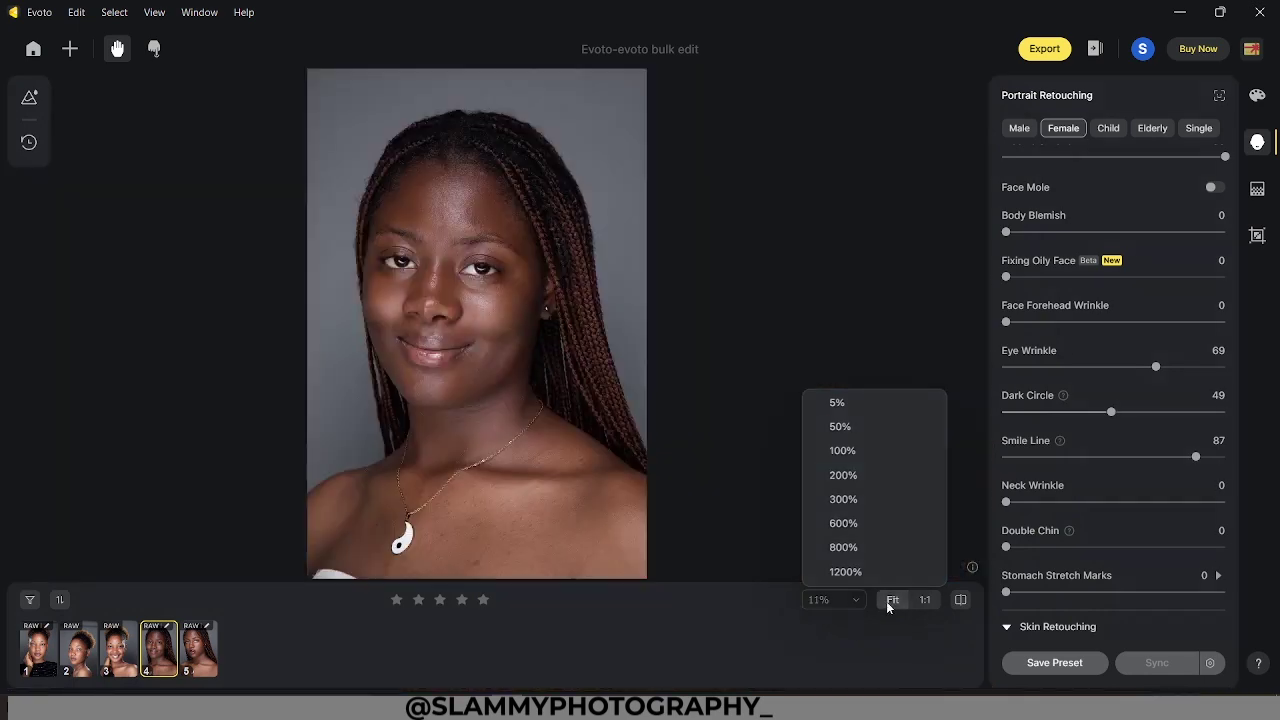
{"action": "scroll", "coordinate": [1010, 212], "scroll_direction": "up", "scroll_amount": 1}
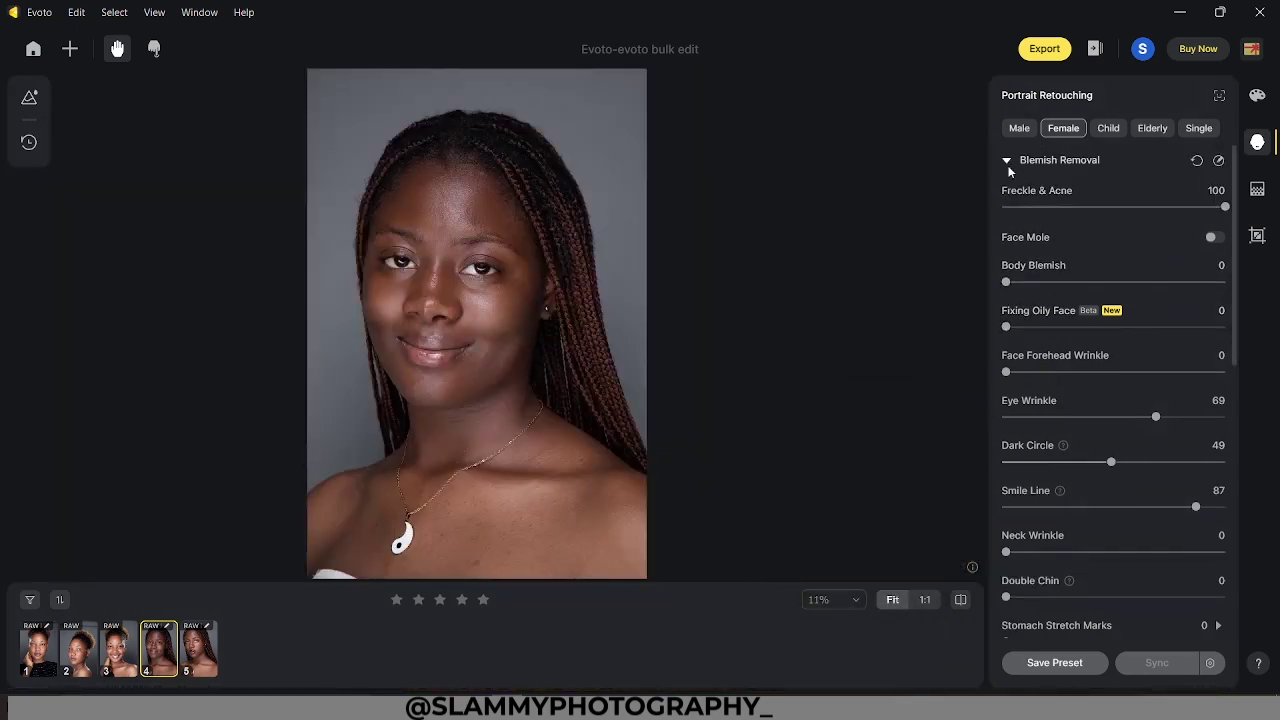
{"action": "left_click", "coordinate": [1008, 161]}
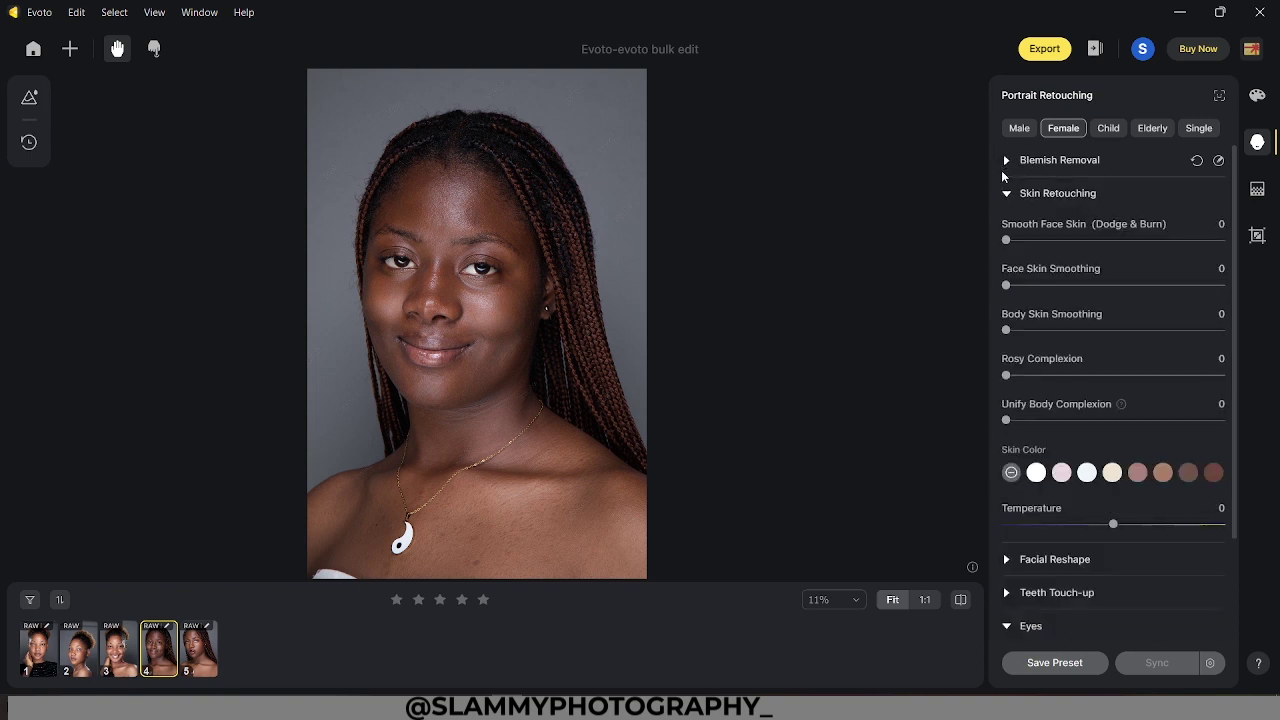
{"action": "left_click", "coordinate": [1007, 194]}
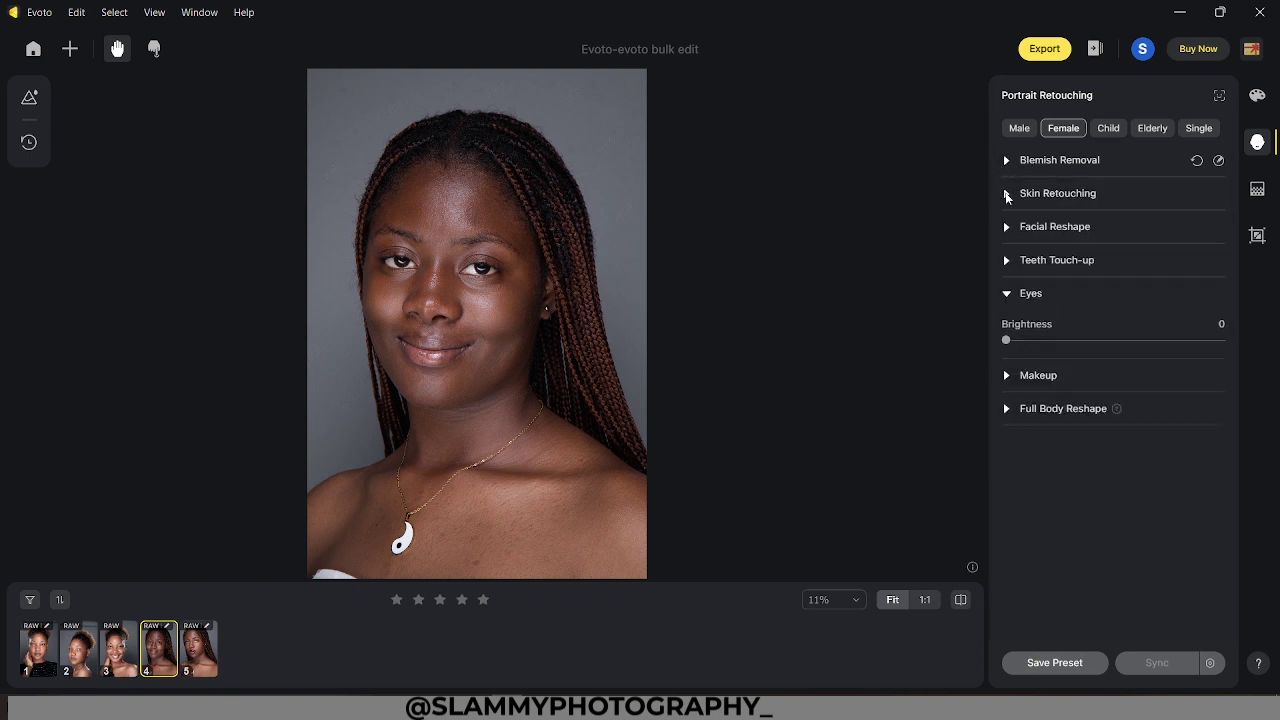
{"action": "left_click", "coordinate": [1007, 194]}
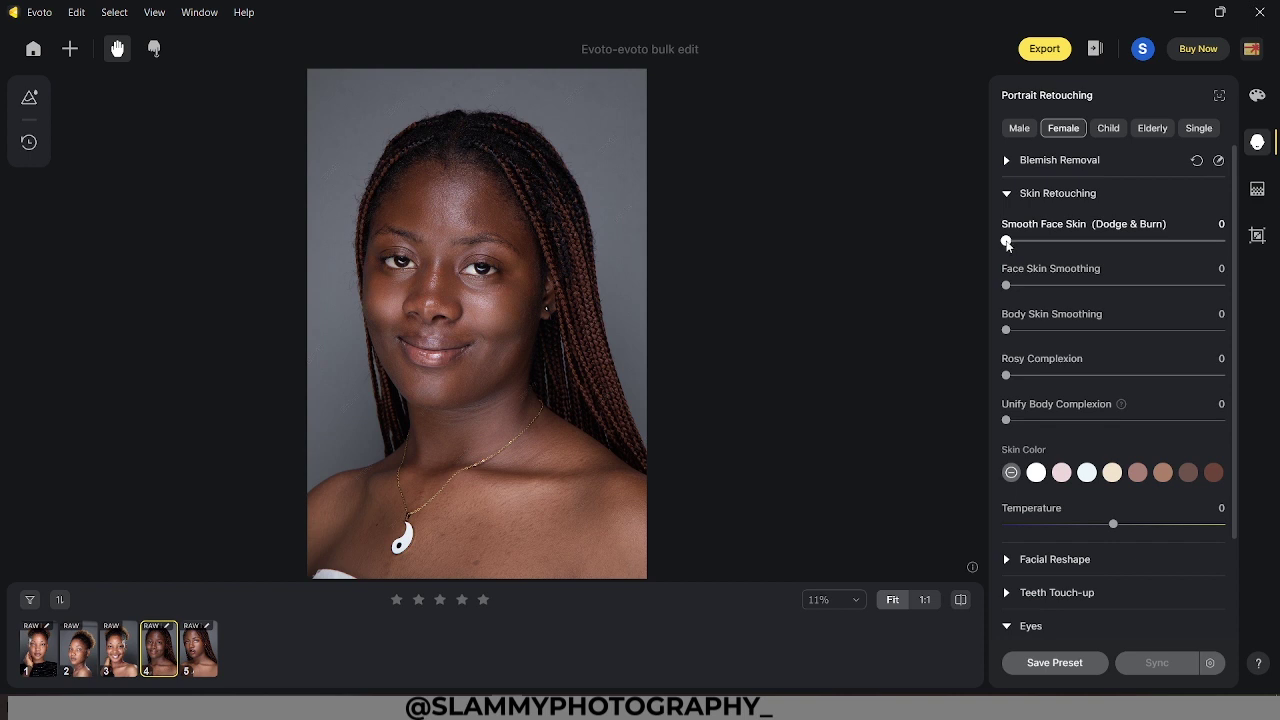
{"action": "left_click_drag", "start_coordinate": [1007, 245], "coordinate": [1104, 249]}
{"action": "left_click_drag", "start_coordinate": [1111, 241], "coordinate": [1175, 254]}
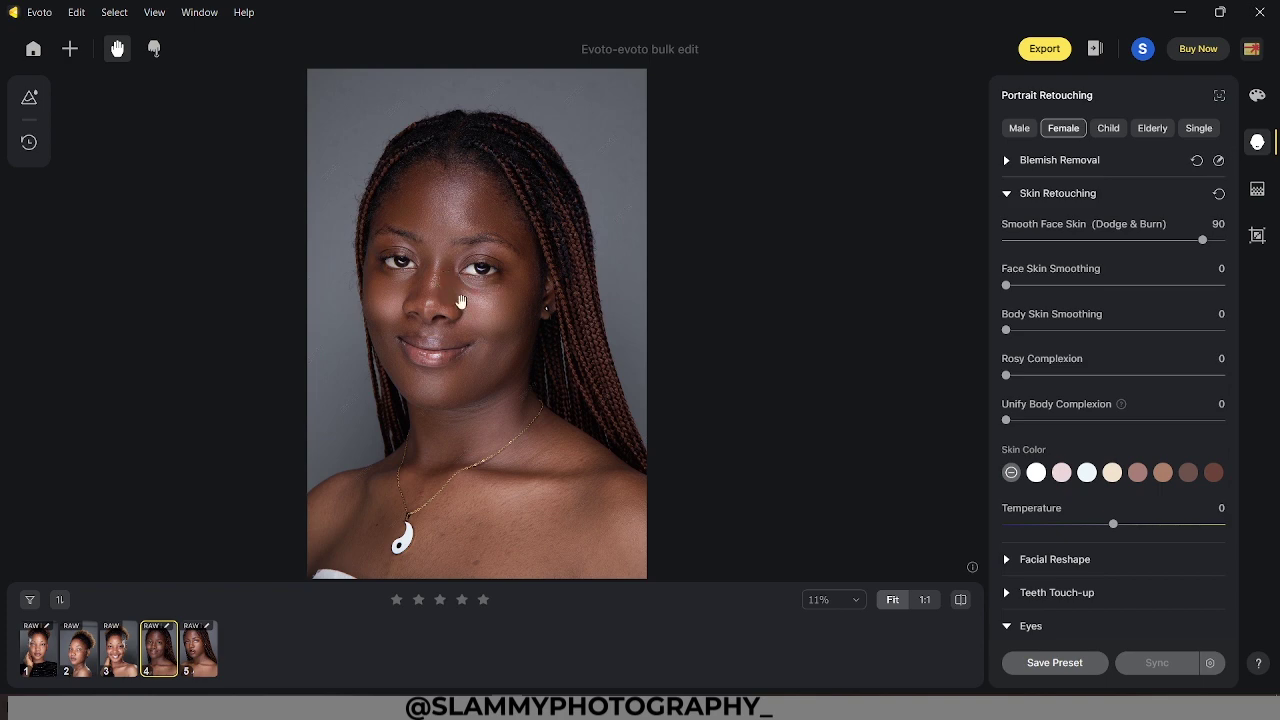
Check the forehead skin texture at 100% and 50% zoom, and raise Smooth Face Skin (Dodge & Burn) to 100
{"action": "left_click", "coordinate": [836, 600]}
{"action": "left_click", "coordinate": [831, 452]}
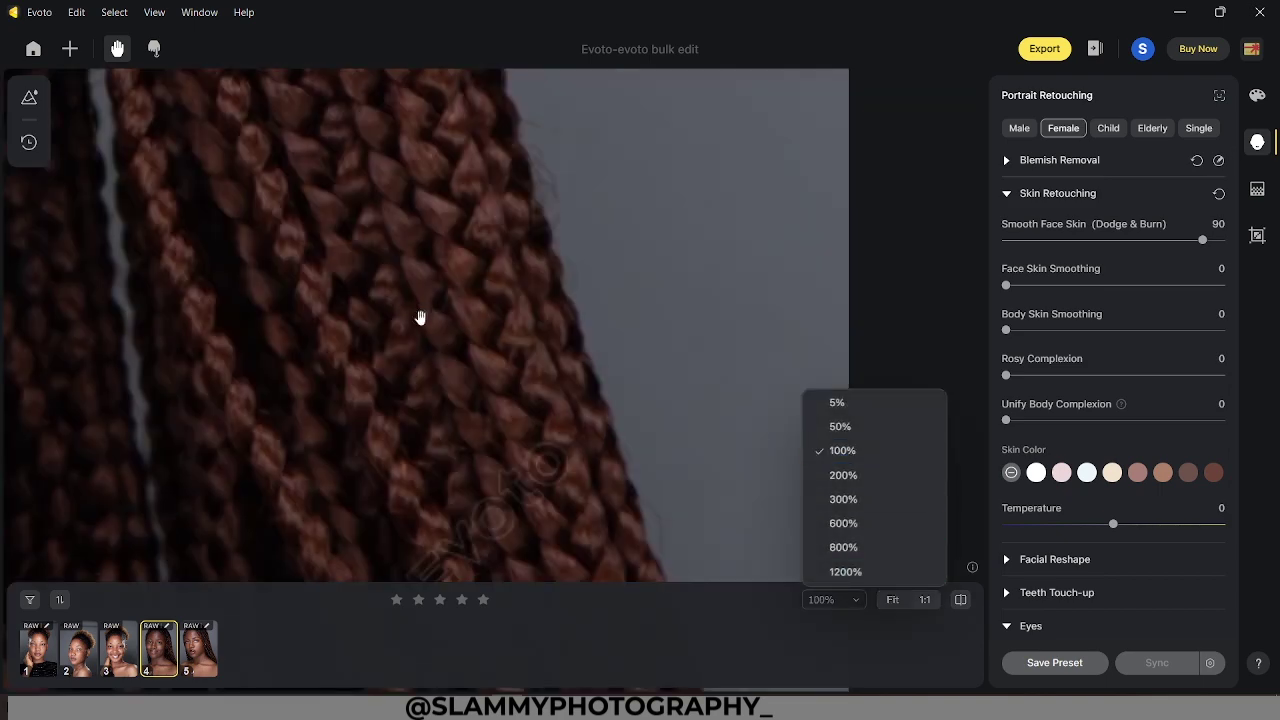
{"action": "left_click_drag", "start_coordinate": [420, 317], "coordinate": [480, 677]}
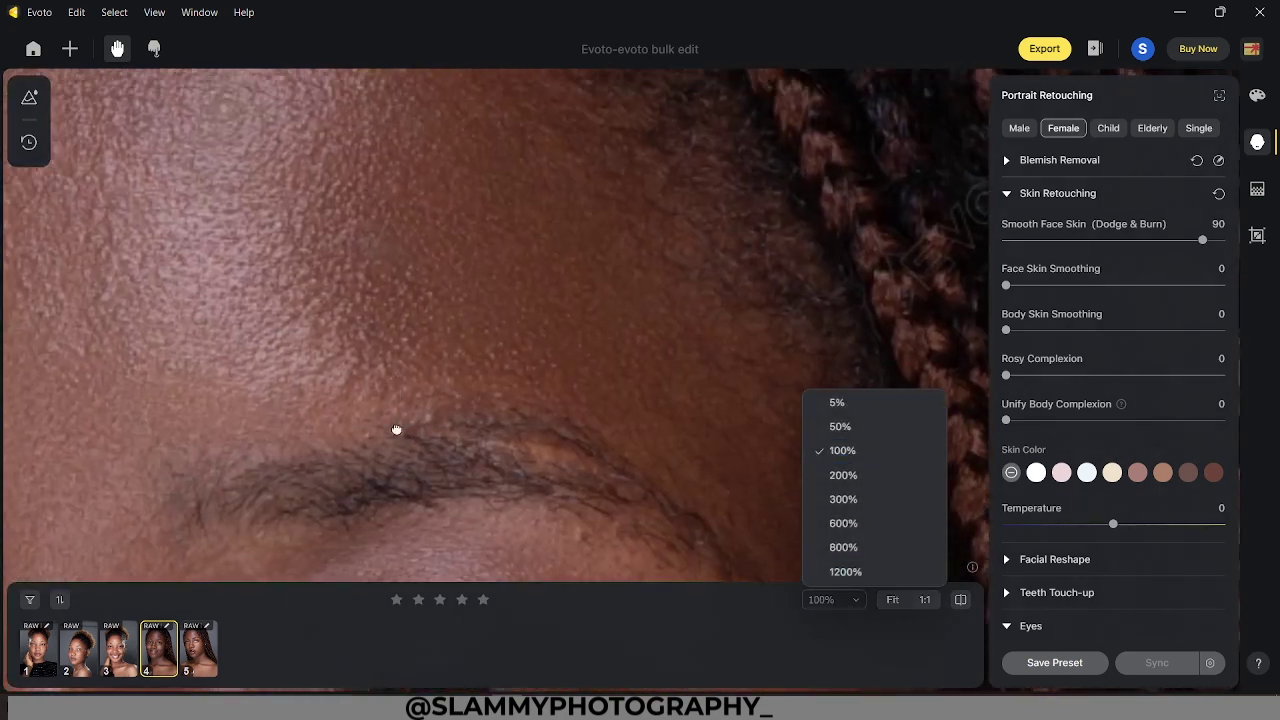
{"action": "left_click_drag", "start_coordinate": [394, 429], "coordinate": [400, 472]}
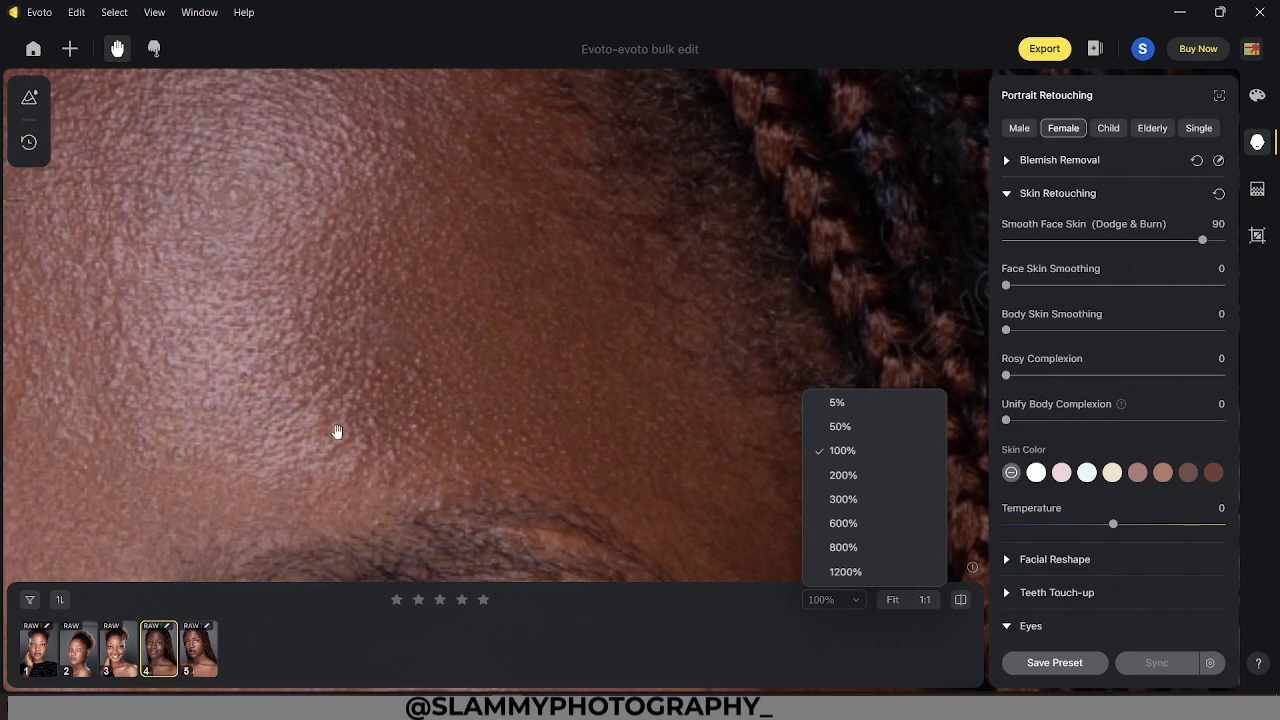
{"action": "left_click", "coordinate": [840, 426]}
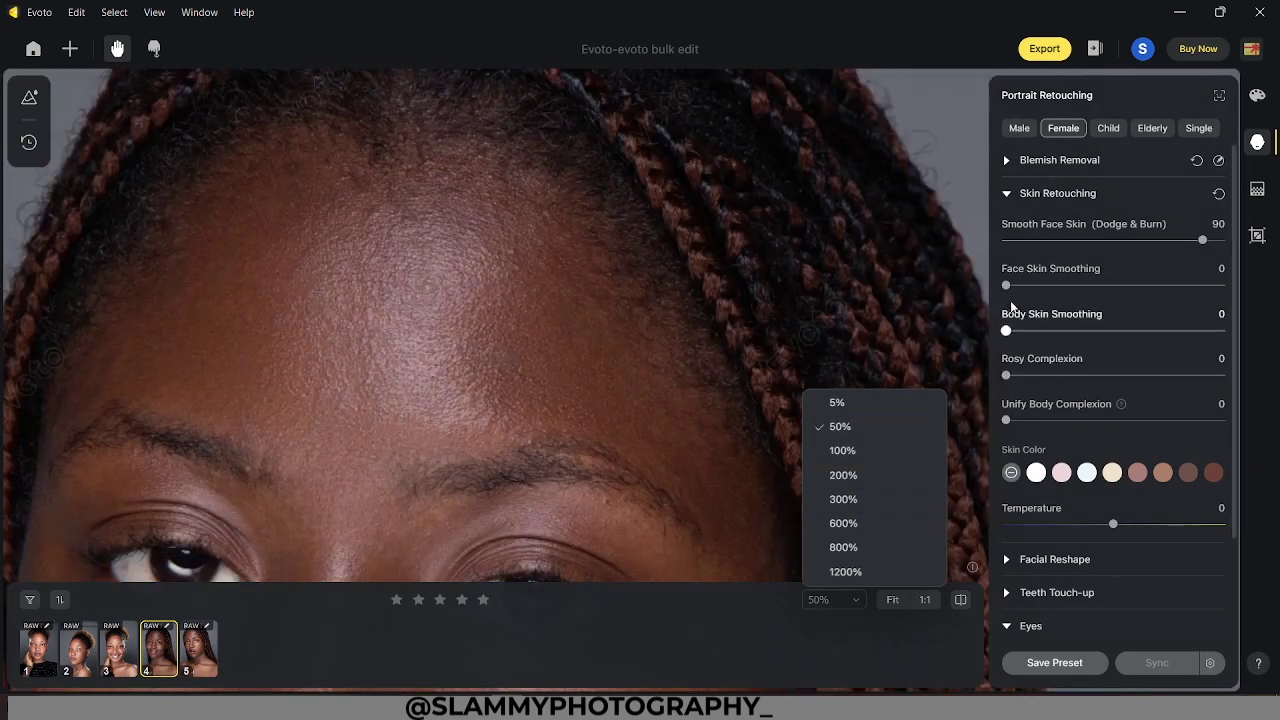
{"action": "mouse_move", "coordinate": [1187, 240]}
{"action": "left_mouse_down"}
{"action": "mouse_move", "coordinate": [1004, 245]}
{"action": "mouse_move", "coordinate": [1236, 242]}
{"action": "left_mouse_up"}
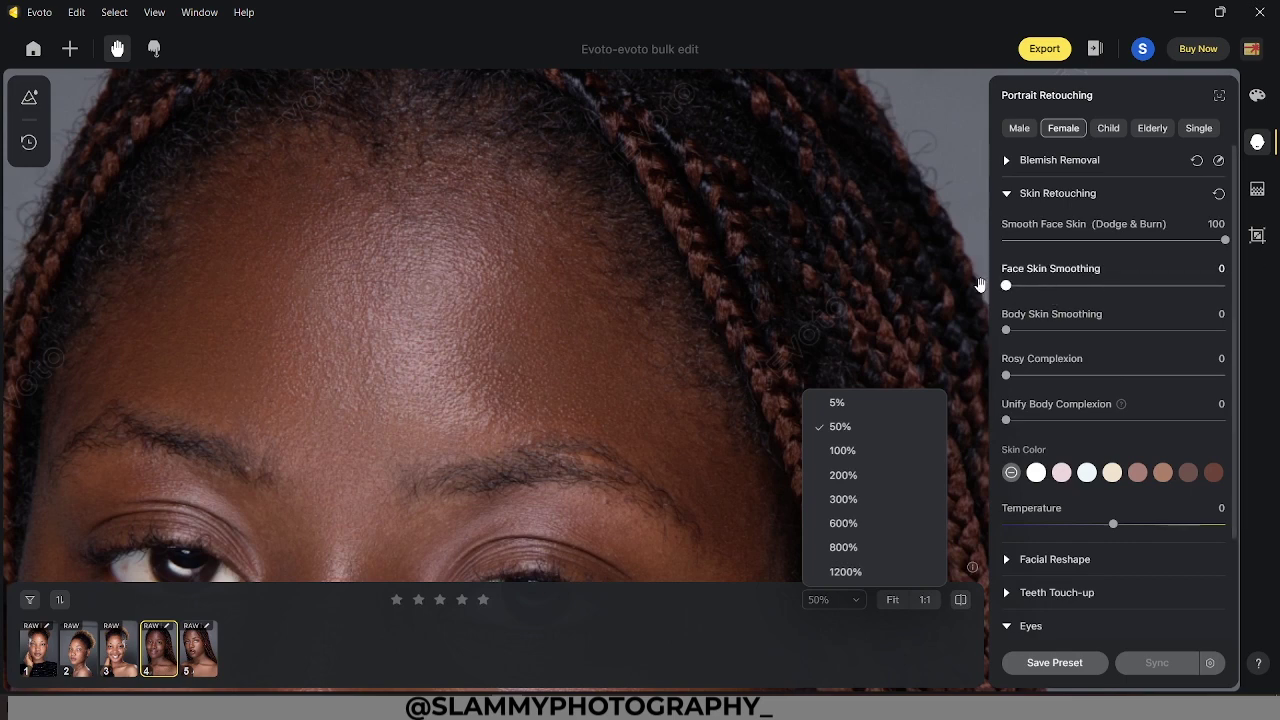
Try Face Skin Smoothing at 67 on the full portrait, and reduce it to 31
{"action": "left_click", "coordinate": [892, 599]}
{"action": "left_click_drag", "start_coordinate": [1006, 286], "coordinate": [1058, 297]}
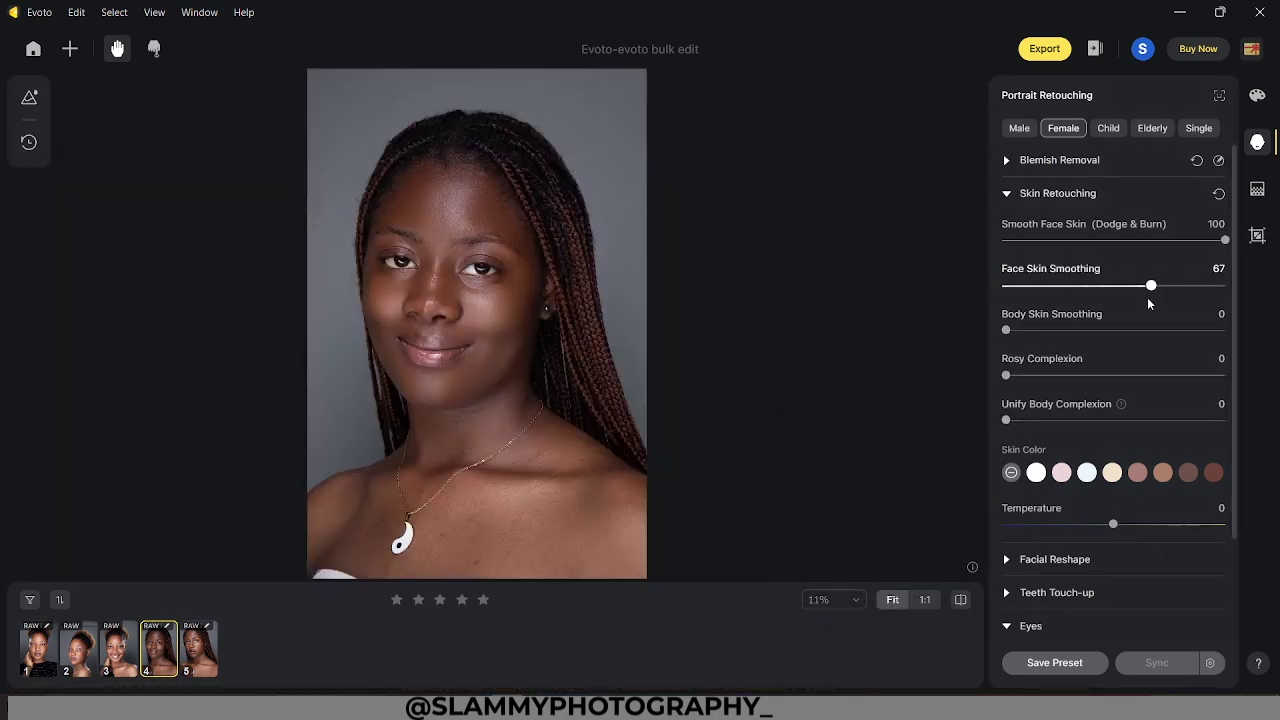
{"action": "left_click_drag", "start_coordinate": [1152, 287], "coordinate": [1070, 292]}
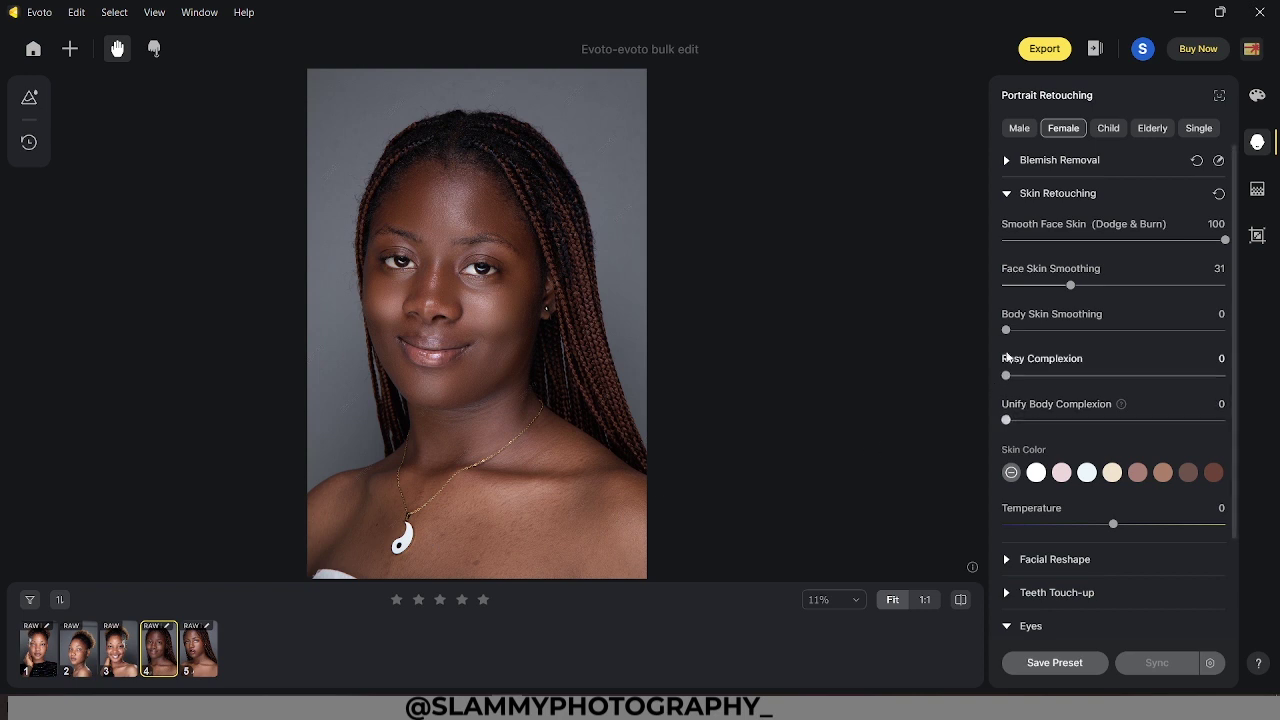
Set Body Skin Smoothing to 63, check the neck and chest skin up close, and raise it to 100
{"action": "left_click_drag", "start_coordinate": [1006, 331], "coordinate": [1046, 342]}
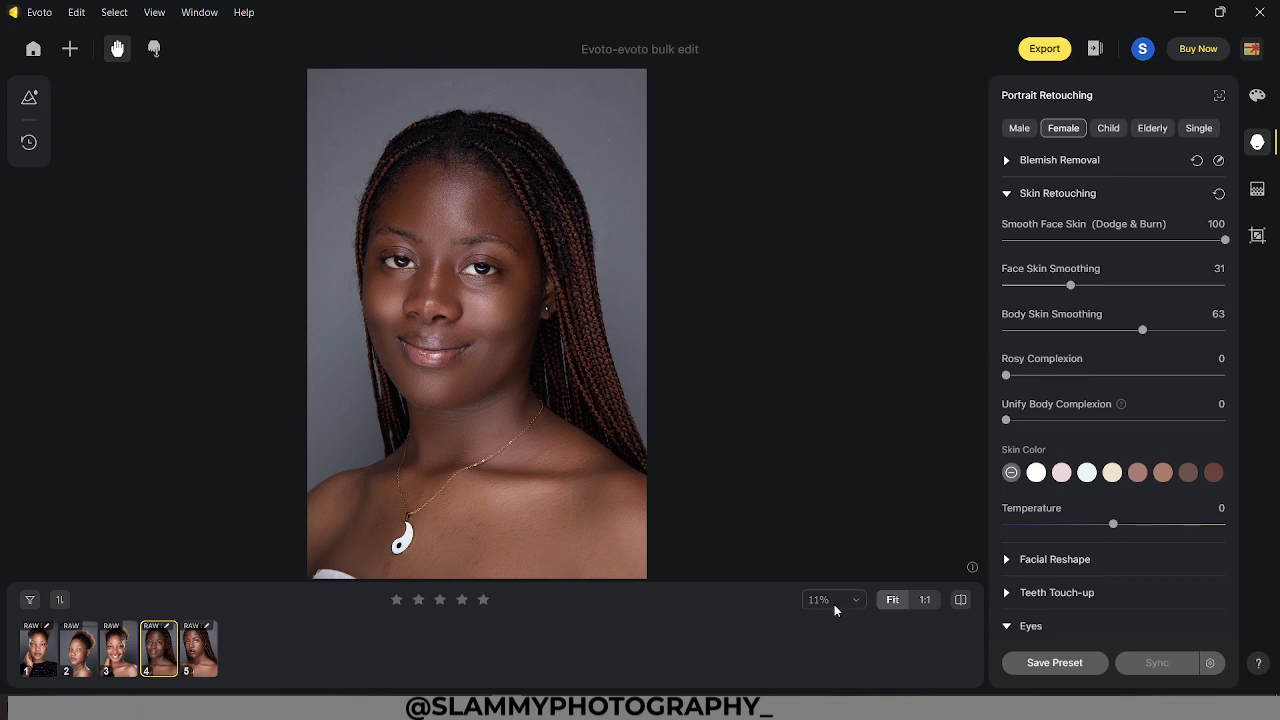
{"action": "scroll", "coordinate": [547, 493], "scroll_direction": "down", "scroll_amount": 2}
{"action": "scroll", "coordinate": [499, 528], "scroll_direction": "up", "scroll_amount": 4}
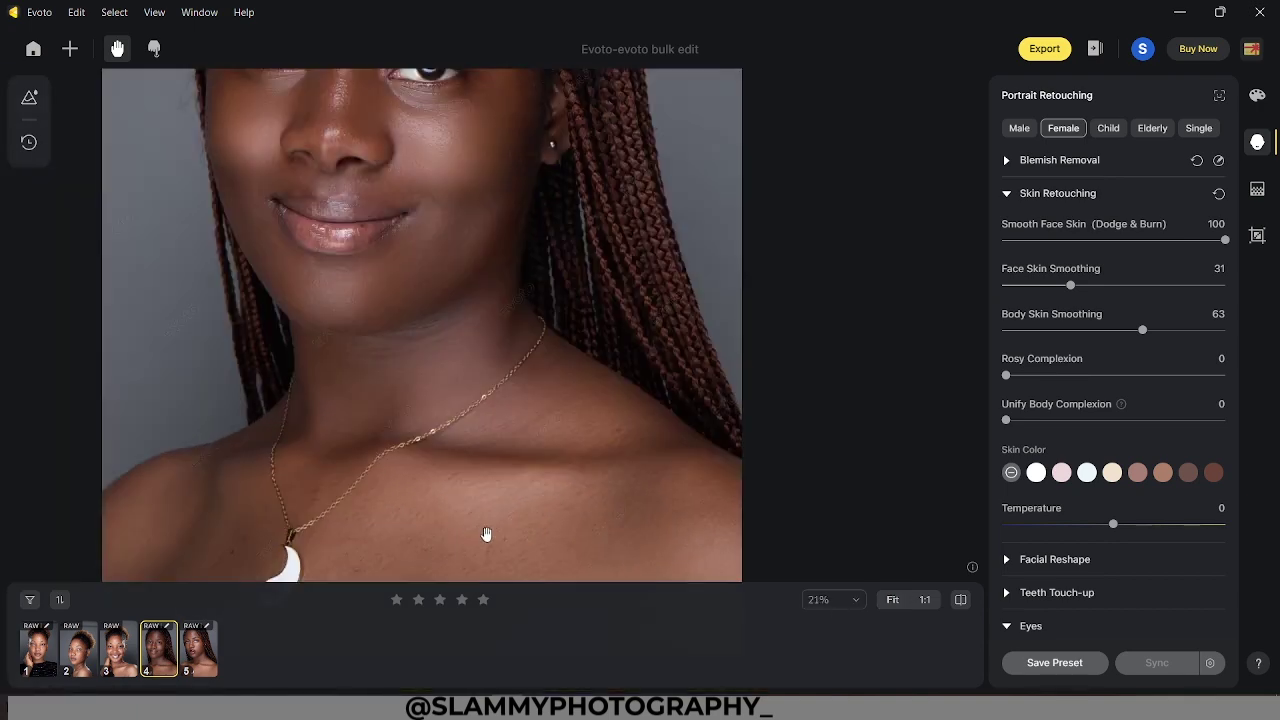
{"action": "scroll", "coordinate": [486, 529], "scroll_direction": "down", "scroll_amount": 4}
{"action": "scroll", "coordinate": [457, 514], "scroll_direction": "up", "scroll_amount": 2}
{"action": "scroll", "coordinate": [466, 514], "scroll_direction": "up", "scroll_amount": 2}
{"action": "left_click_drag", "start_coordinate": [449, 526], "coordinate": [434, 366]}
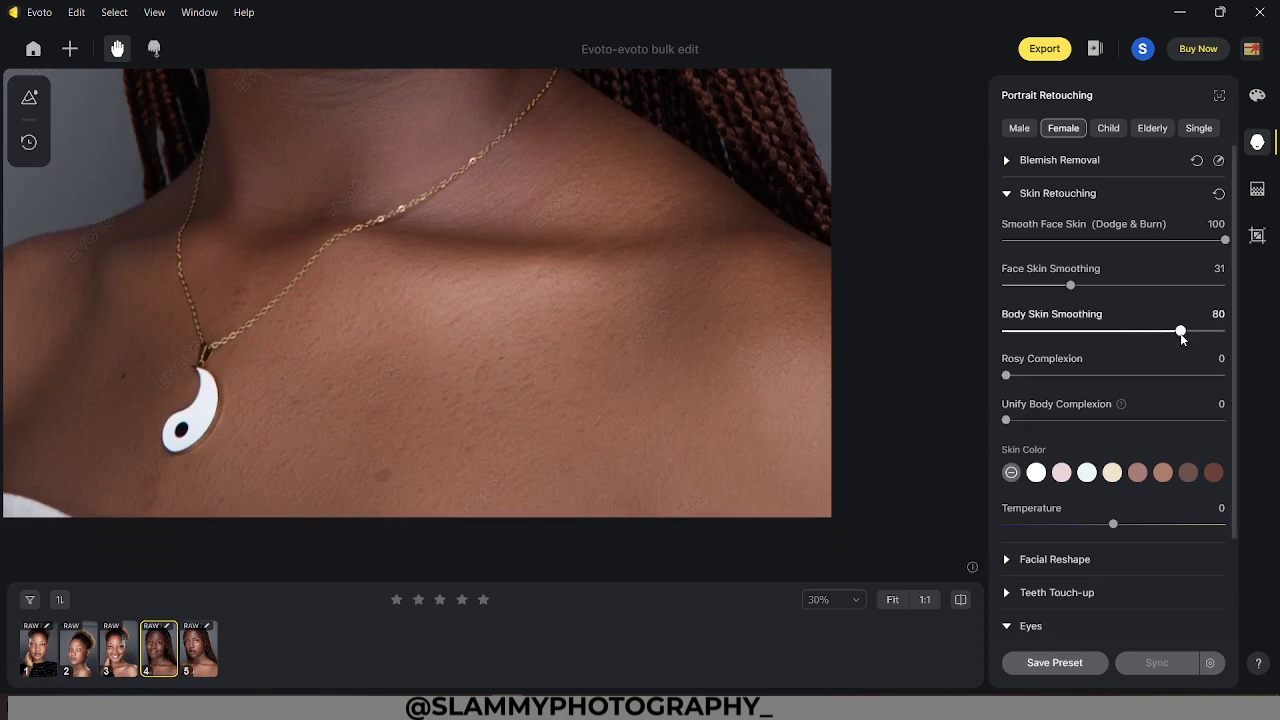
{"action": "left_click_drag", "start_coordinate": [1180, 331], "coordinate": [1228, 330]}
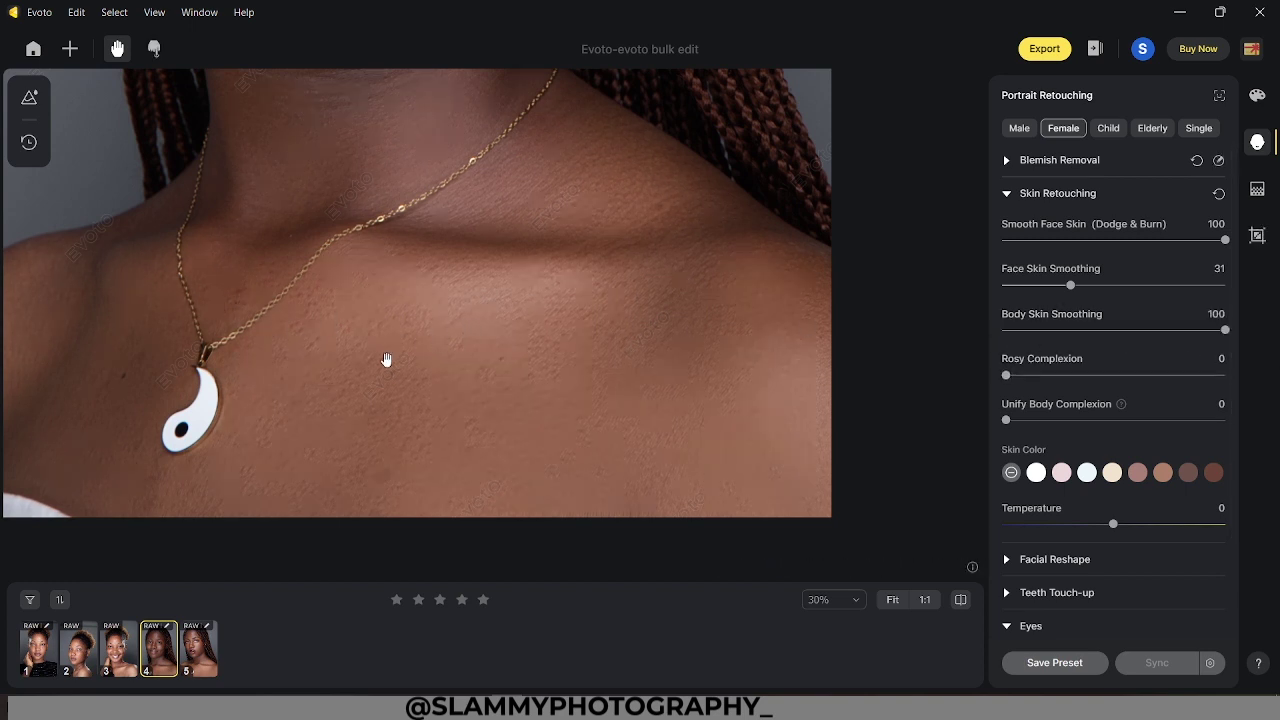
Inspect the smoothed neck and collarbone skin at 50% and 100% zoom, and return to the full portrait
{"action": "scroll", "coordinate": [437, 386], "scroll_direction": "up", "scroll_amount": 4}
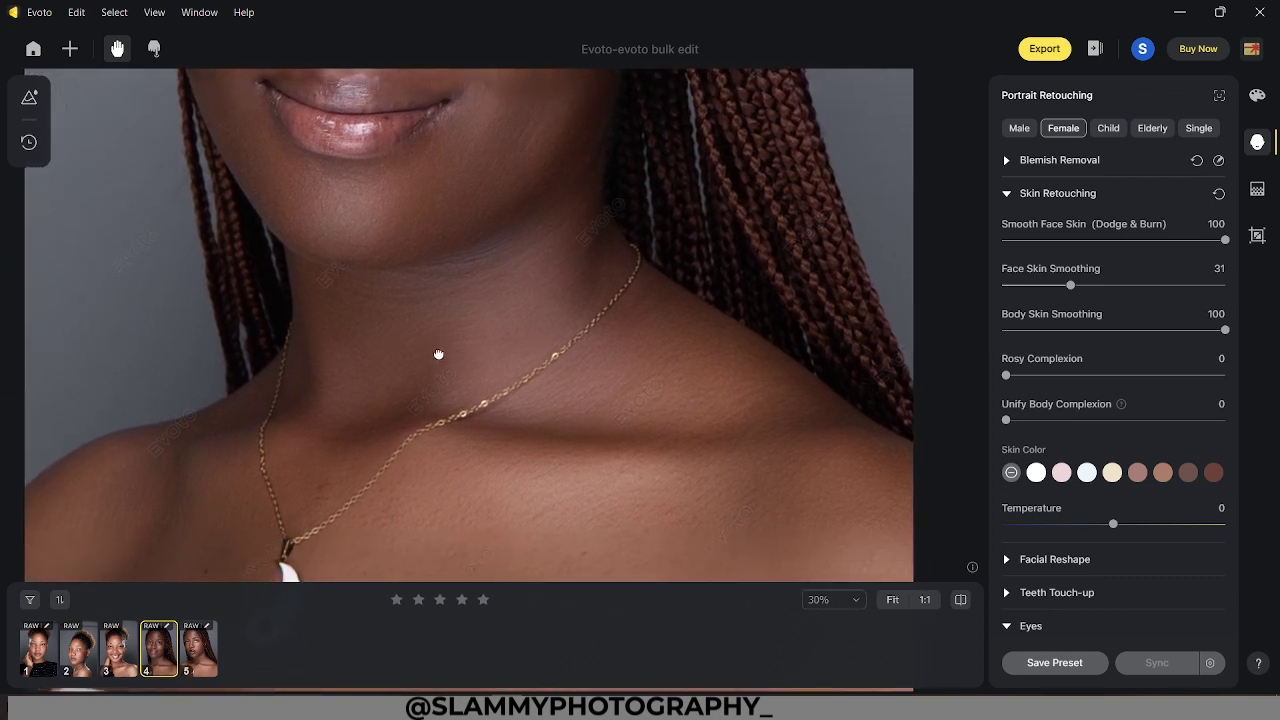
{"action": "scroll", "coordinate": [447, 387], "scroll_direction": "down", "scroll_amount": 1}
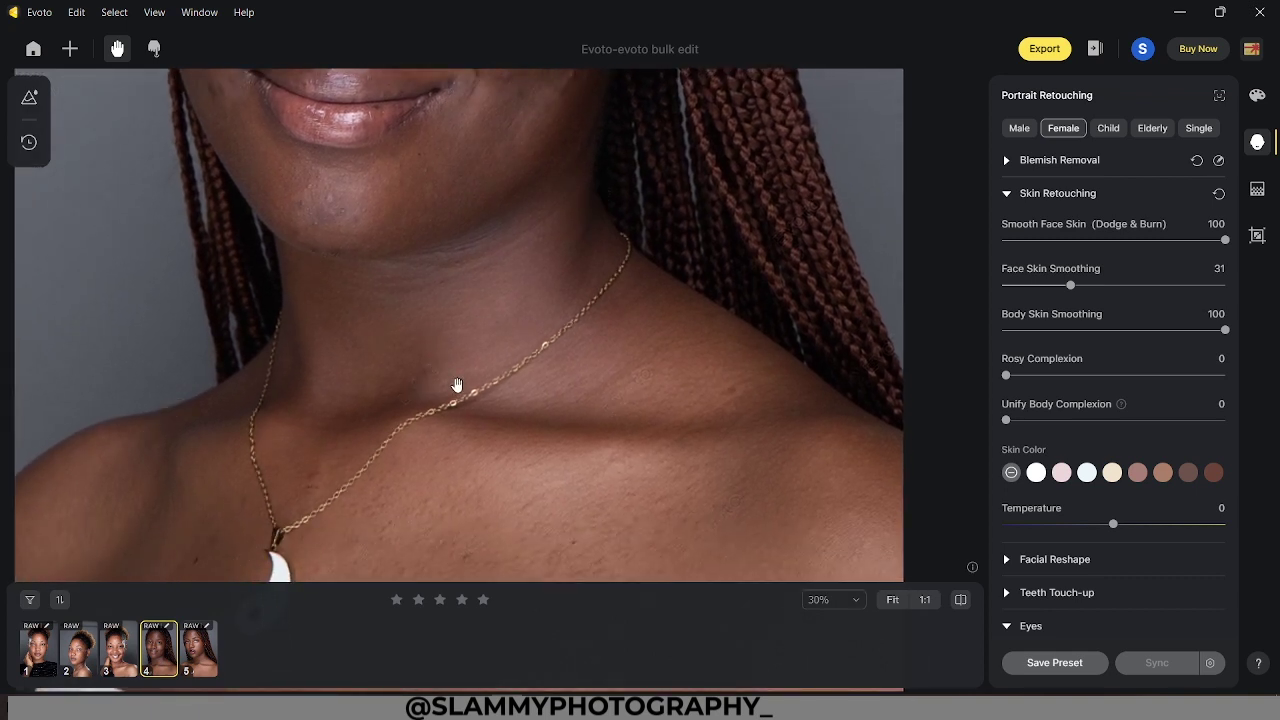
{"action": "left_click", "coordinate": [831, 598]}
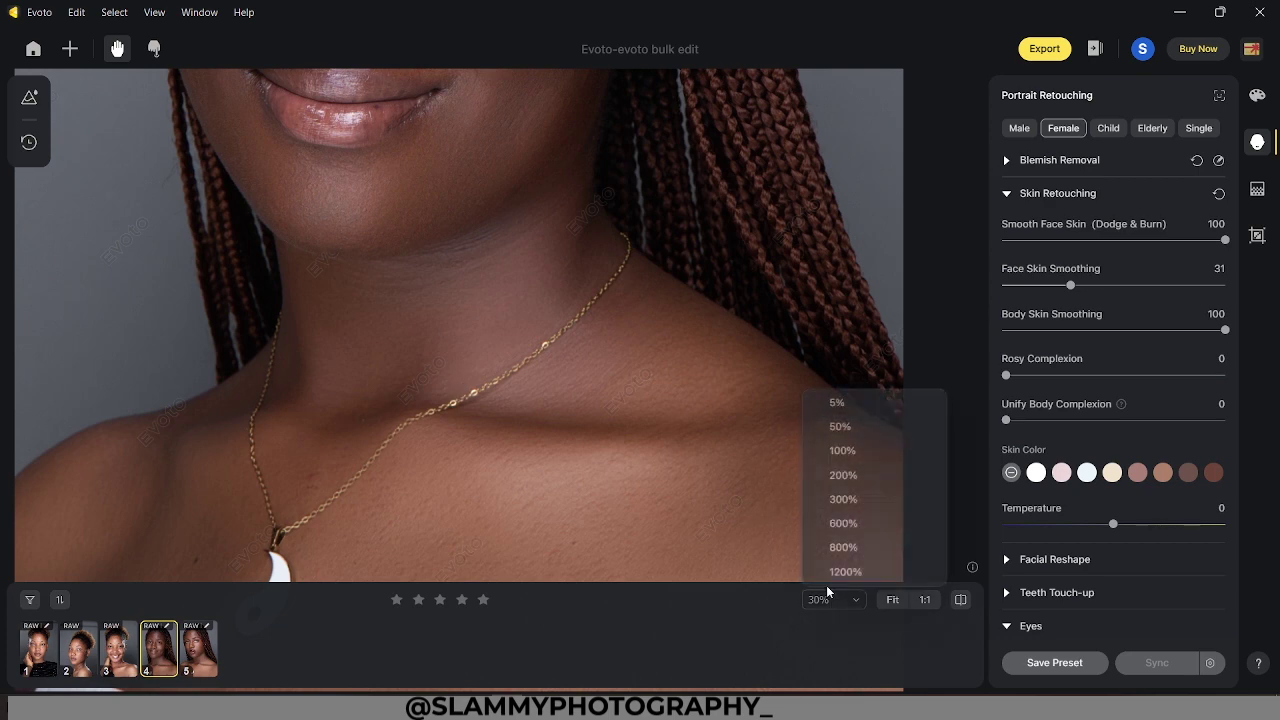
{"action": "left_click", "coordinate": [838, 428]}
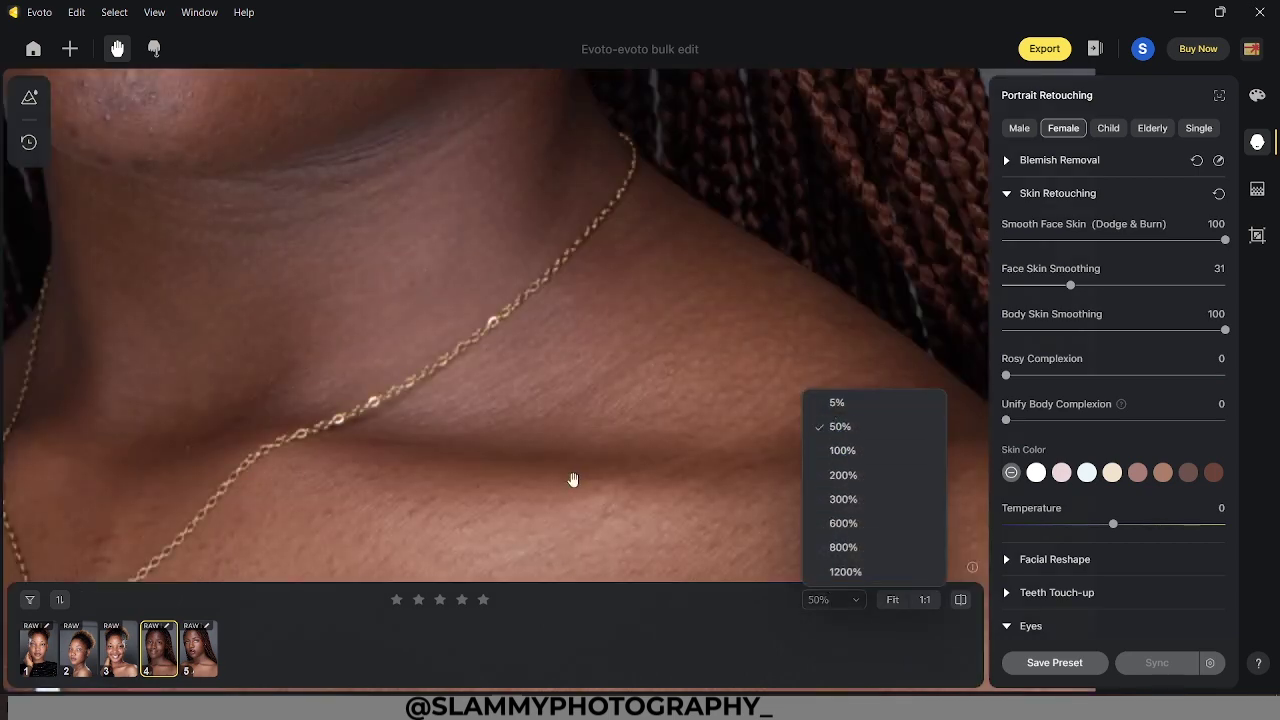
{"action": "left_click", "coordinate": [842, 450]}
{"action": "left_click_drag", "start_coordinate": [486, 471], "coordinate": [494, 380]}
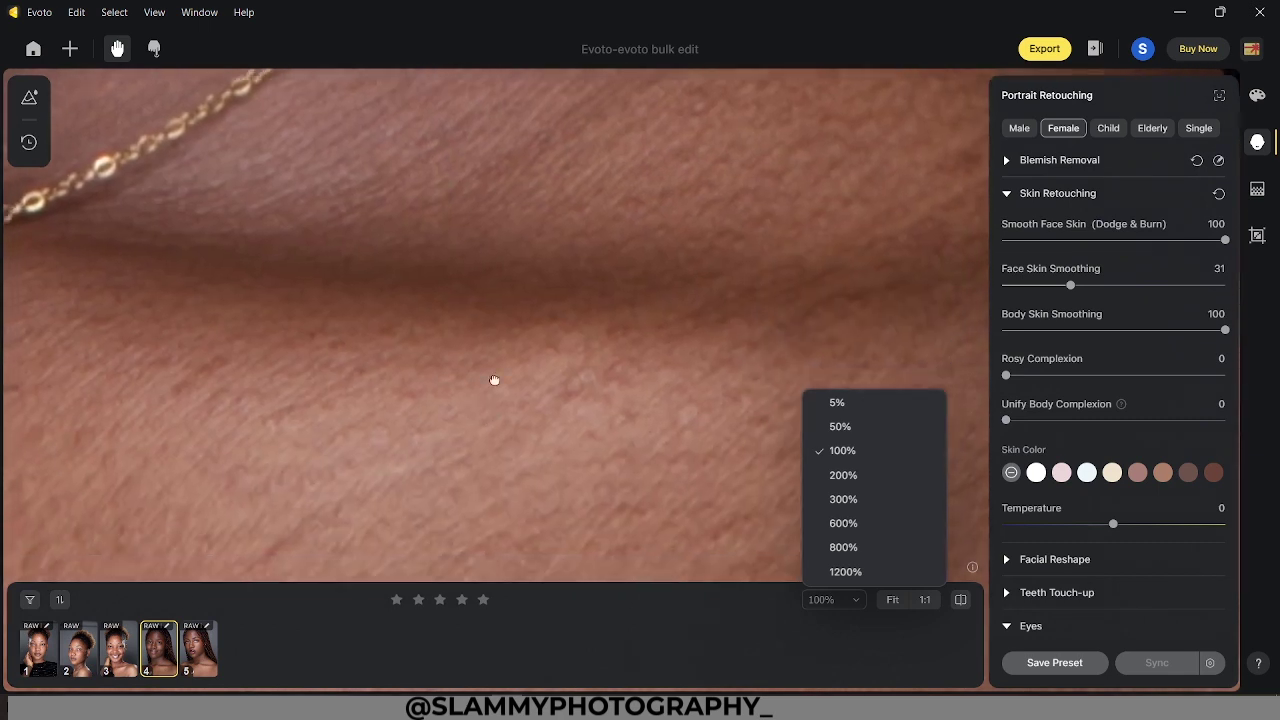
{"action": "left_click", "coordinate": [892, 599]}
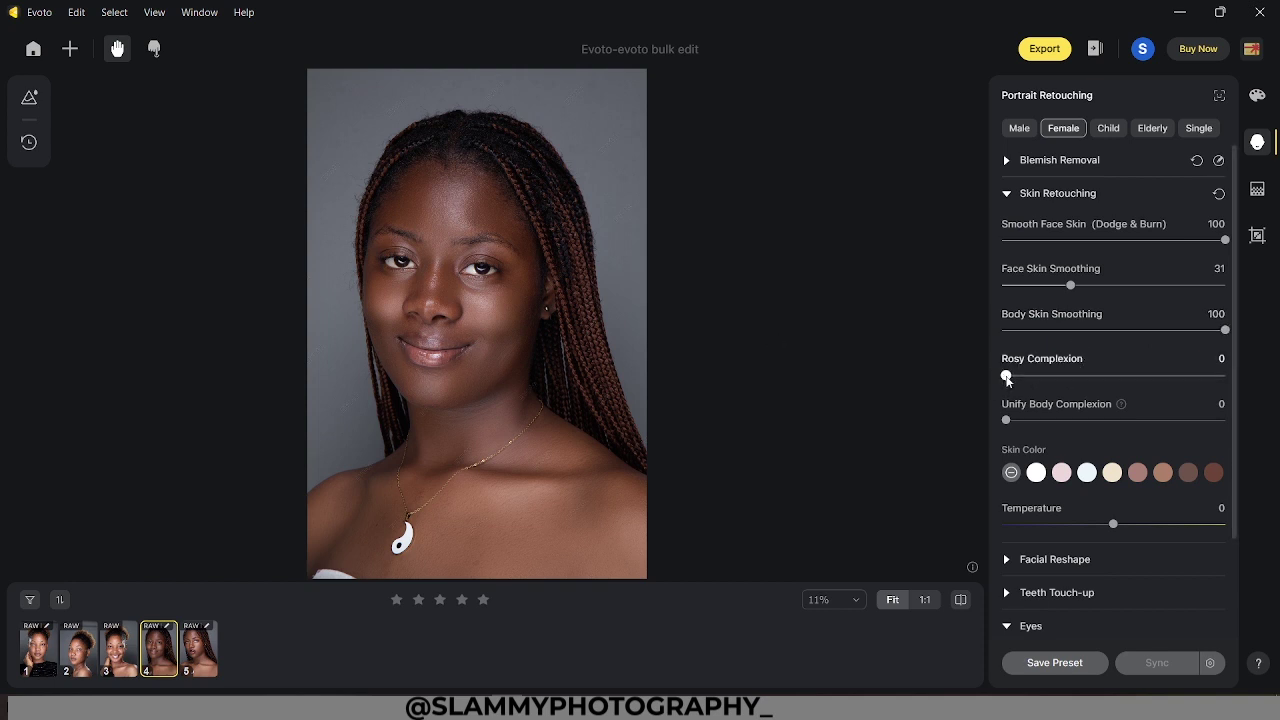
Try the Rosy Complexion adjustment and return it to 0, and set Unify Body Complexion to 64
{"action": "left_click_drag", "start_coordinate": [1034, 380], "coordinate": [1043, 379]}
{"action": "left_click_drag", "start_coordinate": [1075, 377], "coordinate": [897, 386]}
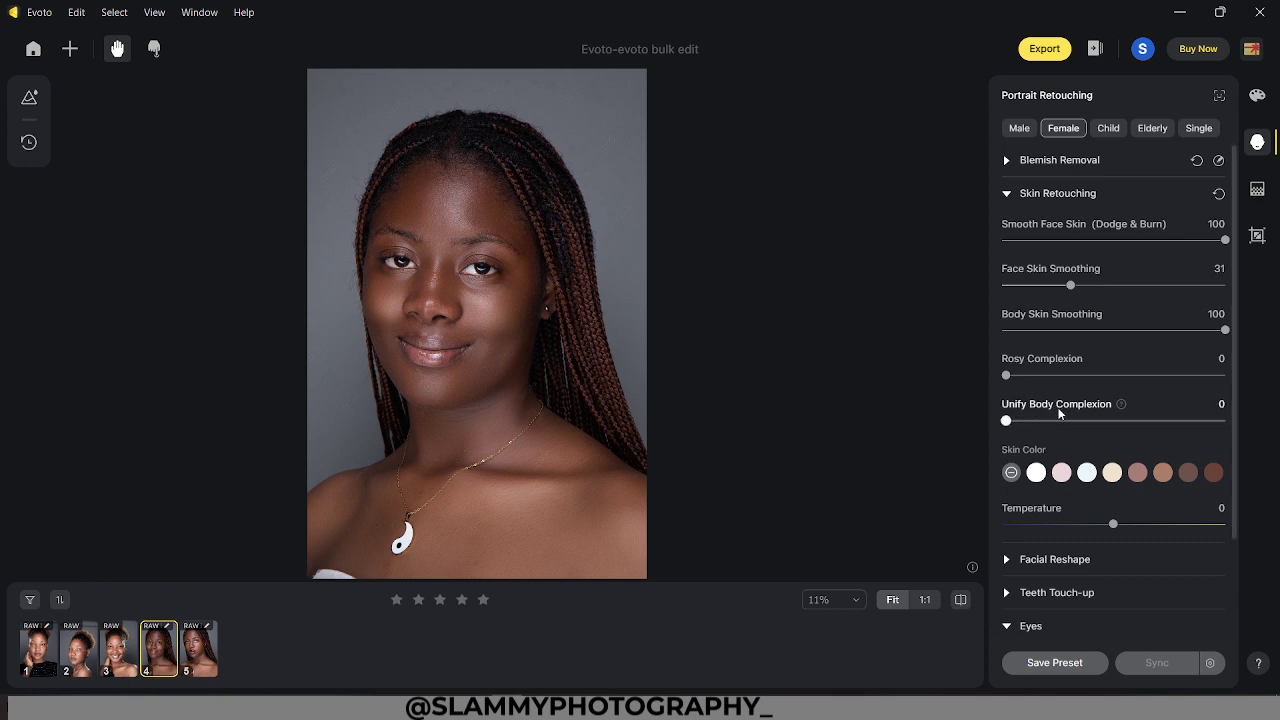
{"action": "left_click_drag", "start_coordinate": [1006, 420], "coordinate": [1095, 420]}
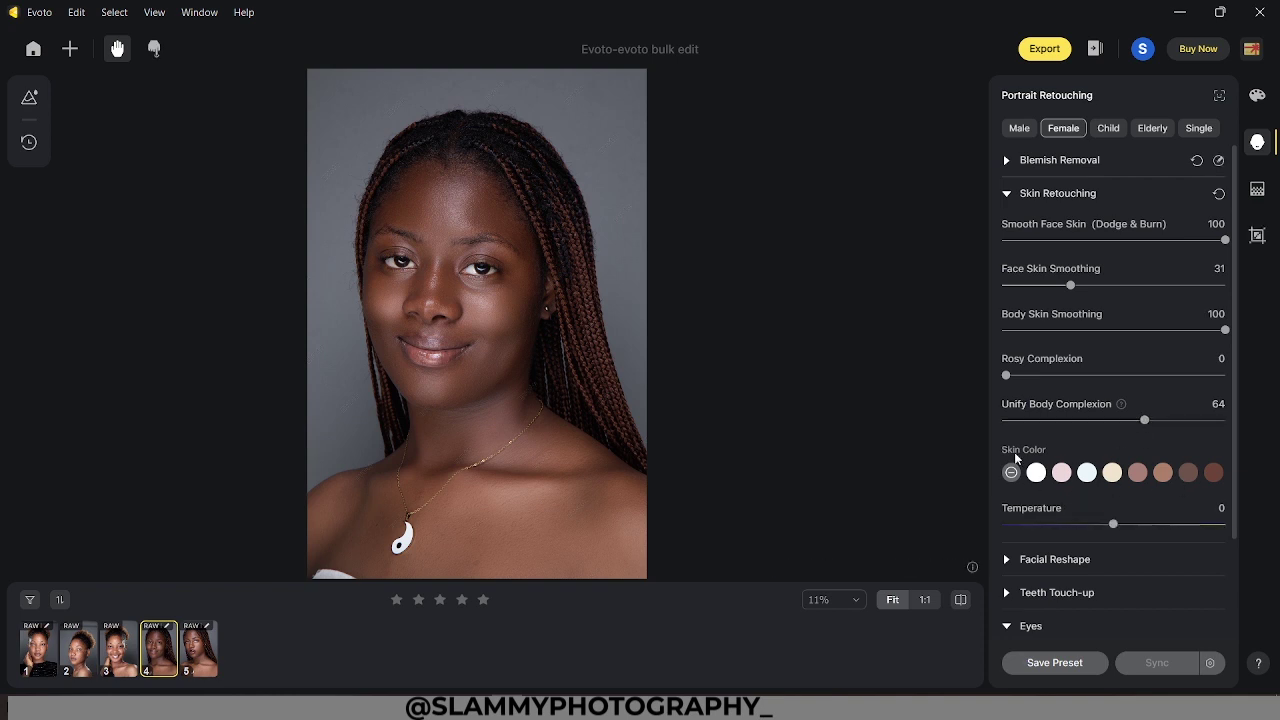
Try the lighter skin color swatches, and apply the warm light-brown one with its Amount set to 10
{"action": "left_click", "coordinate": [1036, 473]}
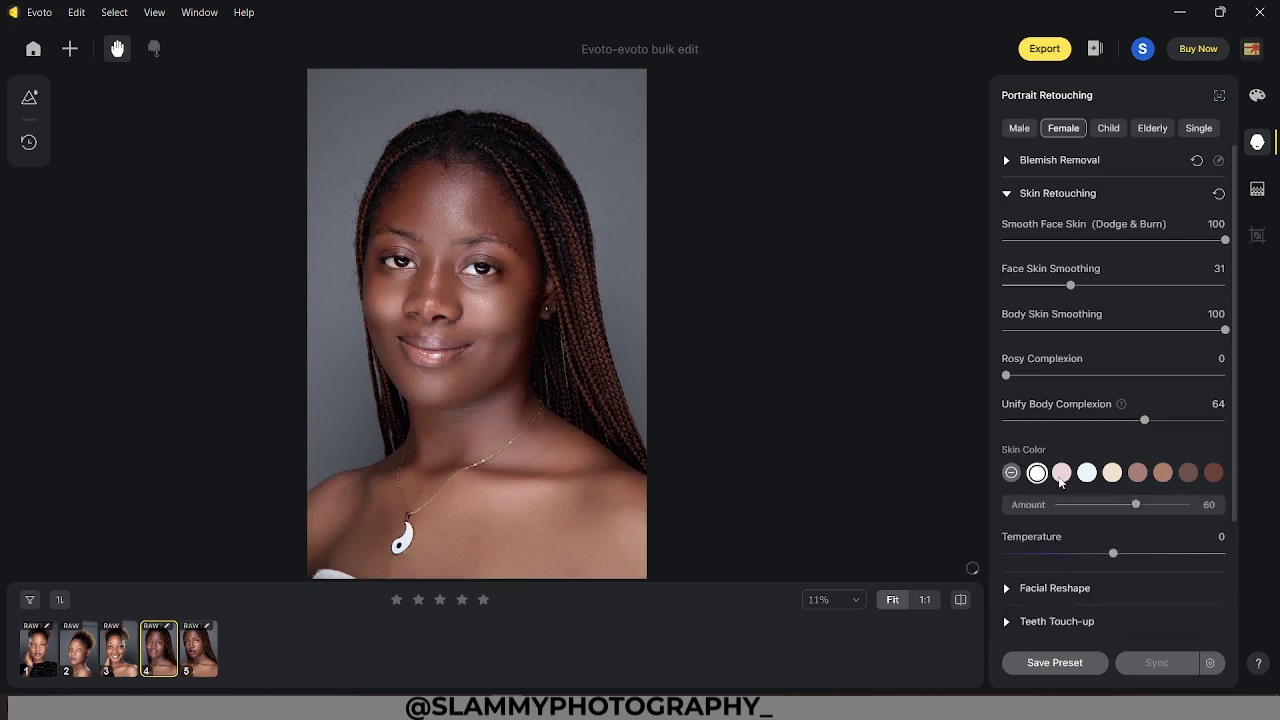
{"action": "left_click", "coordinate": [1061, 473]}
{"action": "left_click", "coordinate": [1112, 473]}
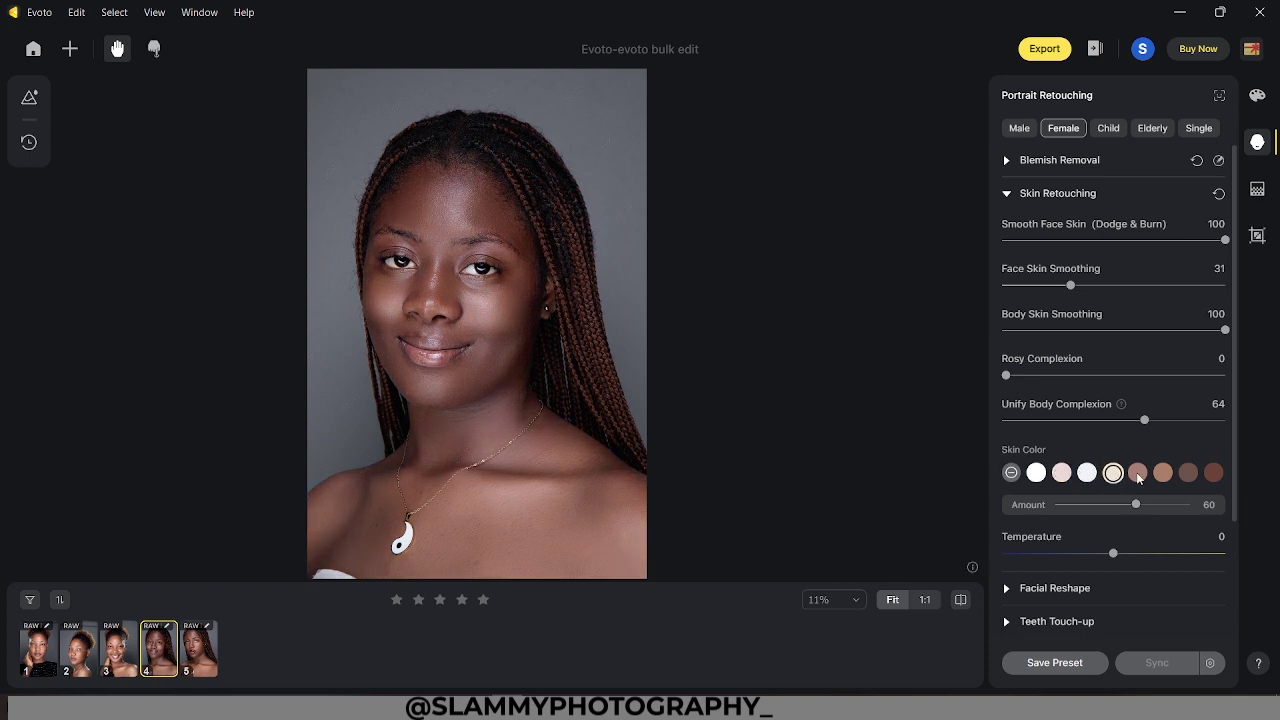
{"action": "left_click", "coordinate": [1162, 472]}
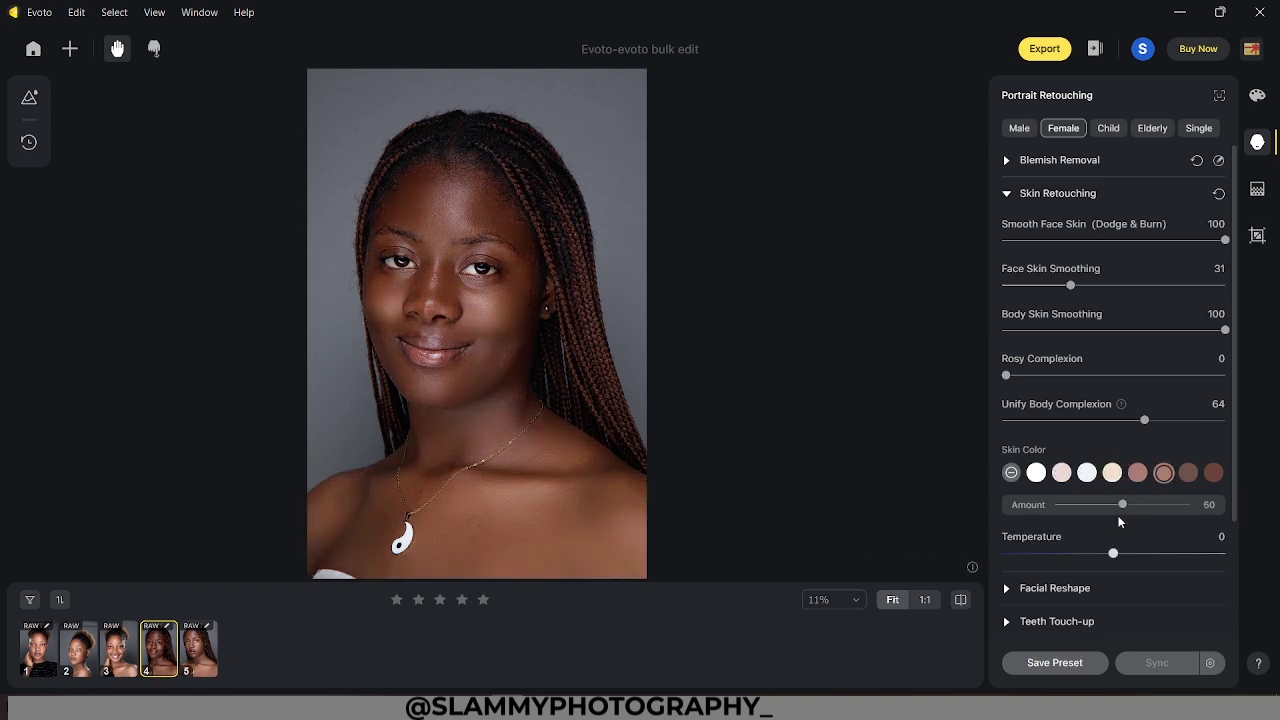
{"action": "left_click_drag", "start_coordinate": [1118, 516], "coordinate": [1072, 530]}
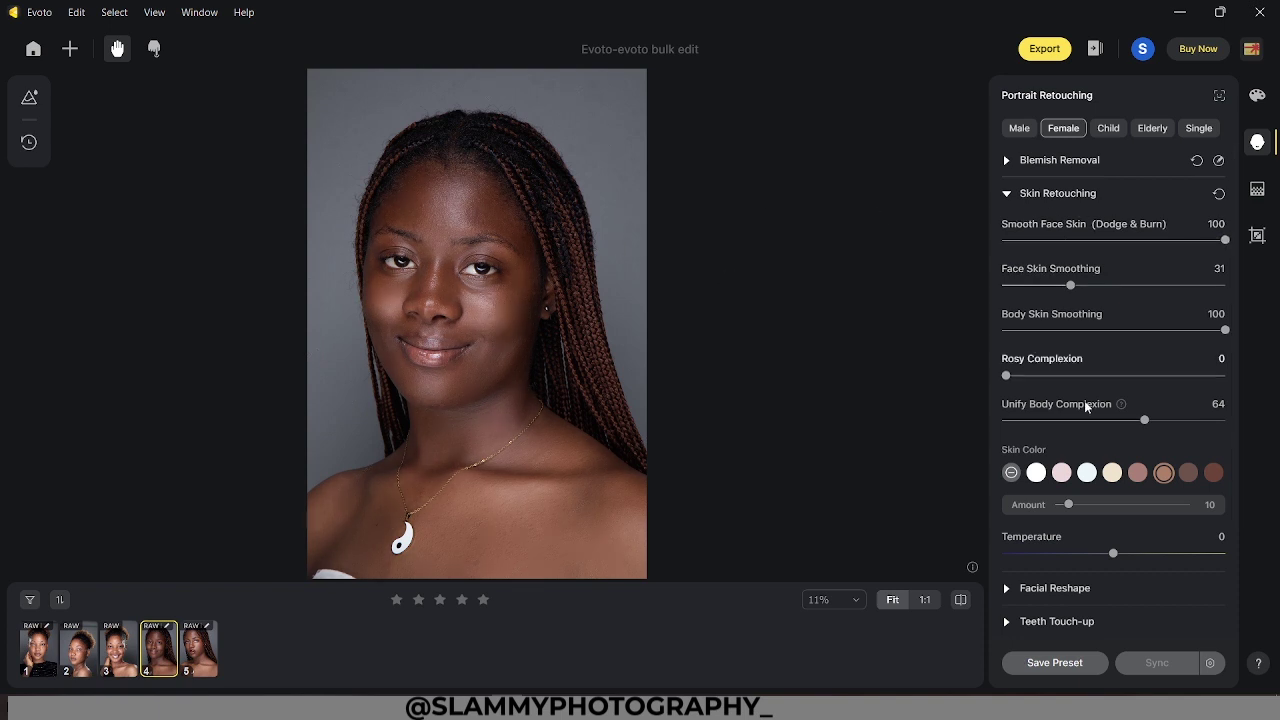
{"action": "scroll", "coordinate": [1086, 420], "scroll_direction": "down", "scroll_amount": 1}
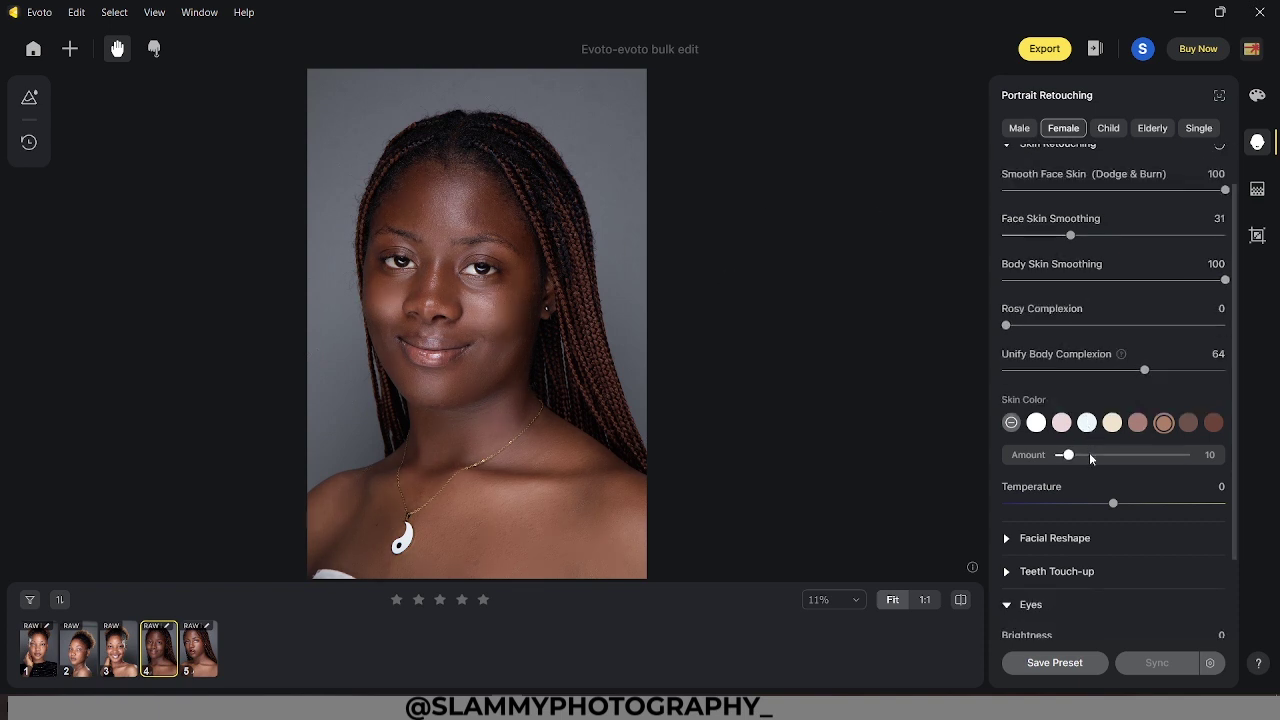
{"action": "scroll", "coordinate": [1090, 465], "scroll_direction": "up", "scroll_amount": 1}
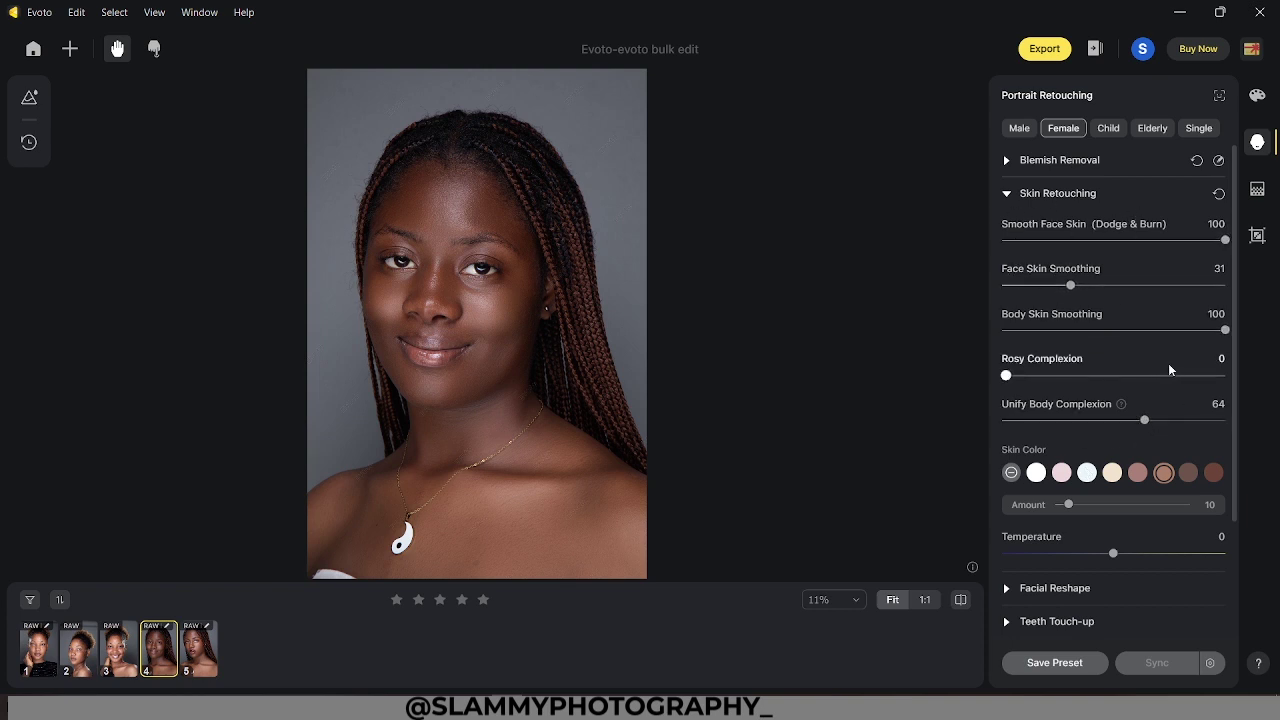
Set the eye Brightness to 89, check both eyes at 50% zoom, and reduce it to 61
{"action": "left_click", "coordinate": [1007, 194]}
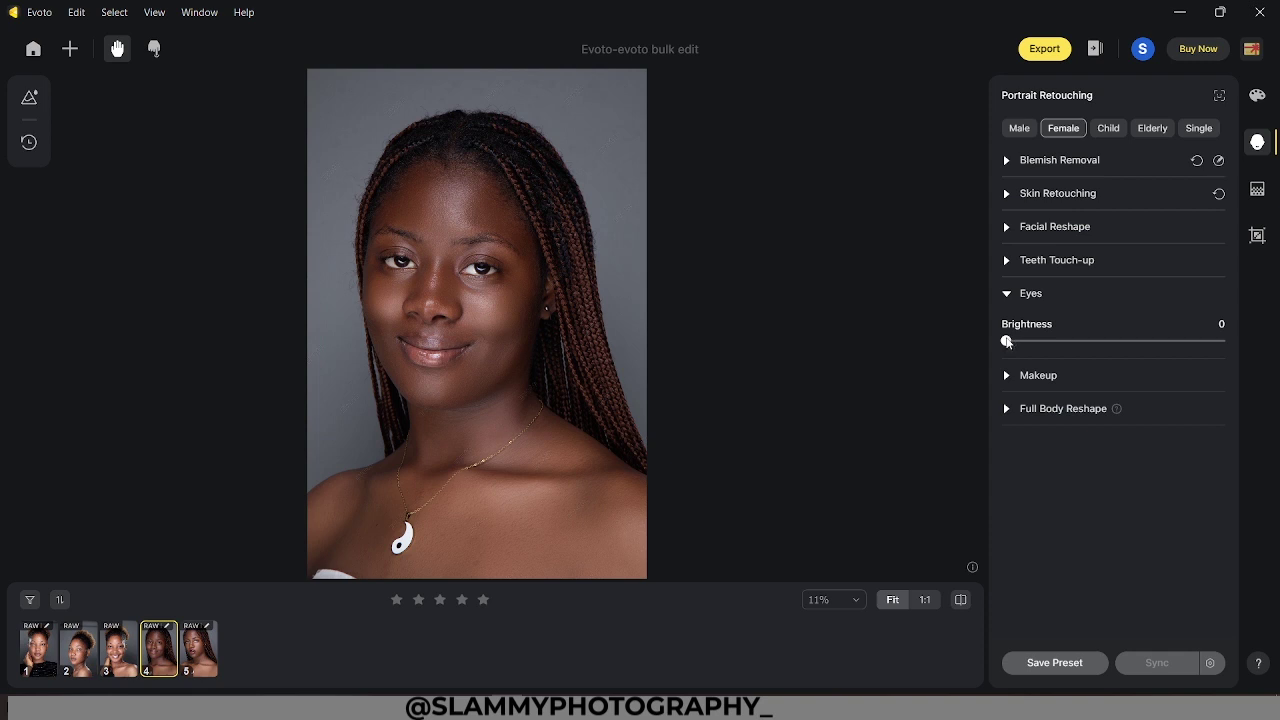
{"action": "left_click_drag", "start_coordinate": [1007, 342], "coordinate": [1201, 346]}
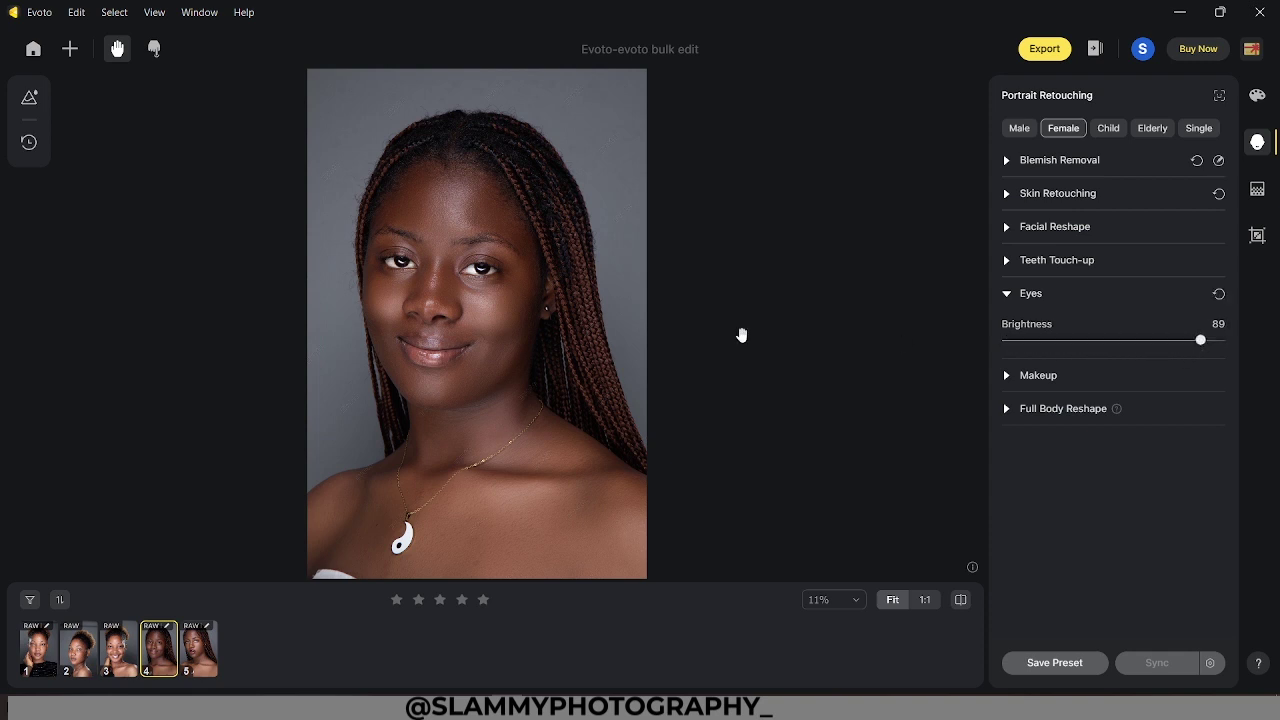
{"action": "left_click", "coordinate": [820, 600]}
{"action": "left_click", "coordinate": [836, 426]}
{"action": "left_click_drag", "start_coordinate": [455, 331], "coordinate": [559, 450]}
{"action": "left_click_drag", "start_coordinate": [1190, 346], "coordinate": [1138, 345]}
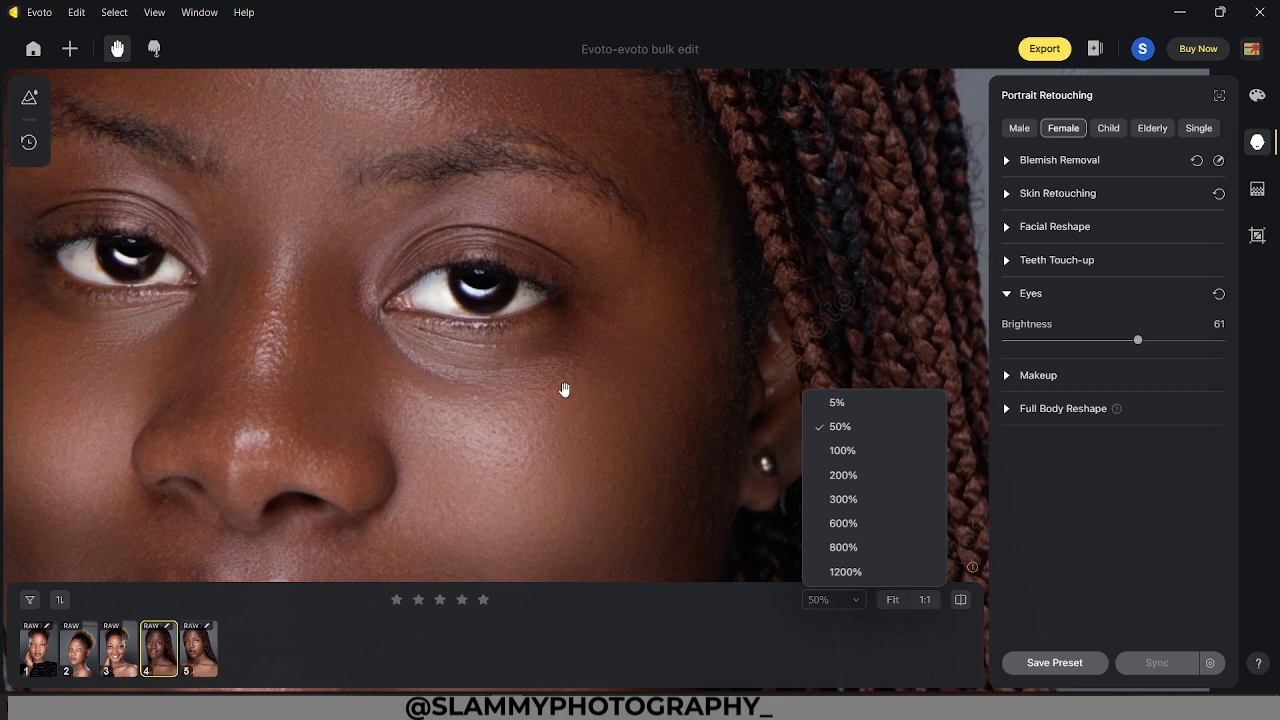
Compare the retouched face with the original photo, and return to the retouched version
{"action": "key", "text": "backslash"}
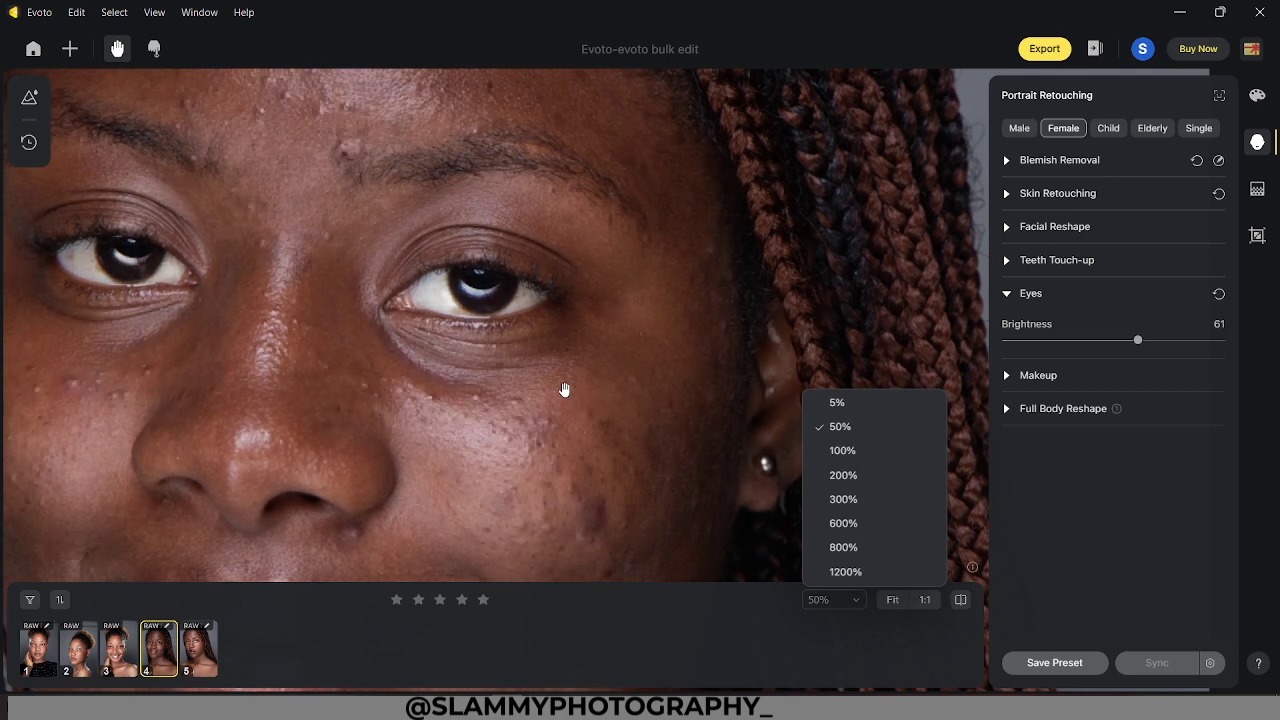
{"action": "key", "text": "backslash"}
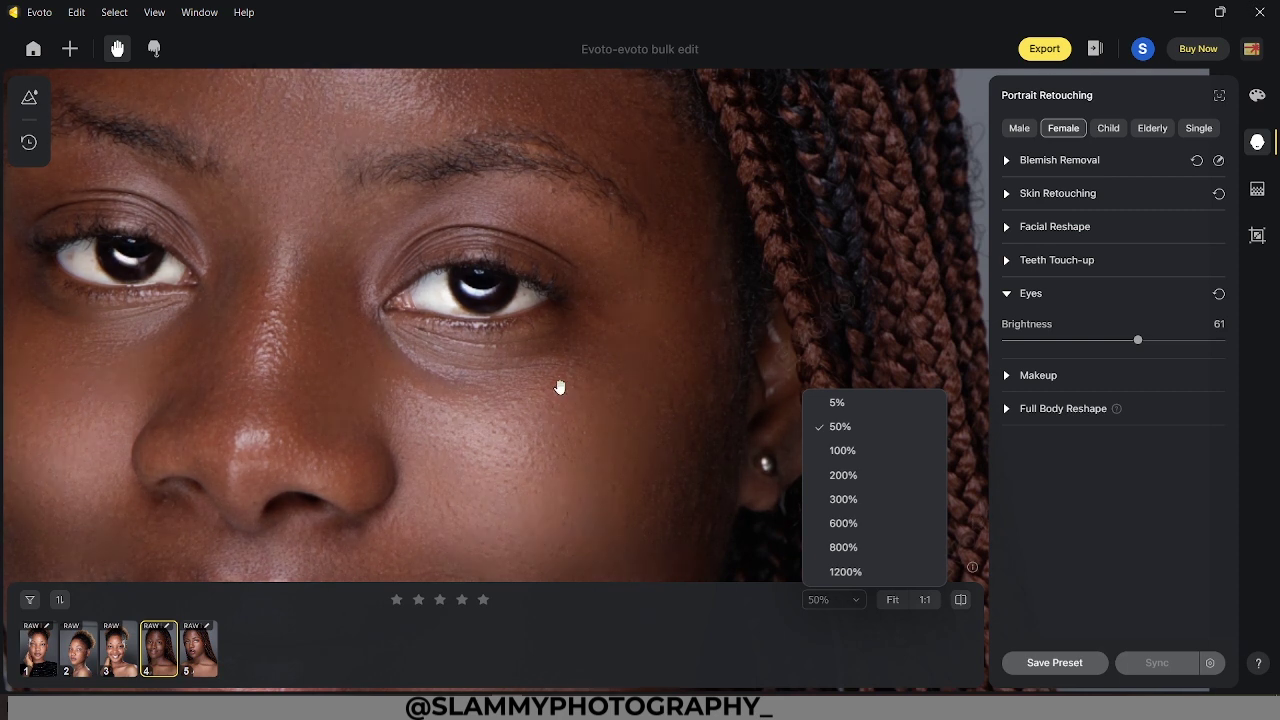
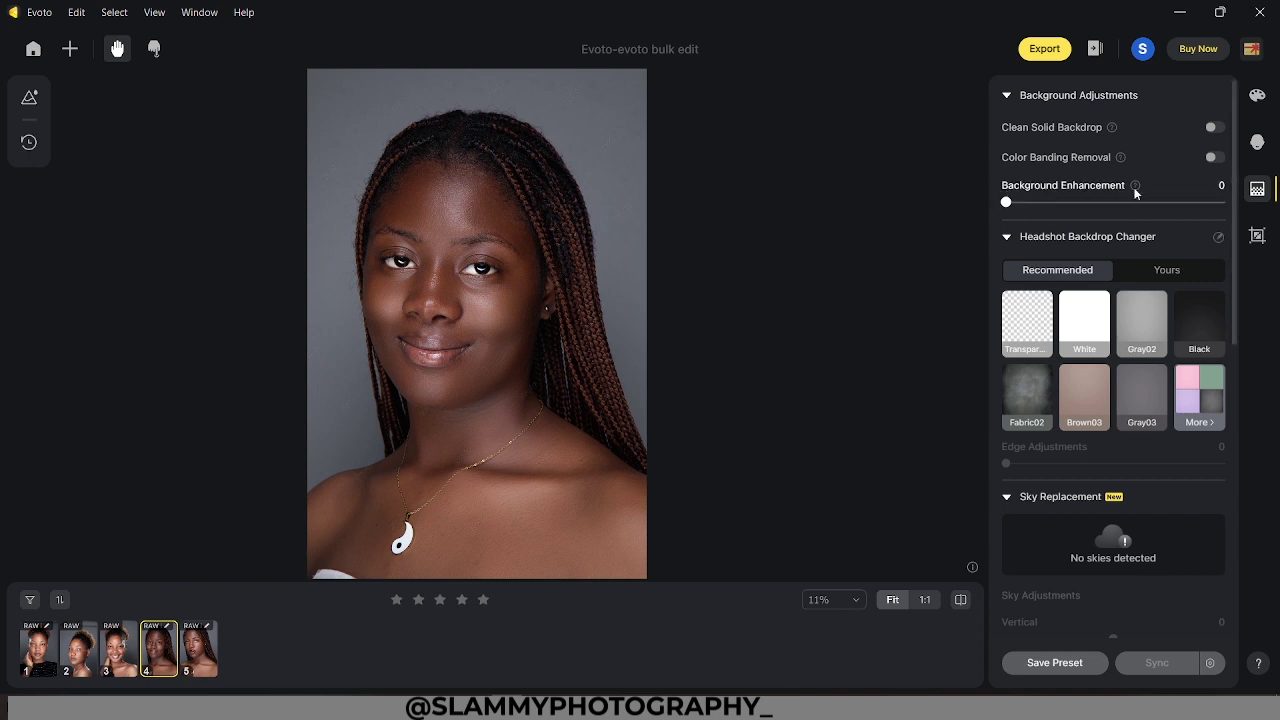
Try the White, Transparent, Gray02, Black and Fabric02 recommended headshot backdrops behind the portrait
{"action": "mouse_move", "coordinate": [1135, 190]}
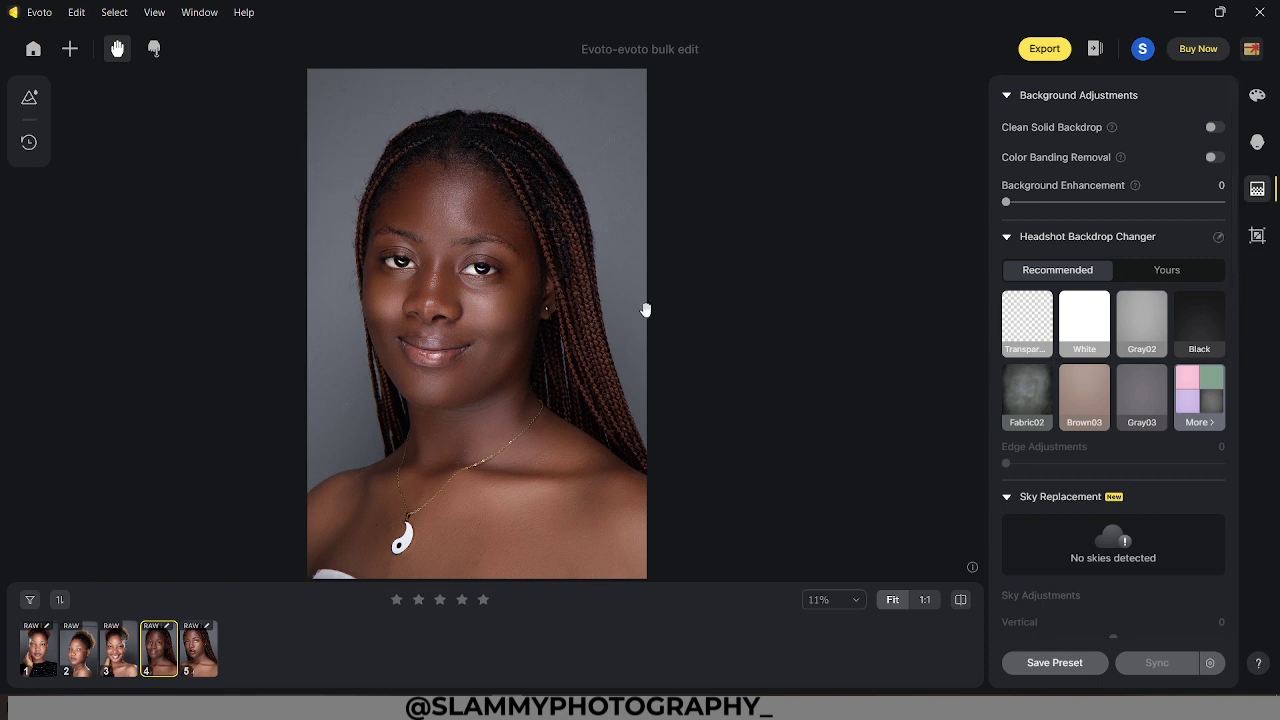
{"action": "left_click", "coordinate": [1085, 328]}
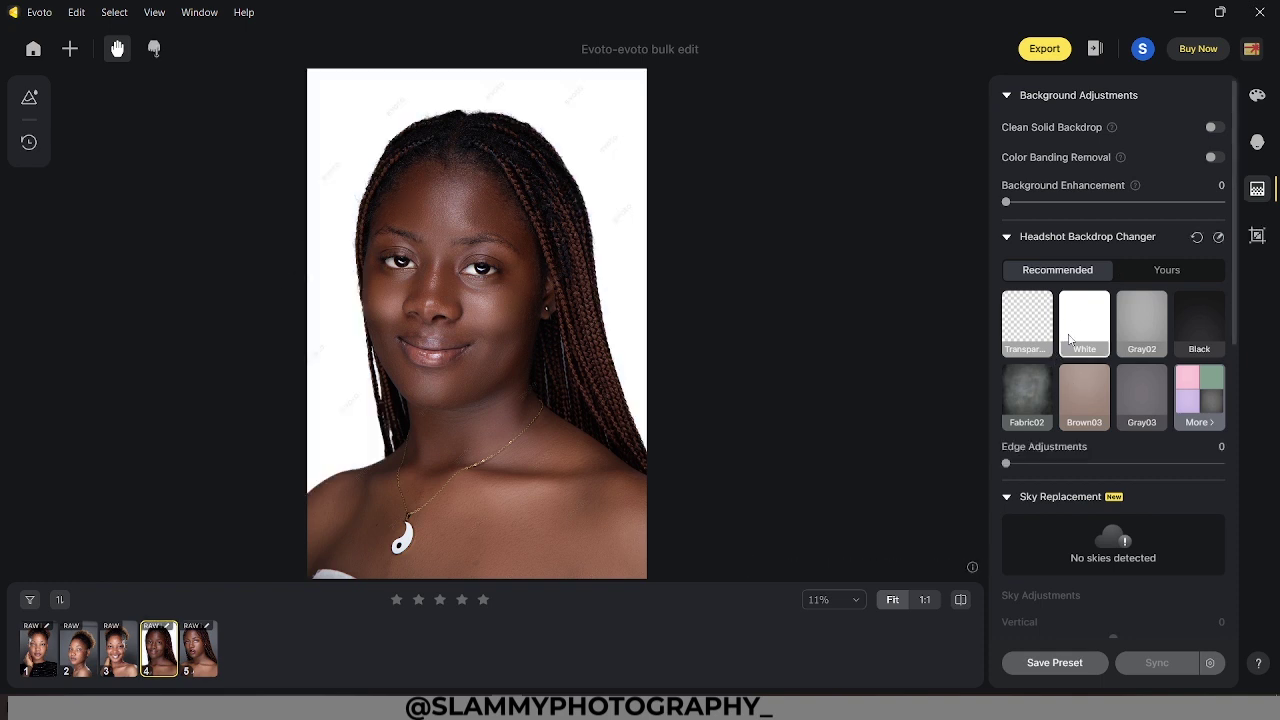
{"action": "left_click", "coordinate": [1005, 330]}
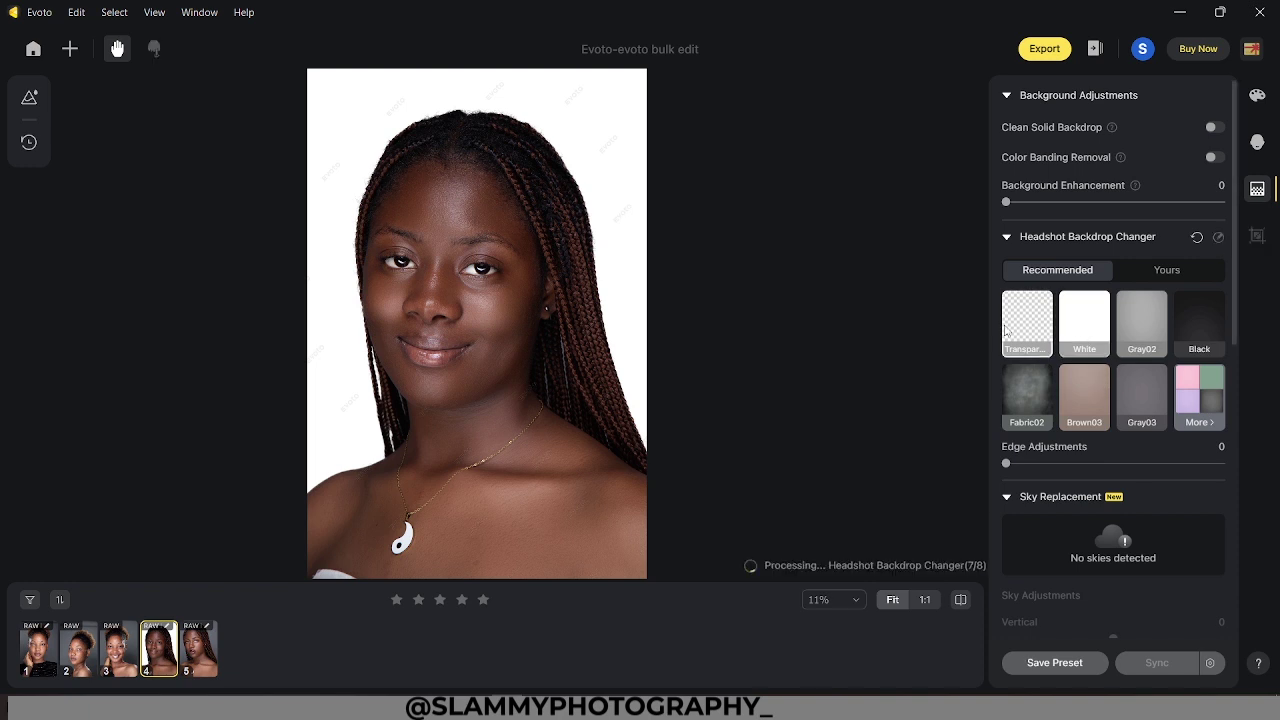
{"action": "left_click", "coordinate": [1099, 324]}
{"action": "left_click", "coordinate": [1130, 330]}
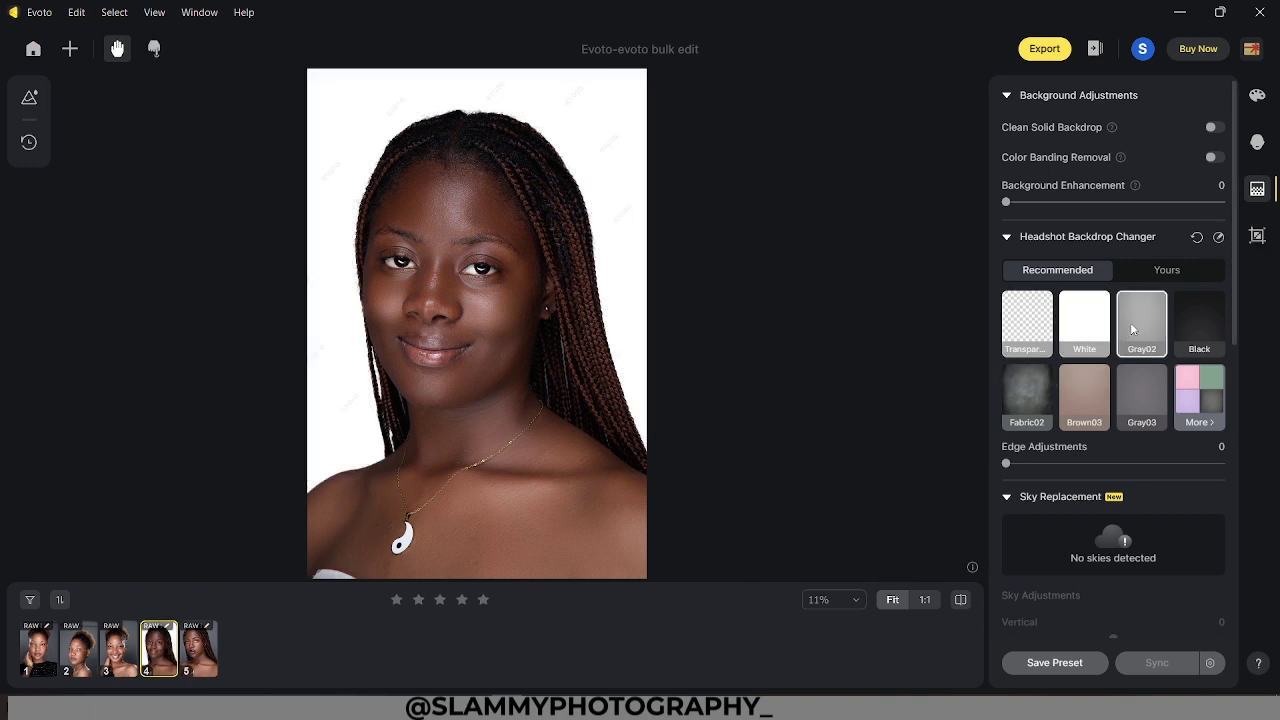
{"action": "left_click", "coordinate": [1191, 324]}
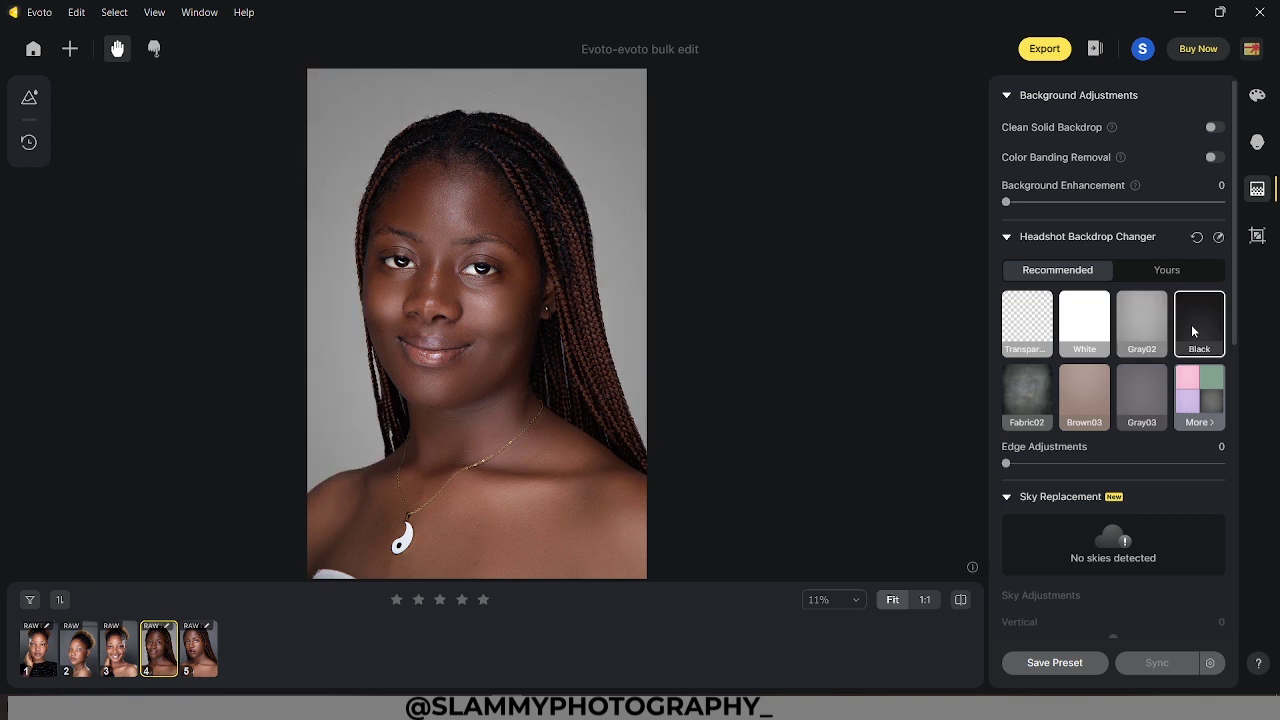
{"action": "left_click", "coordinate": [1016, 391]}
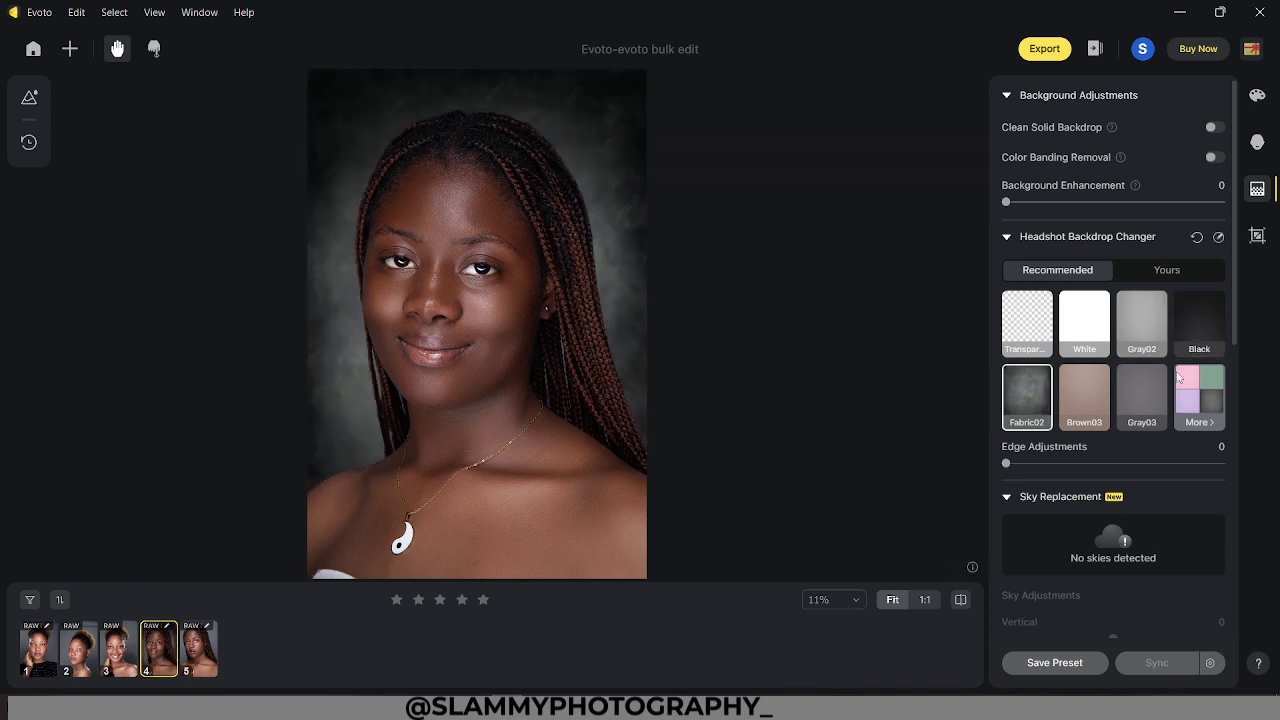
Browse the full recommended backdrop collection, try Blue03, Gray03 and Gray04, and go back to Fabric02
{"action": "left_click", "coordinate": [1218, 402]}
{"action": "scroll", "coordinate": [1122, 526], "scroll_direction": "down", "scroll_amount": 3}
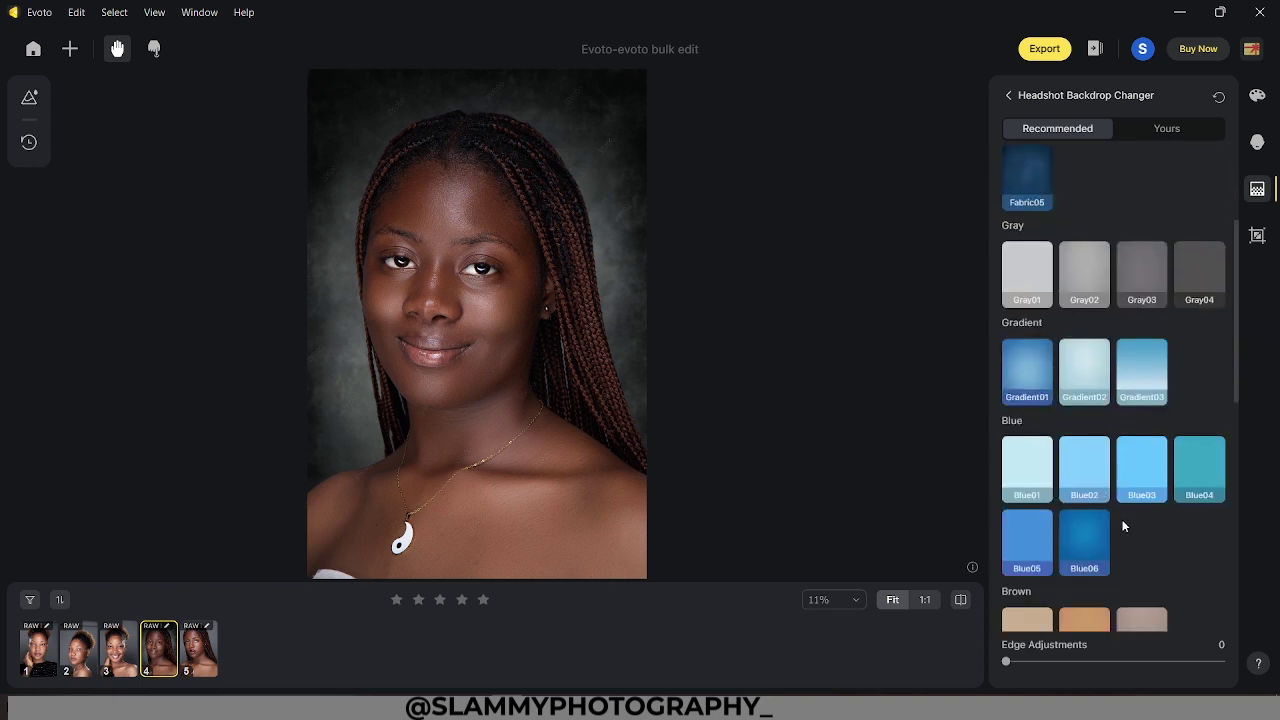
{"action": "left_click", "coordinate": [1133, 474]}
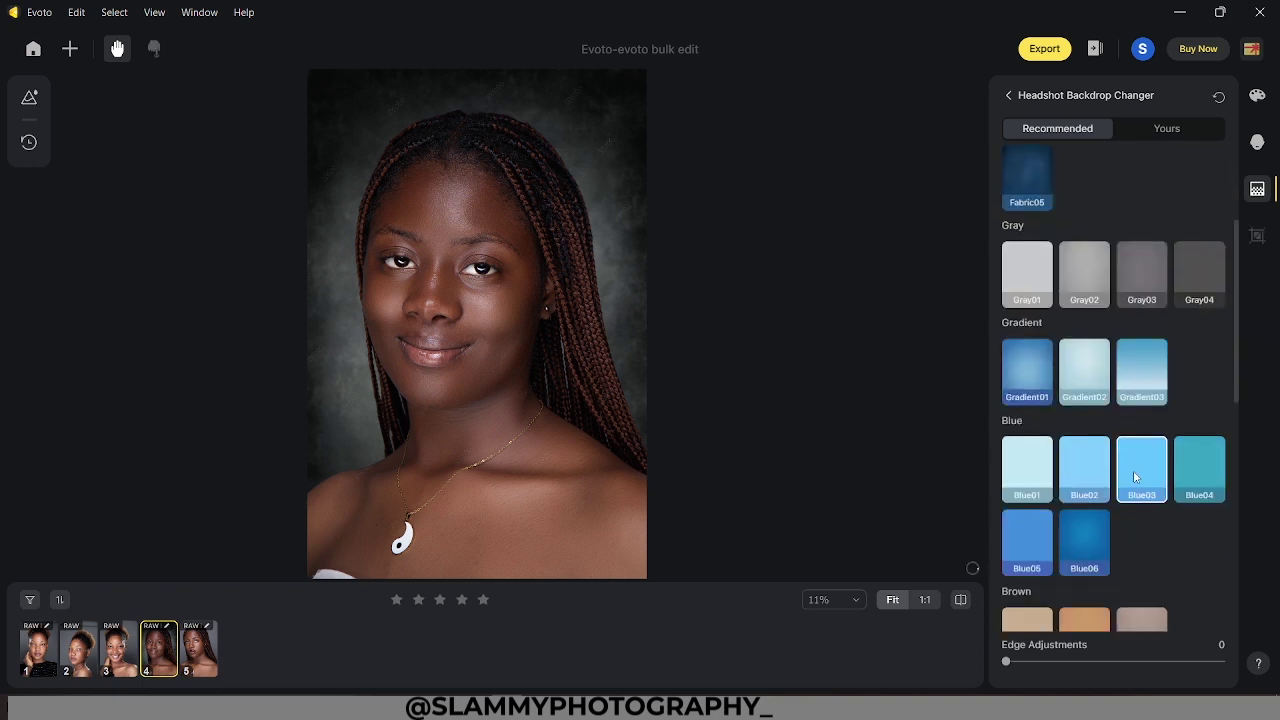
{"action": "left_click", "coordinate": [1129, 298]}
{"action": "left_click", "coordinate": [1199, 285]}
{"action": "scroll", "coordinate": [1075, 529], "scroll_direction": "down", "scroll_amount": 3}
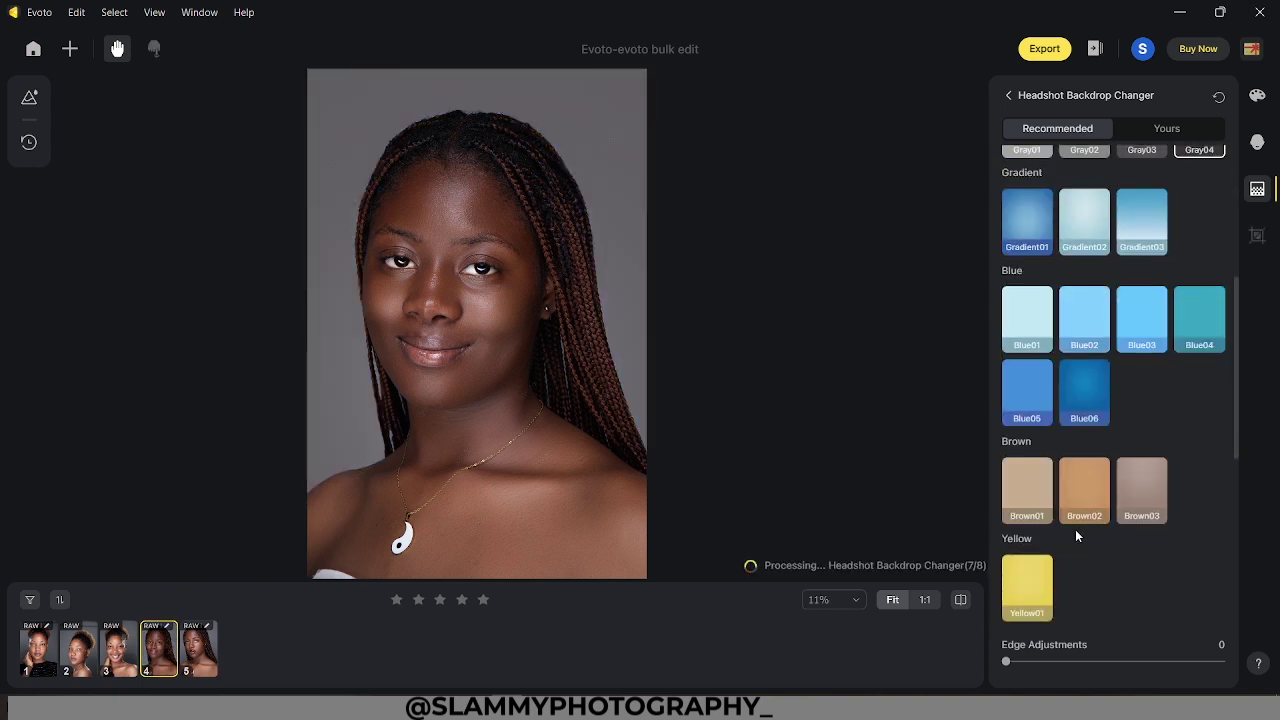
{"action": "scroll", "coordinate": [1076, 540], "scroll_direction": "down", "scroll_amount": 6}
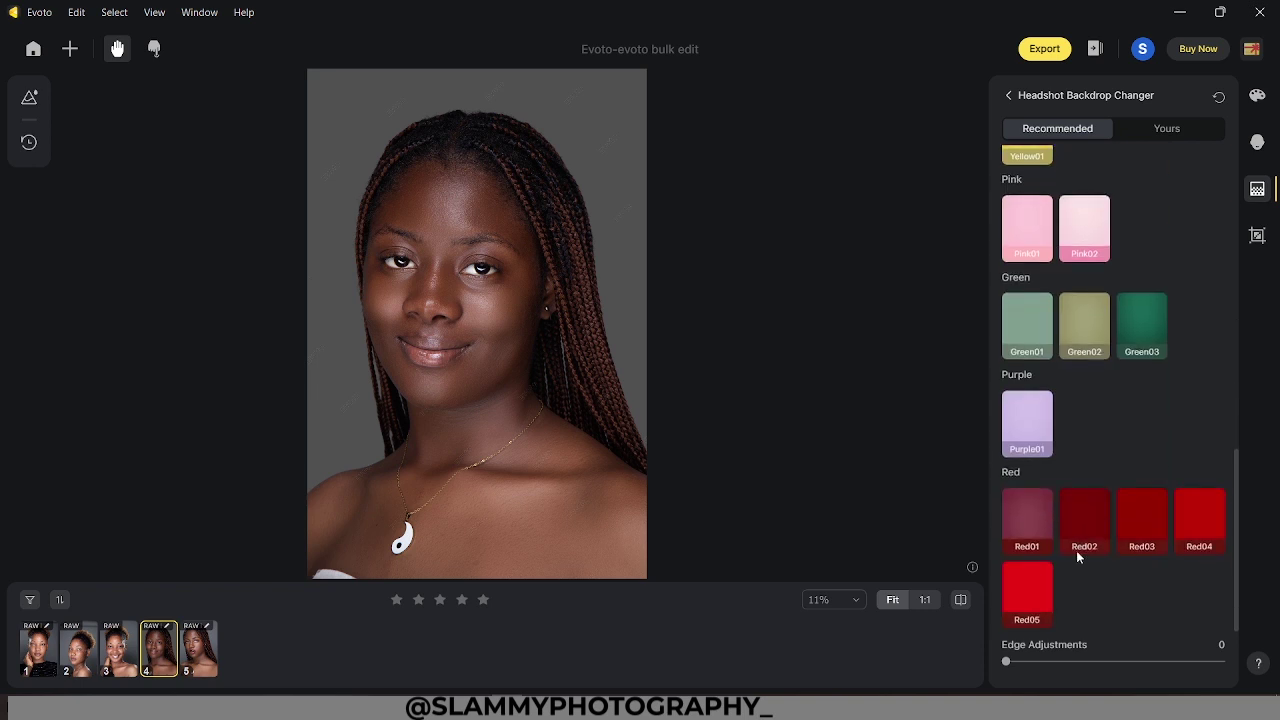
{"action": "scroll", "coordinate": [1077, 550], "scroll_direction": "up", "scroll_amount": 6}
{"action": "scroll", "coordinate": [1078, 550], "scroll_direction": "up", "scroll_amount": 5}
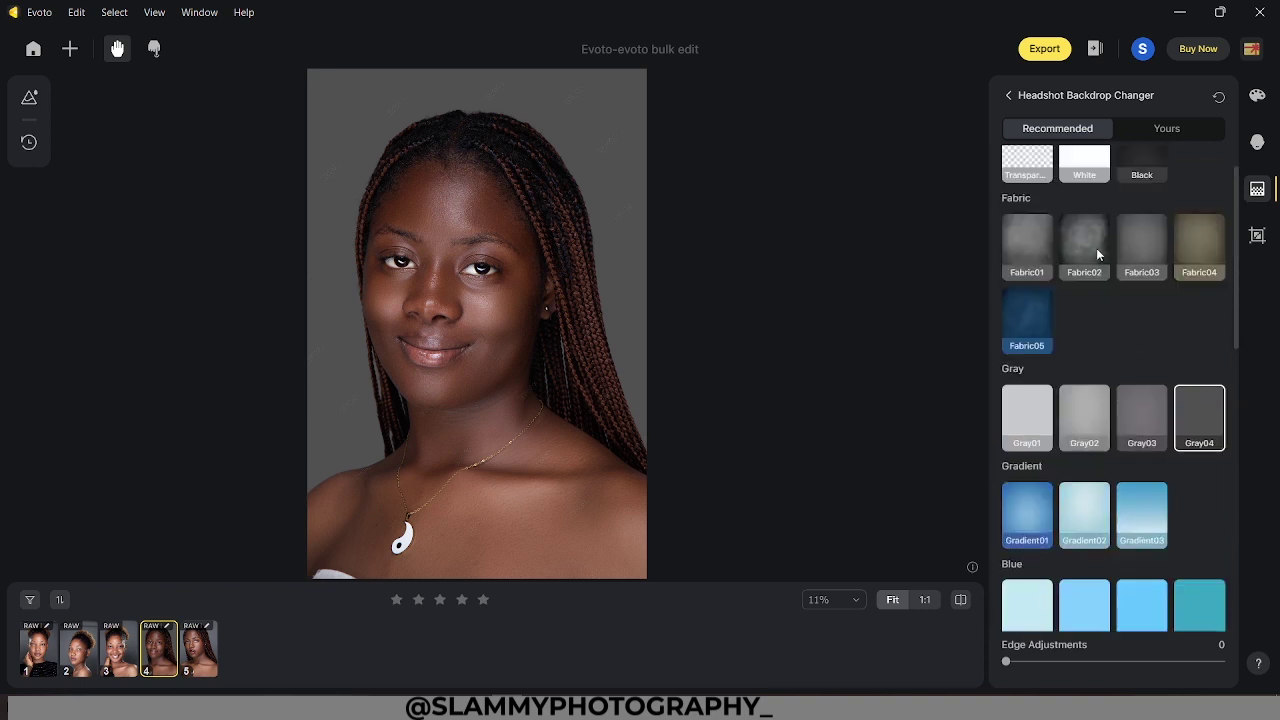
{"action": "left_click", "coordinate": [1096, 255]}
{"action": "scroll", "coordinate": [1097, 452], "scroll_direction": "up", "scroll_amount": 1}
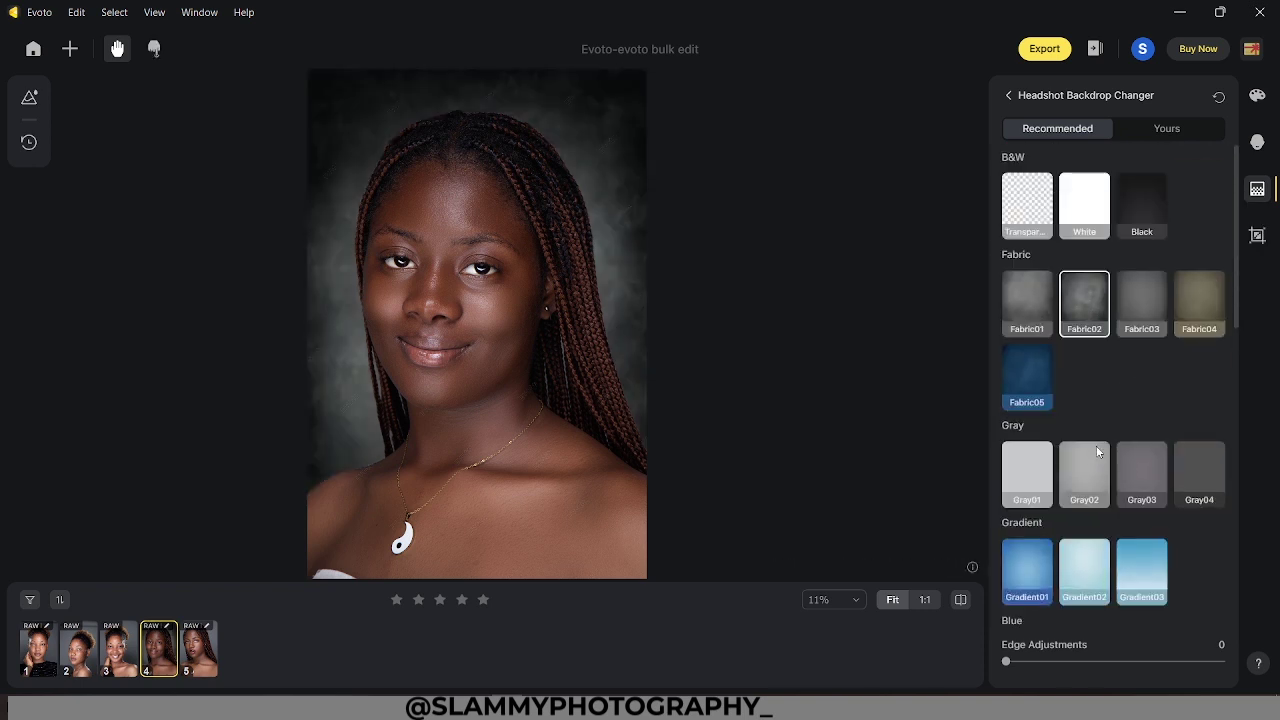
Import the image bgnew (13).jpg into your own headshot backdrops
{"action": "left_click", "coordinate": [1154, 131]}
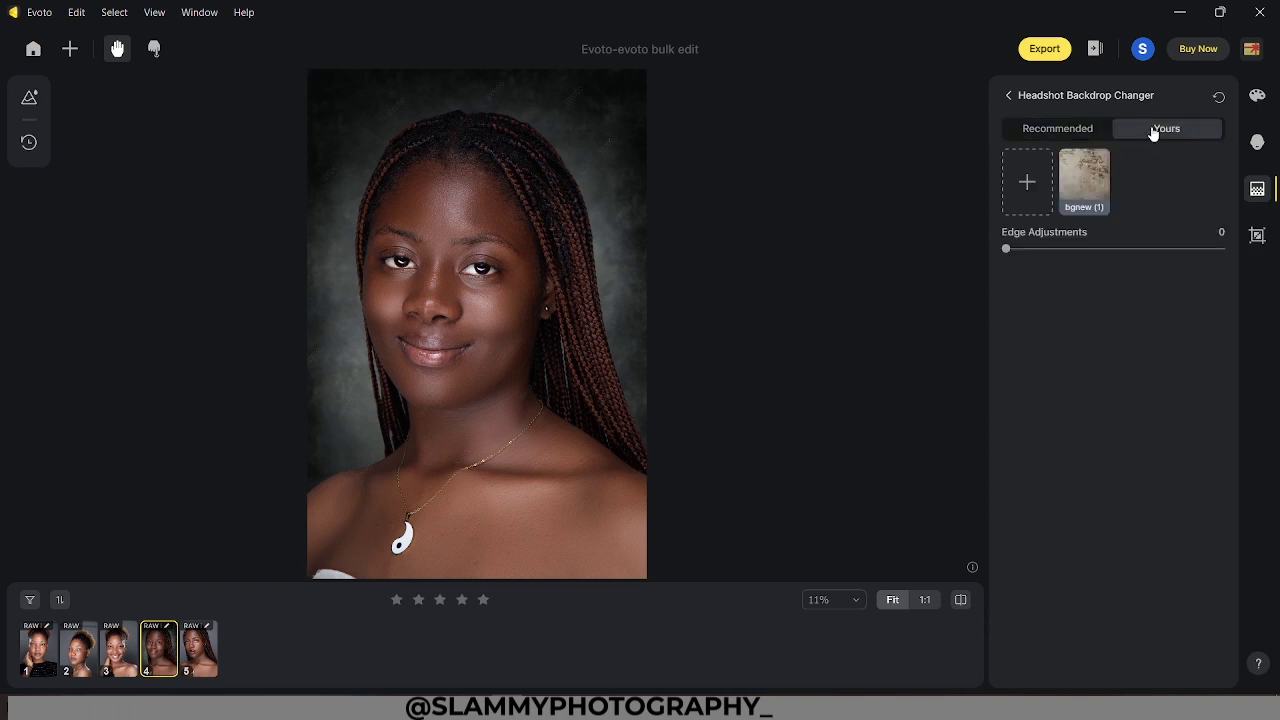
{"action": "left_click", "coordinate": [1027, 181]}
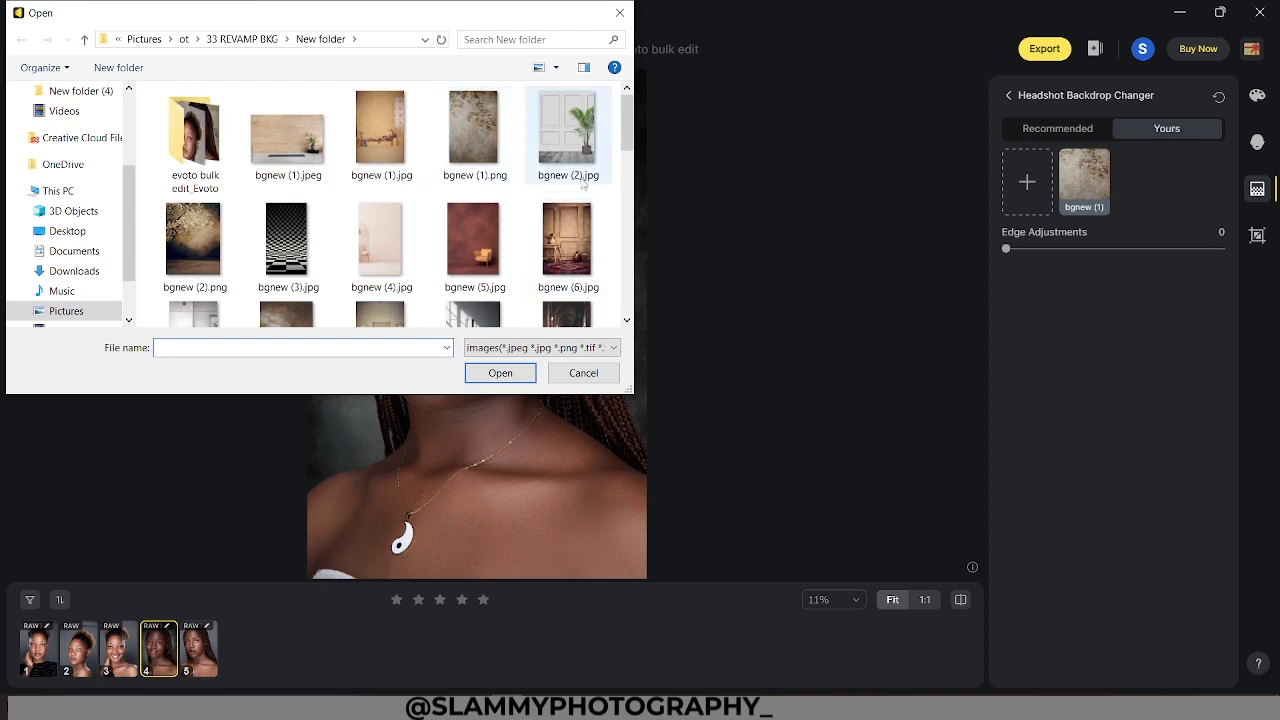
{"action": "scroll", "coordinate": [303, 238], "scroll_direction": "down", "scroll_amount": 3}
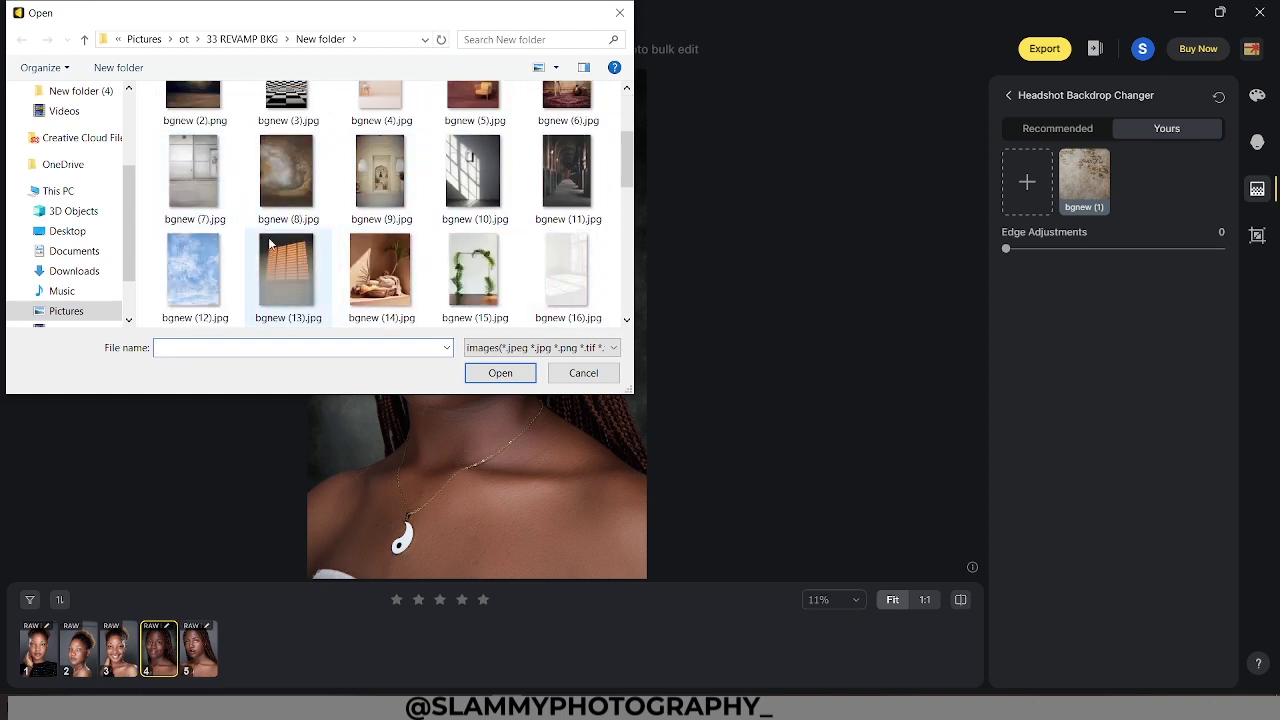
{"action": "left_click", "coordinate": [279, 271]}
{"action": "left_click", "coordinate": [500, 372]}
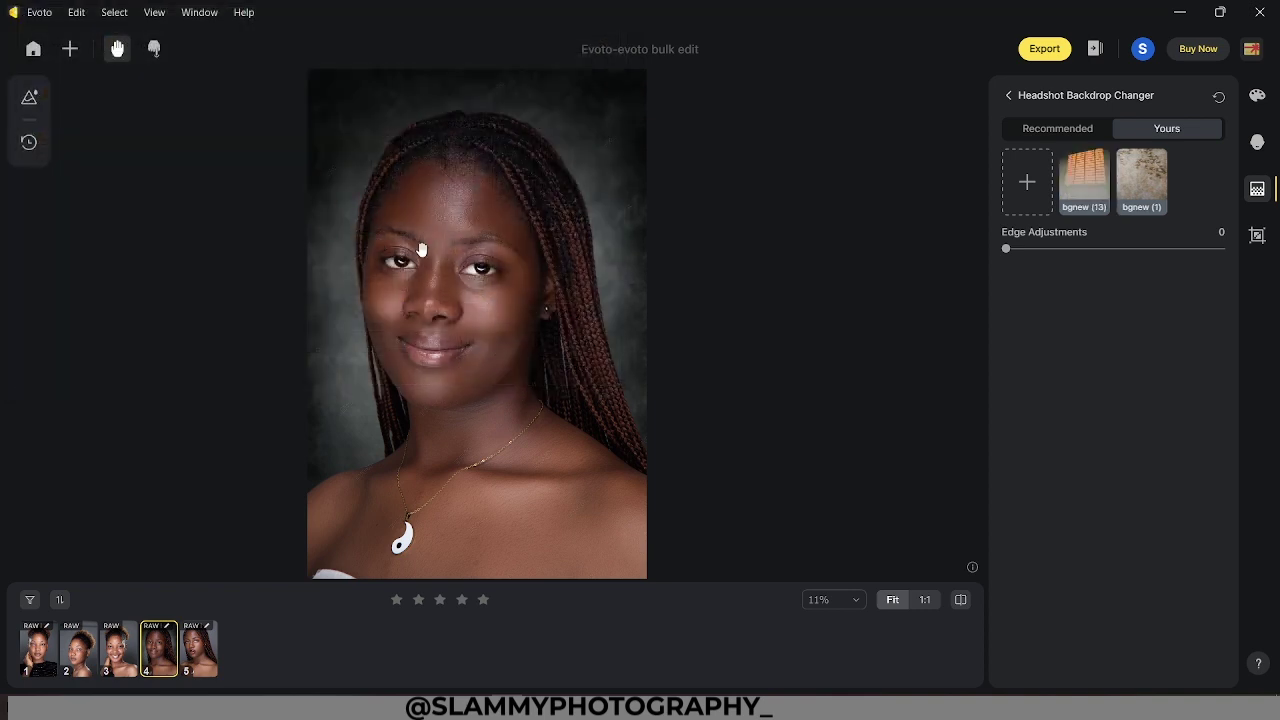
Try the bgnew (13) backdrop, replace it with bgnew (1), and set its Edge Adjustments to 31
{"action": "left_click", "coordinate": [1083, 180]}
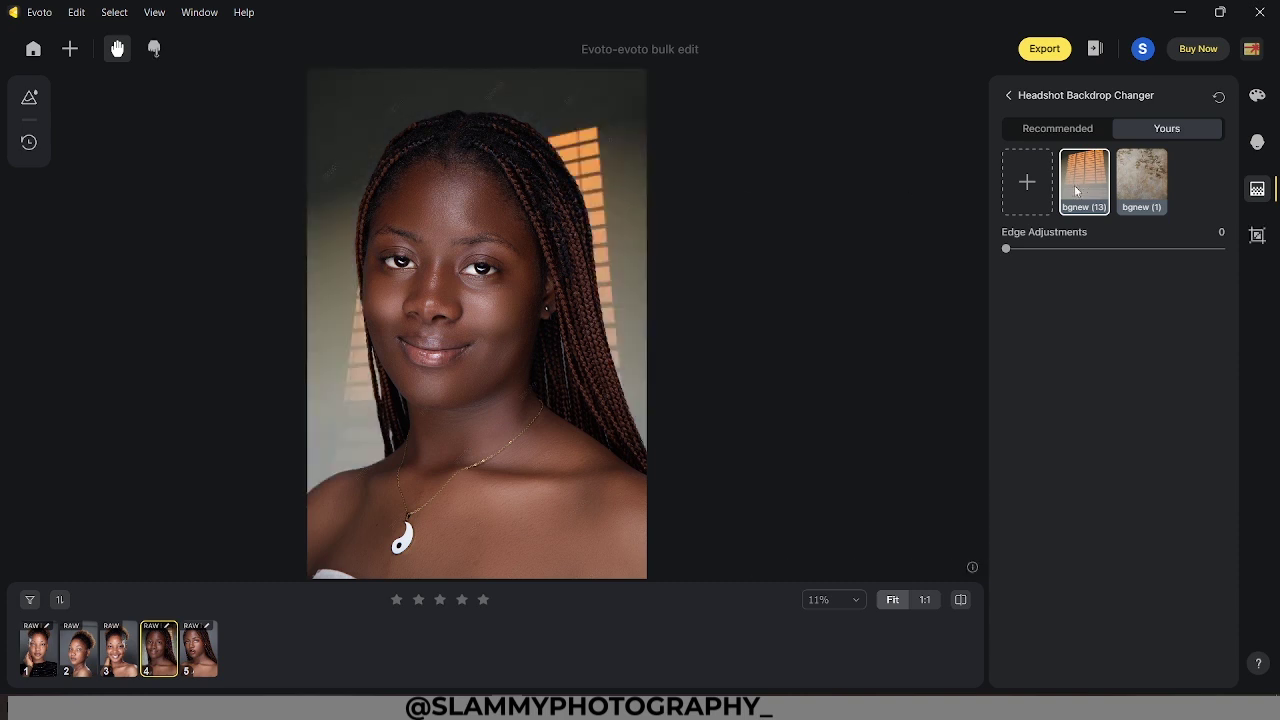
{"action": "left_click", "coordinate": [1158, 195]}
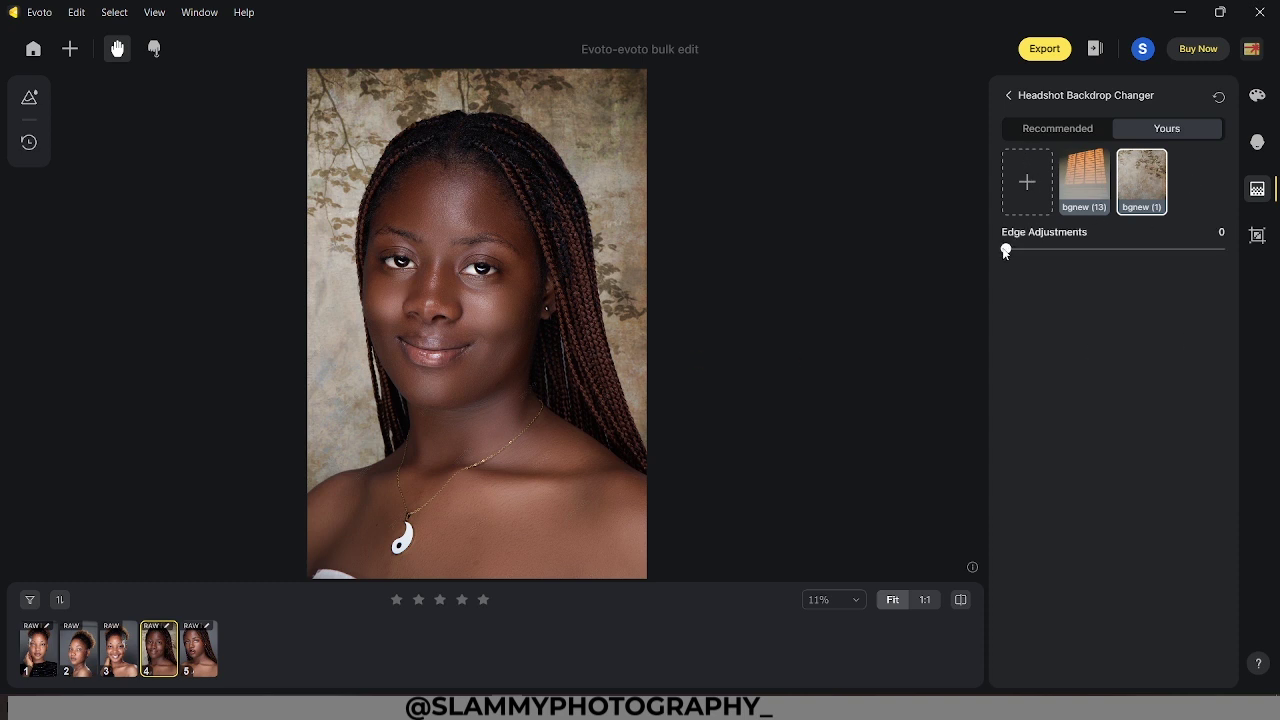
{"action": "left_click_drag", "start_coordinate": [1030, 250], "coordinate": [1070, 249]}
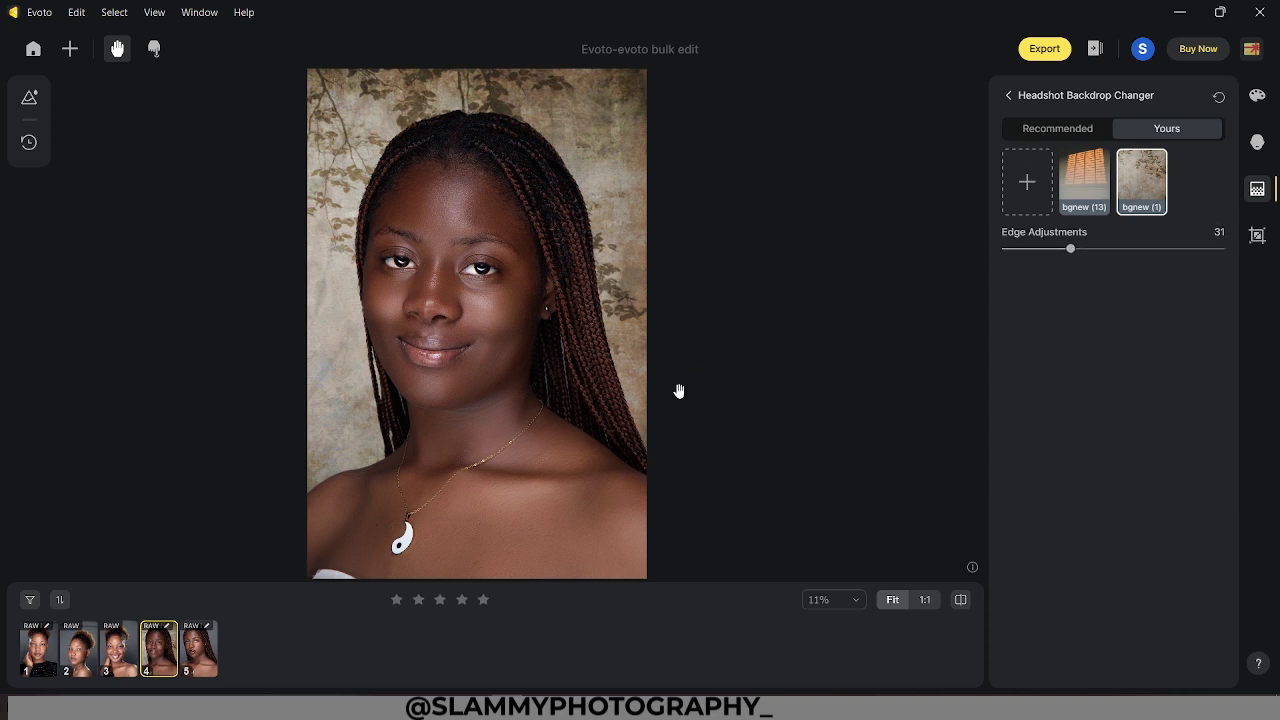
Check the hair edges against the new backdrop at 50% zoom, and reset Edge Adjustments to 0
{"action": "left_click", "coordinate": [839, 598]}
{"action": "left_click", "coordinate": [840, 426]}
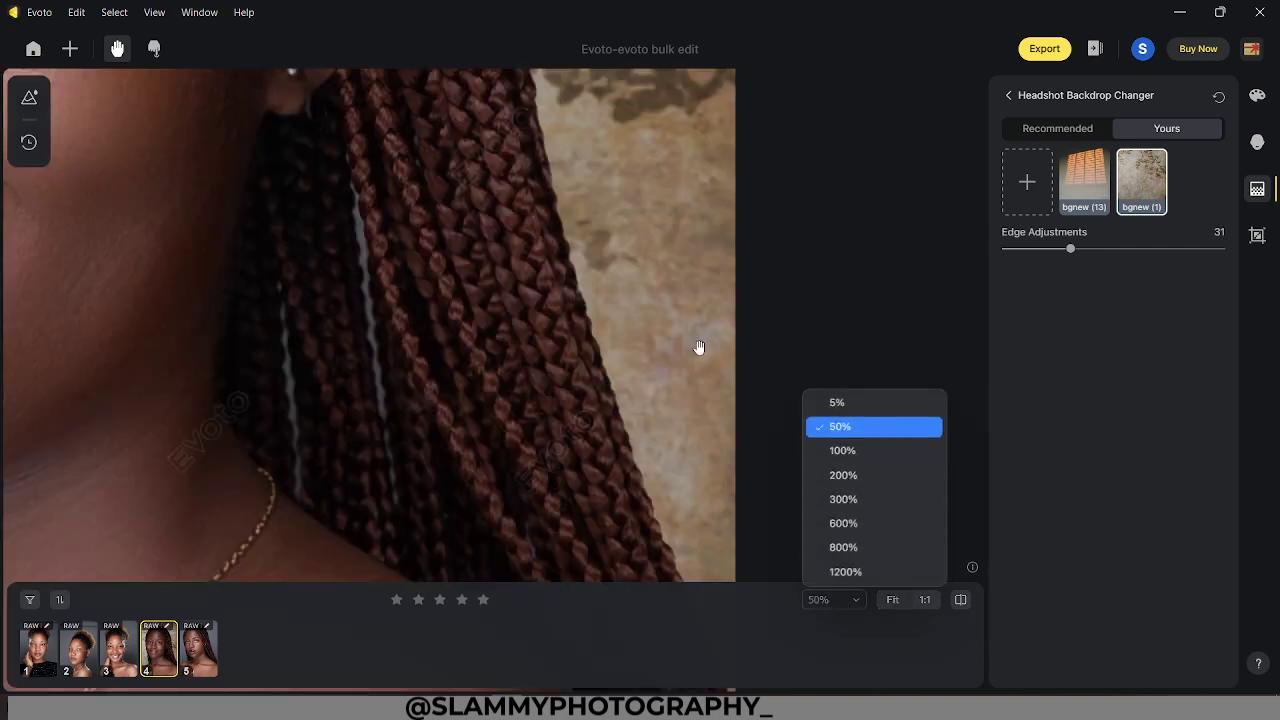
{"action": "scroll", "coordinate": [694, 346], "scroll_direction": "up", "scroll_amount": 12}
{"action": "scroll", "coordinate": [480, 423], "scroll_direction": "up", "scroll_amount": 2}
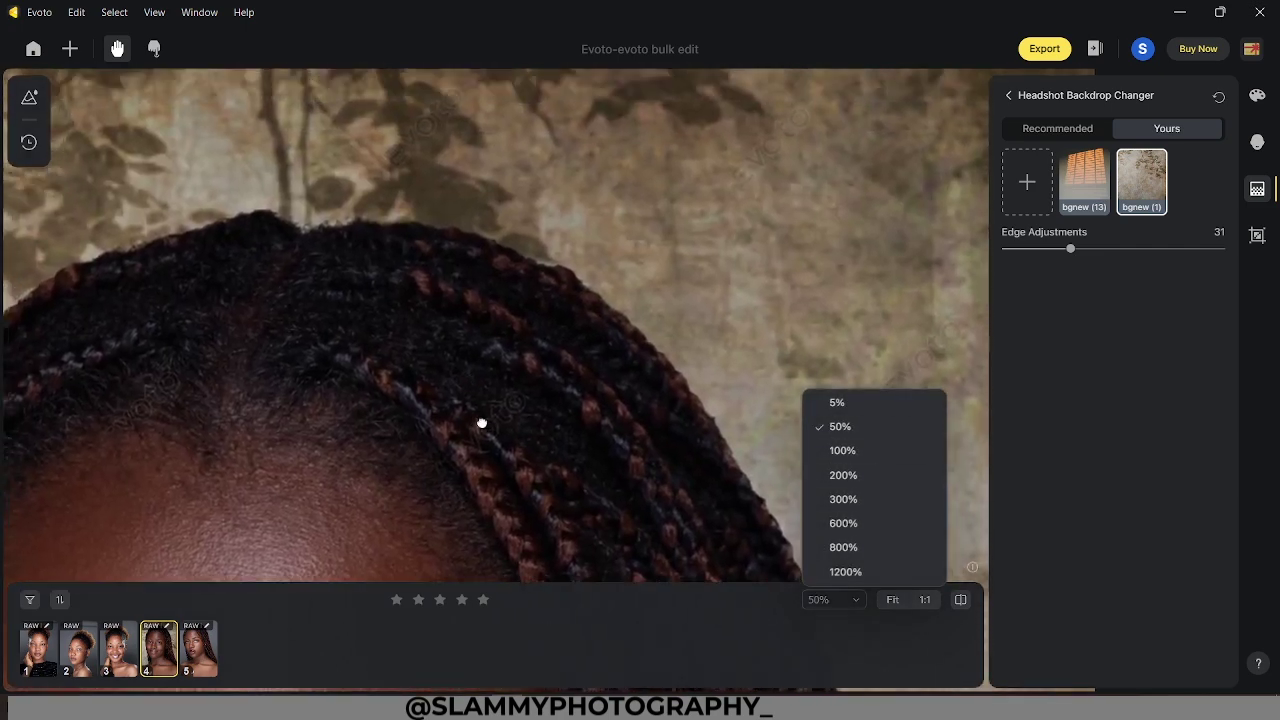
{"action": "left_click_drag", "start_coordinate": [1070, 249], "coordinate": [977, 260]}
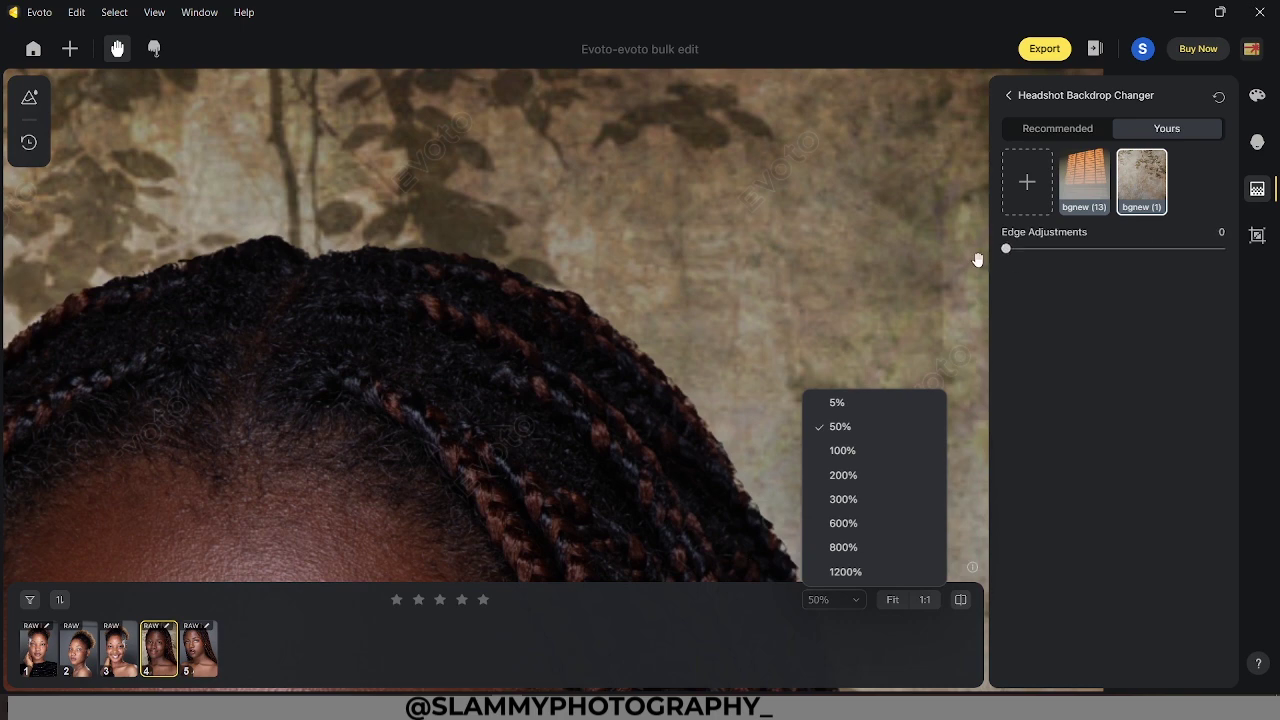
{"action": "scroll", "coordinate": [414, 211], "scroll_direction": "down", "scroll_amount": 5}
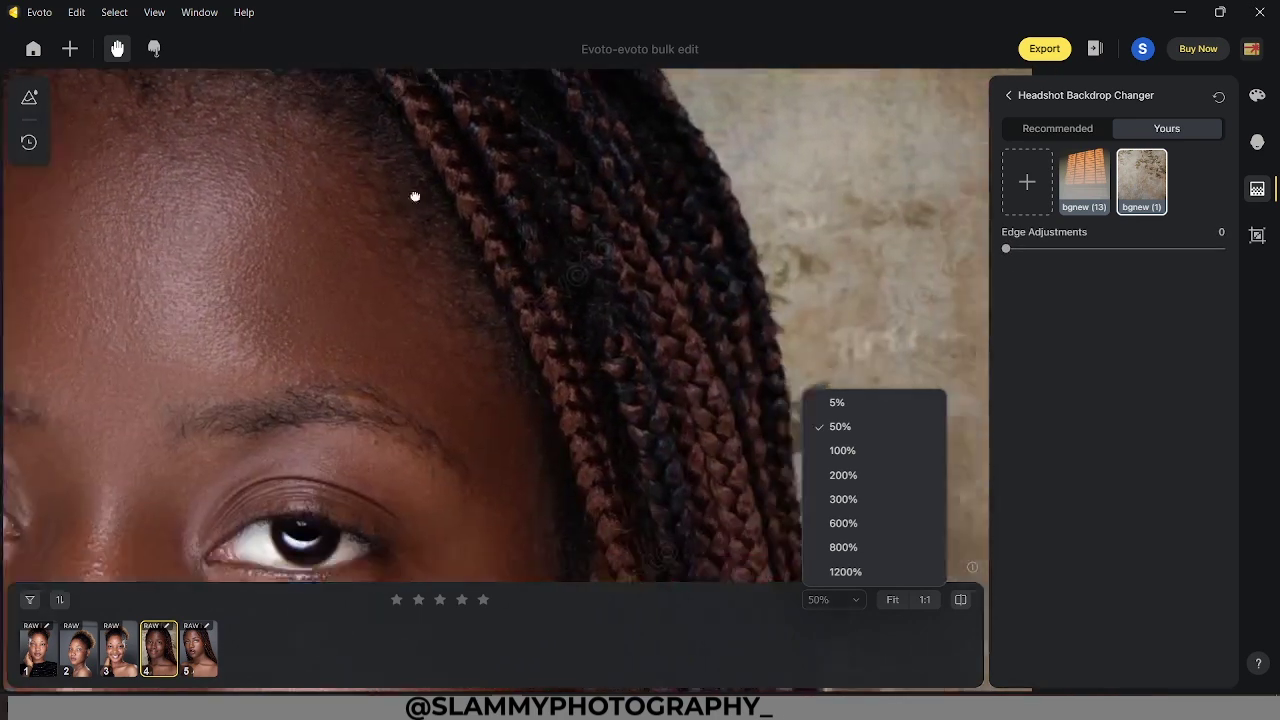
{"action": "scroll", "coordinate": [623, 371], "scroll_direction": "up", "scroll_amount": 4}
{"action": "left_click_drag", "start_coordinate": [522, 328], "coordinate": [486, 374]}
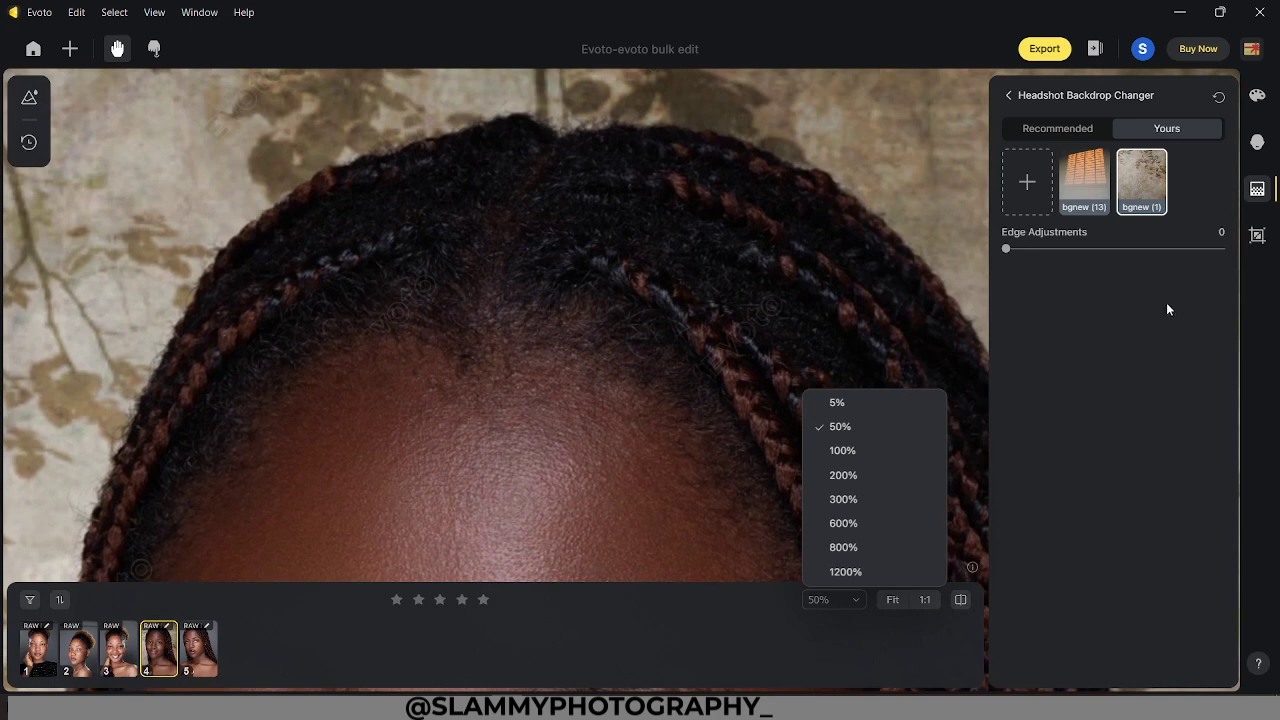
{"action": "left_click", "coordinate": [893, 599]}
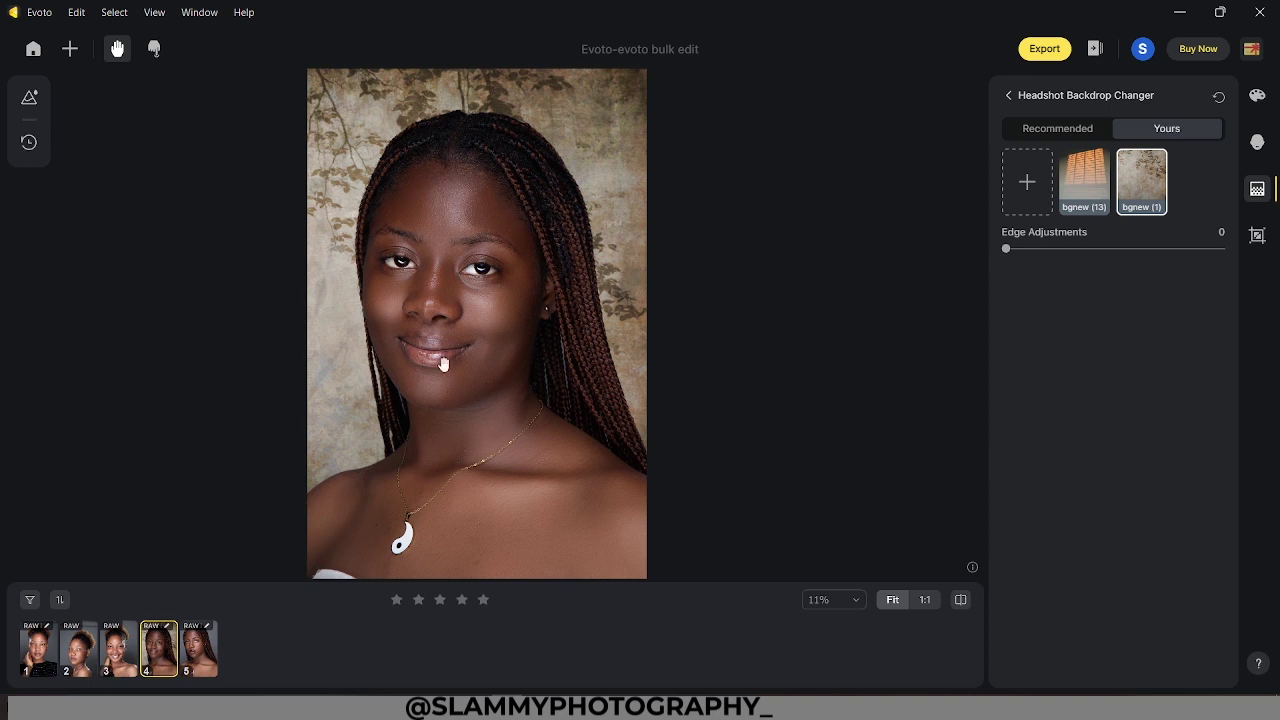
Return to the portrait retouching settings, review photos 3, 2 and 1, and reopen photo 4
{"action": "left_click", "coordinate": [1258, 142]}
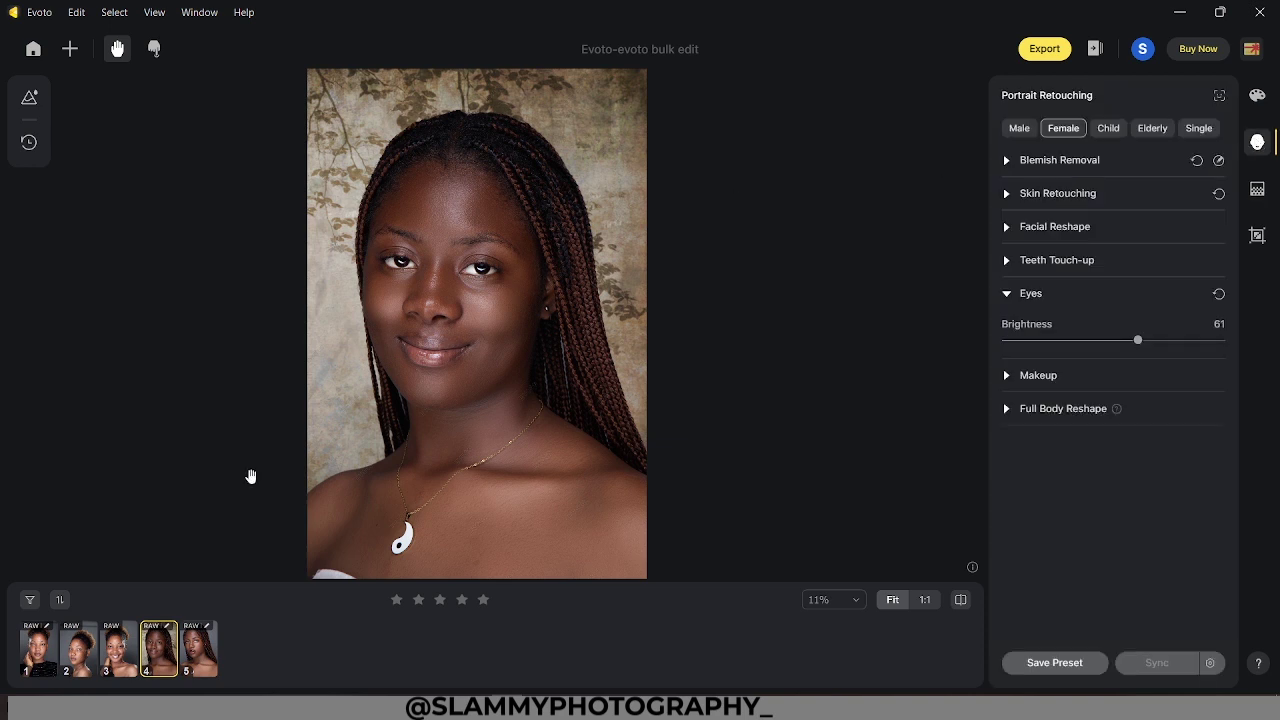
{"action": "left_click", "coordinate": [113, 657]}
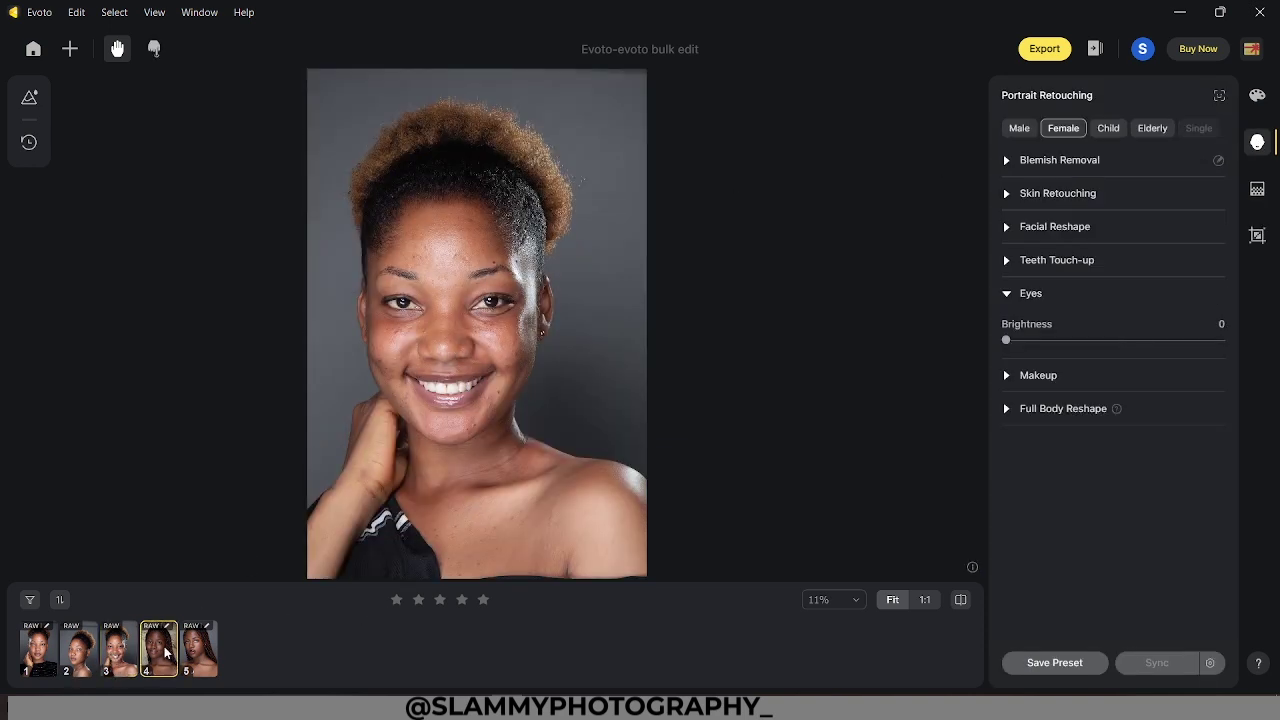
{"action": "left_click", "coordinate": [163, 652]}
{"action": "left_click", "coordinate": [111, 657]}
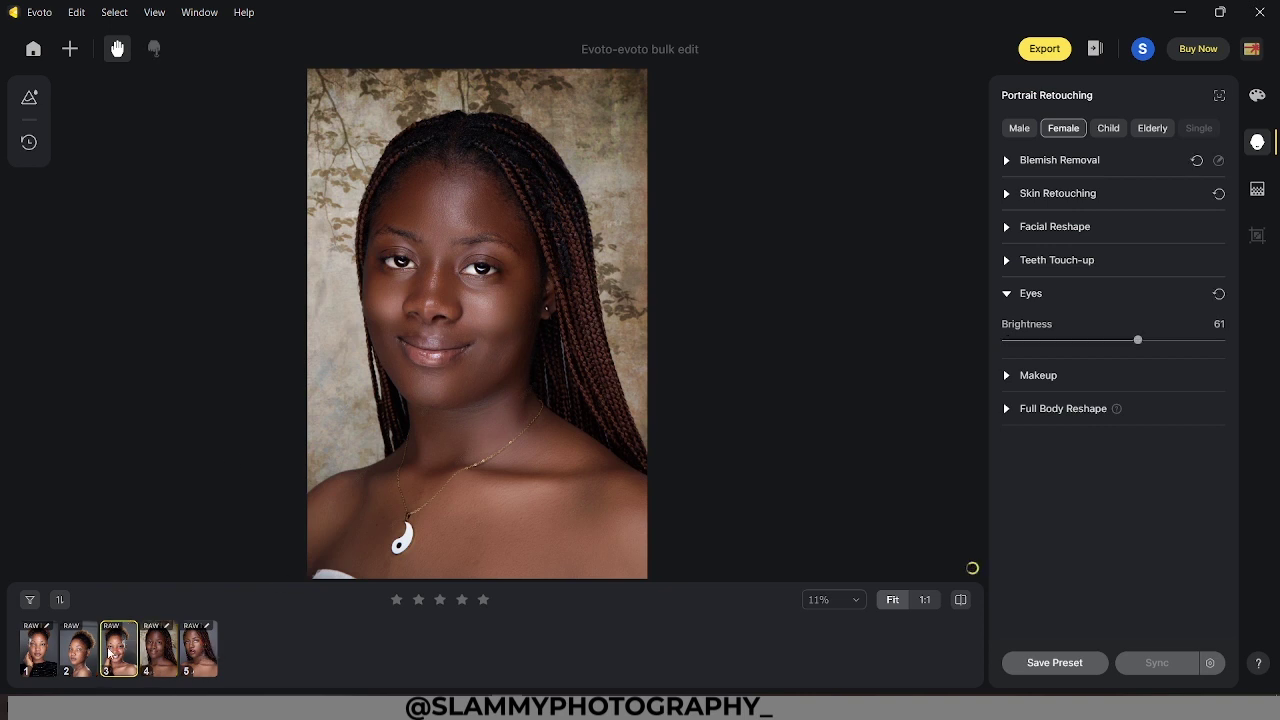
{"action": "left_click", "coordinate": [83, 662]}
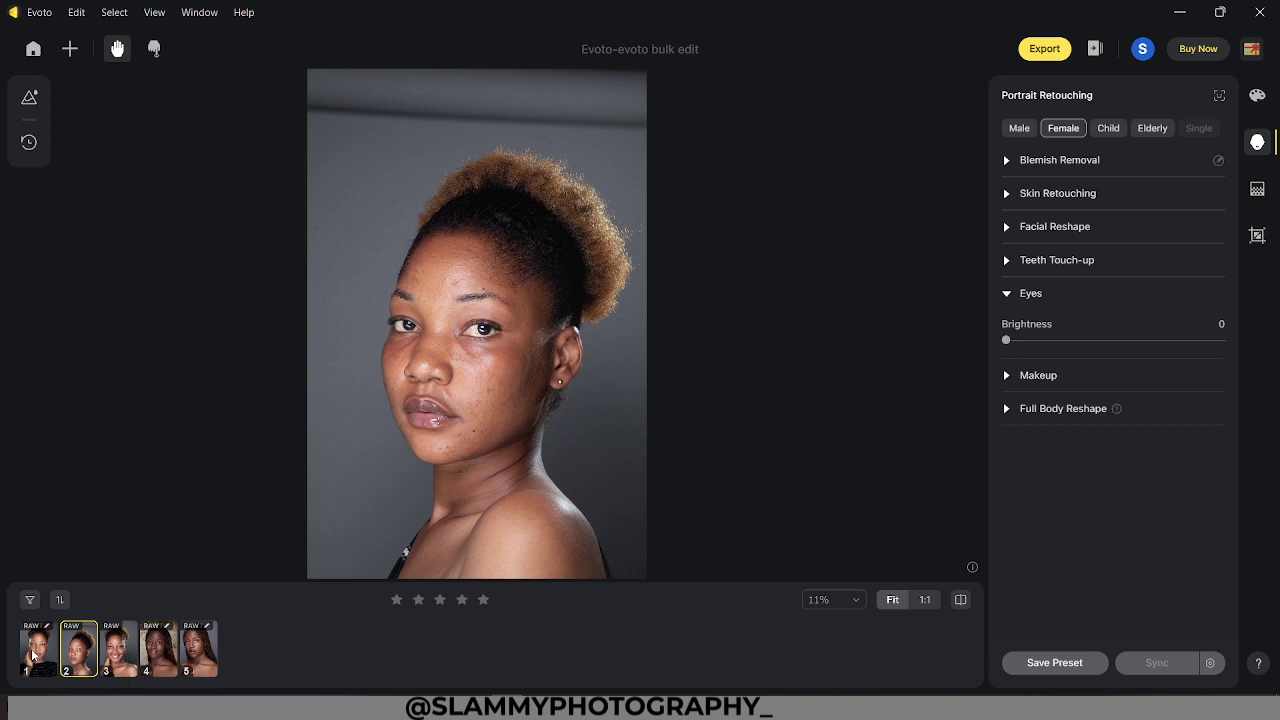
{"action": "left_click", "coordinate": [33, 655]}
{"action": "left_click", "coordinate": [155, 660]}
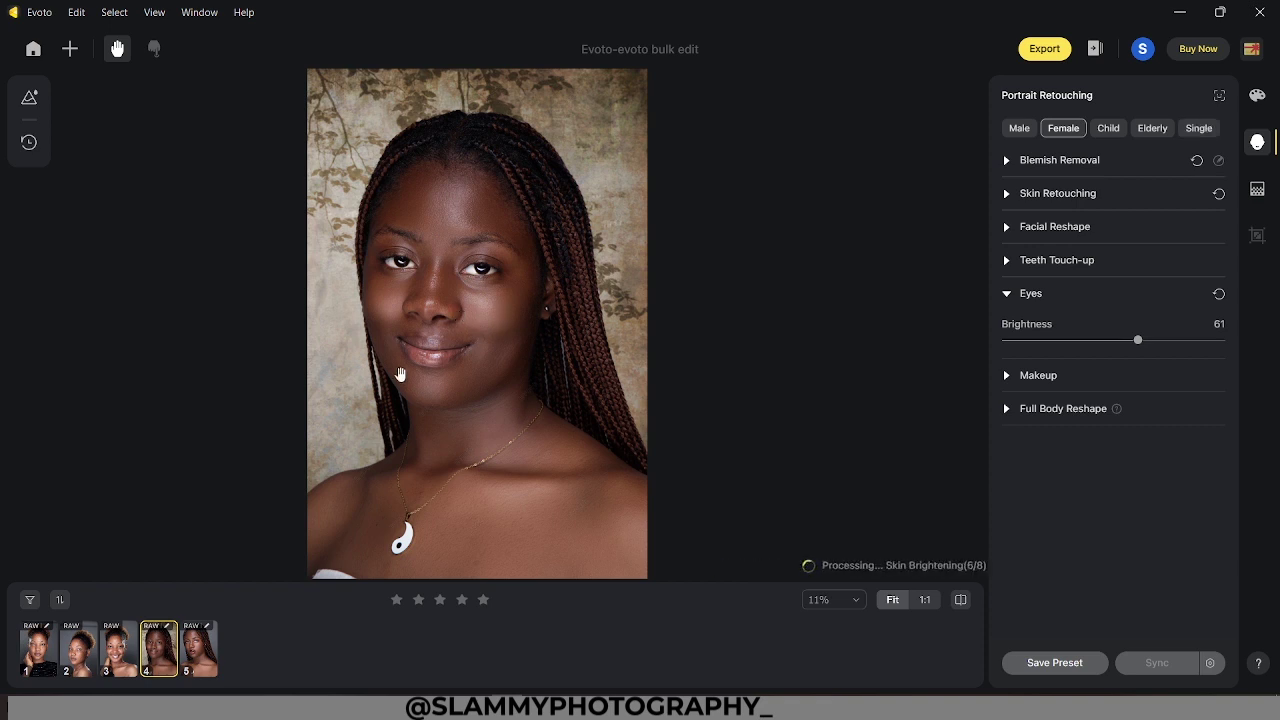
Add photos 3 and 2 to the selection alongside photo 4 and open the sync settings
{"action": "left_click", "coordinate": [113, 660], "text": "ctrl"}
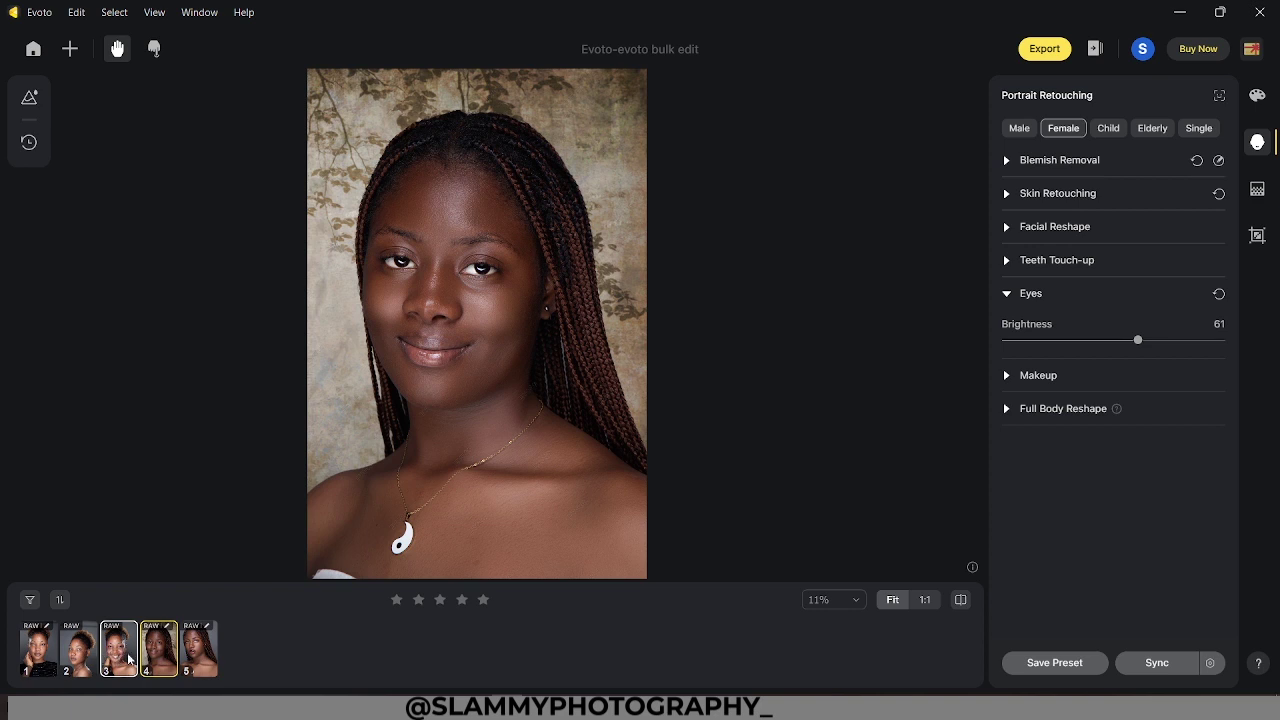
{"action": "left_click", "coordinate": [82, 655], "text": "ctrl"}
{"action": "left_click", "coordinate": [1211, 664]}
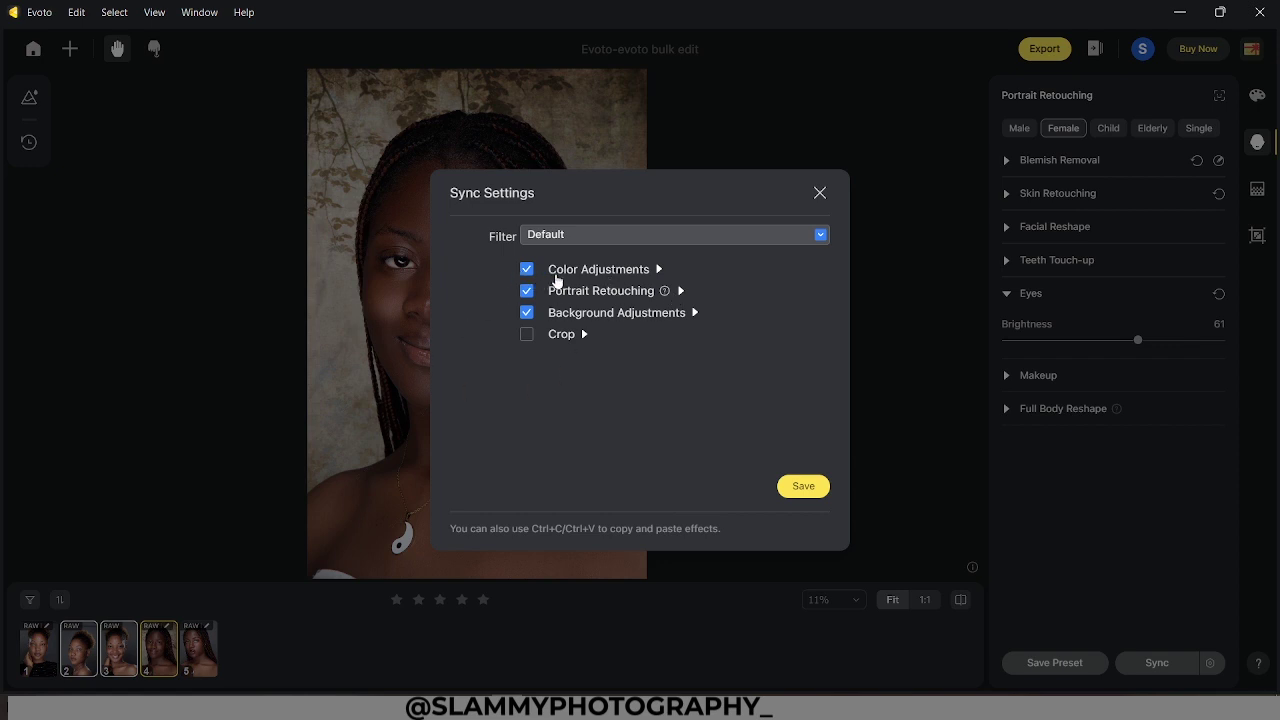
Try switching the Portrait Retouching, Background Adjustments and Color Adjustments categories in the sync settings
{"action": "left_click", "coordinate": [526, 291]}
{"action": "left_click", "coordinate": [526, 312]}
{"action": "left_click", "coordinate": [526, 269]}
{"action": "left_click", "coordinate": [527, 270]}
{"action": "left_click", "coordinate": [528, 313]}
Try the Default, Adjusted and Select all filters in the sync settings, and return to Default
{"action": "left_click", "coordinate": [550, 236]}
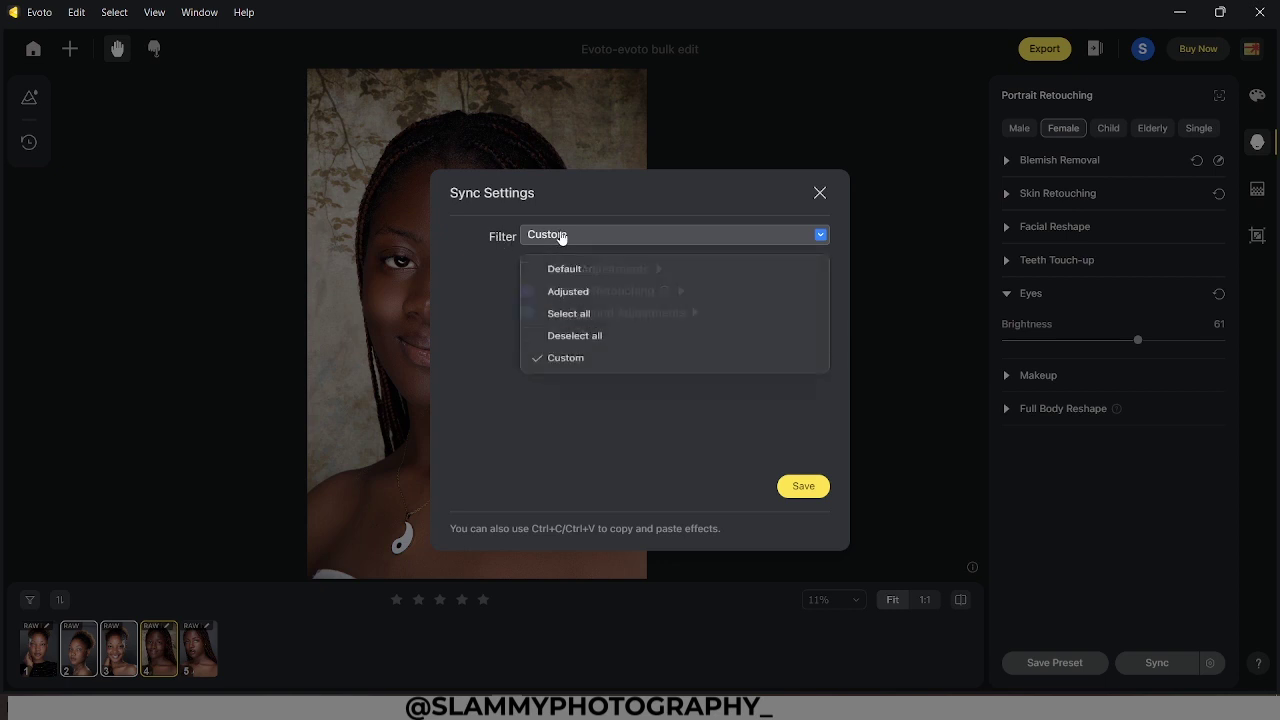
{"action": "left_click", "coordinate": [584, 277]}
{"action": "left_click", "coordinate": [573, 240]}
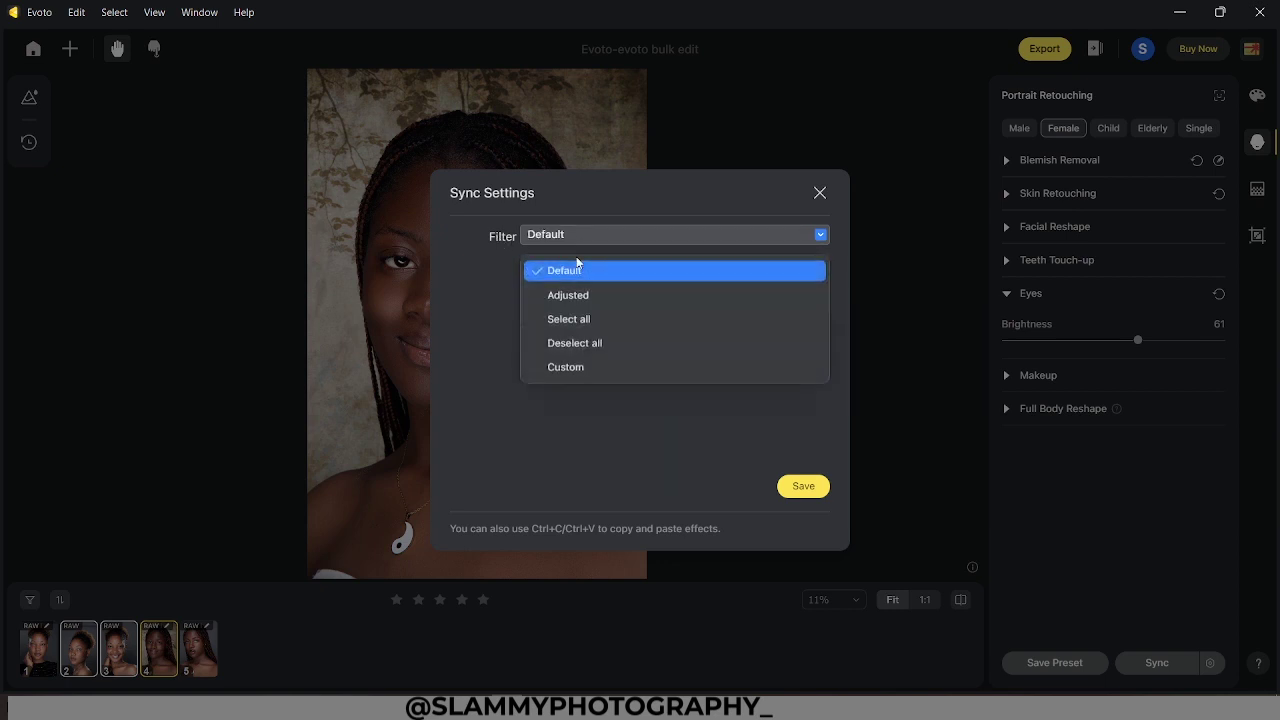
{"action": "left_click", "coordinate": [580, 292]}
{"action": "left_click", "coordinate": [570, 248]}
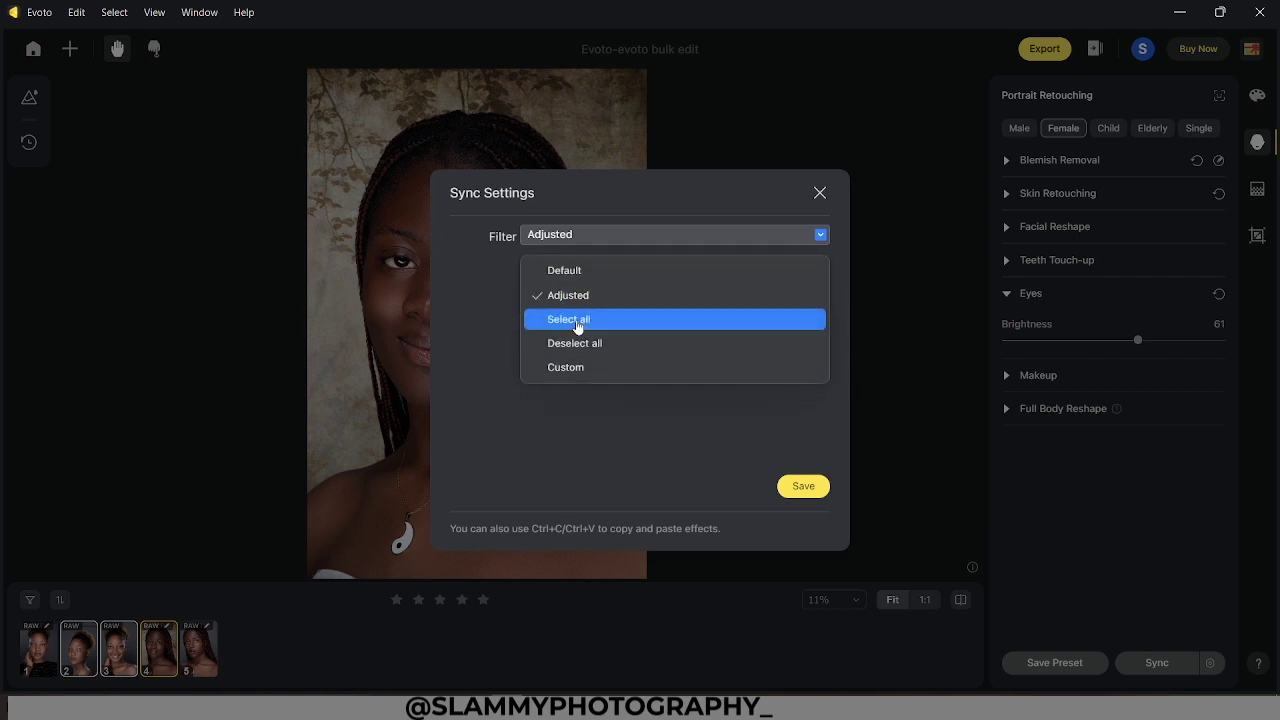
{"action": "left_click", "coordinate": [576, 310]}
{"action": "left_click", "coordinate": [576, 240]}
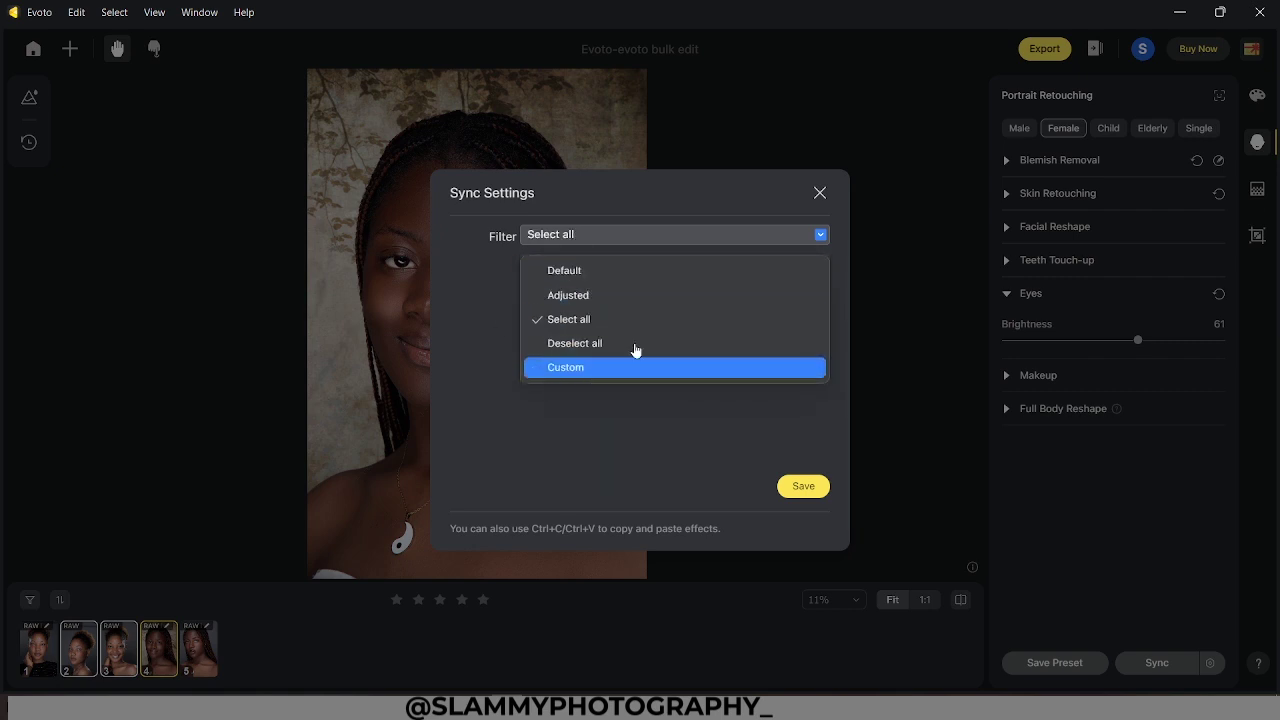
{"action": "left_click", "coordinate": [582, 272]}
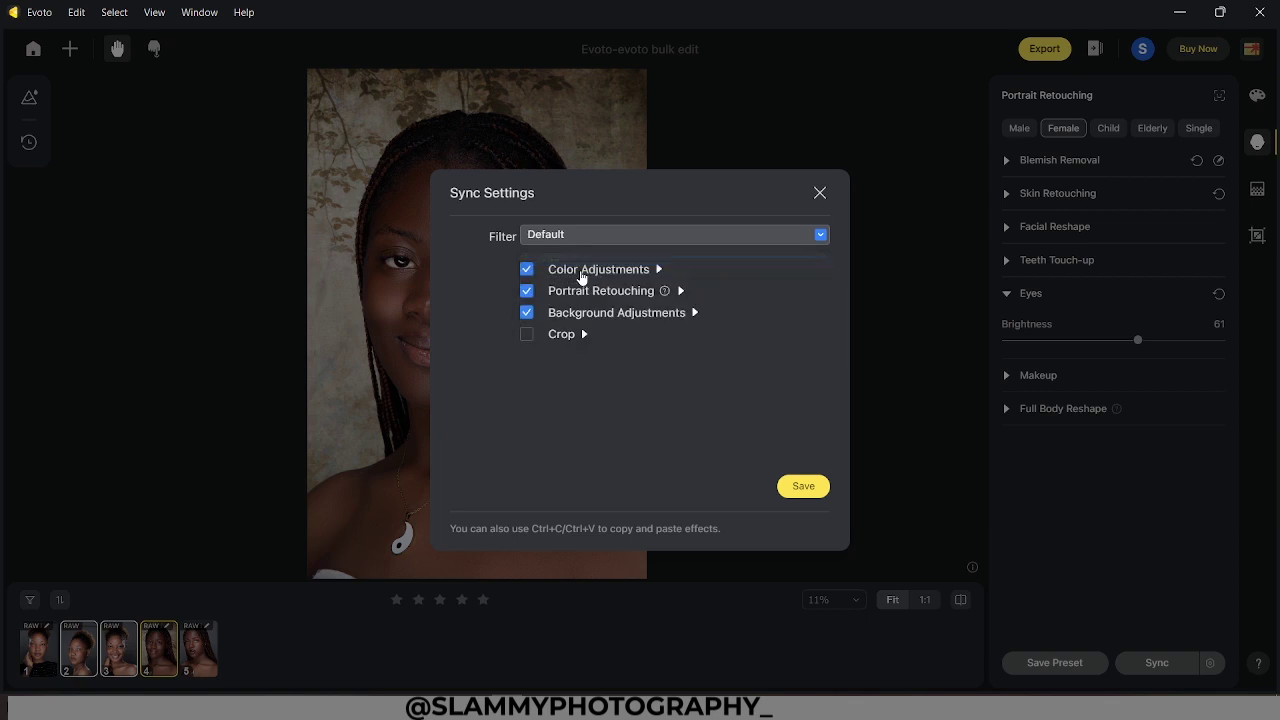
Exclude Background Adjustments and Color Adjustments from the sync settings, and sync photo 4's retouching to photos 2 and 3
{"action": "left_click", "coordinate": [527, 313]}
{"action": "left_click", "coordinate": [526, 270]}
{"action": "left_click", "coordinate": [791, 488]}
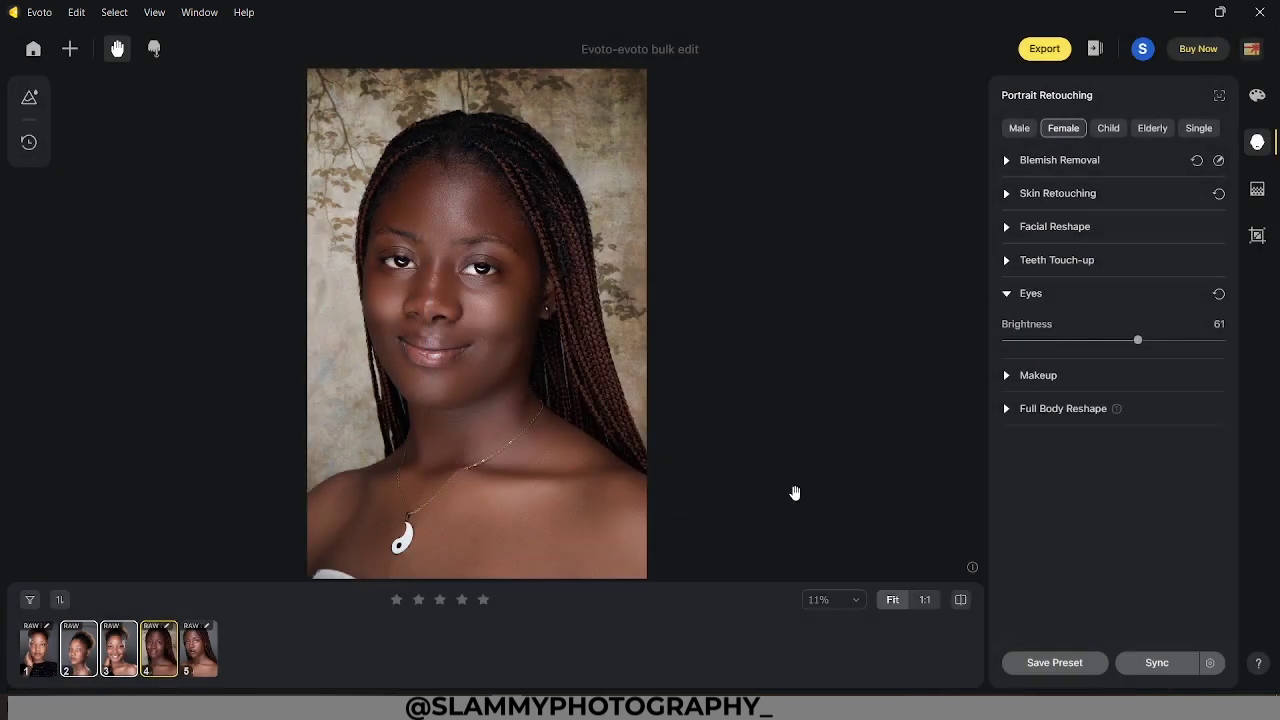
{"action": "left_click", "coordinate": [1143, 665]}
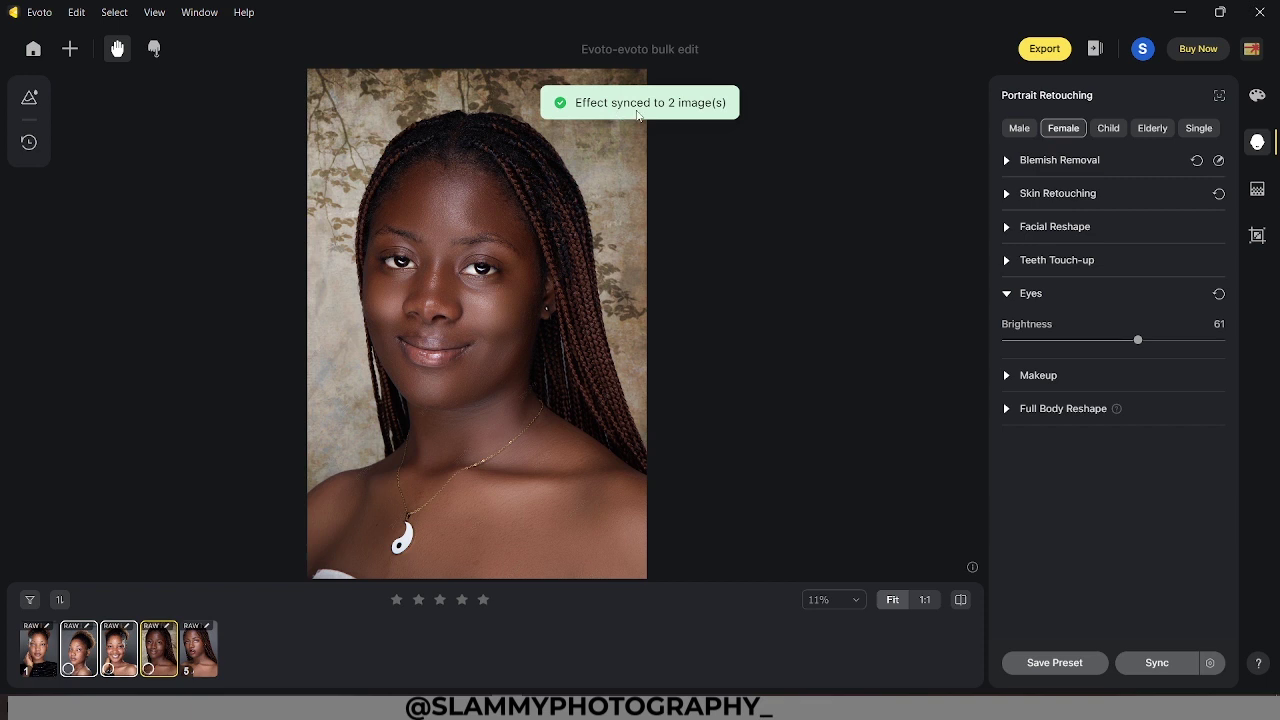
Review the synced retouching on photo 3 and compare it with photo 4
{"action": "left_click", "coordinate": [114, 658]}
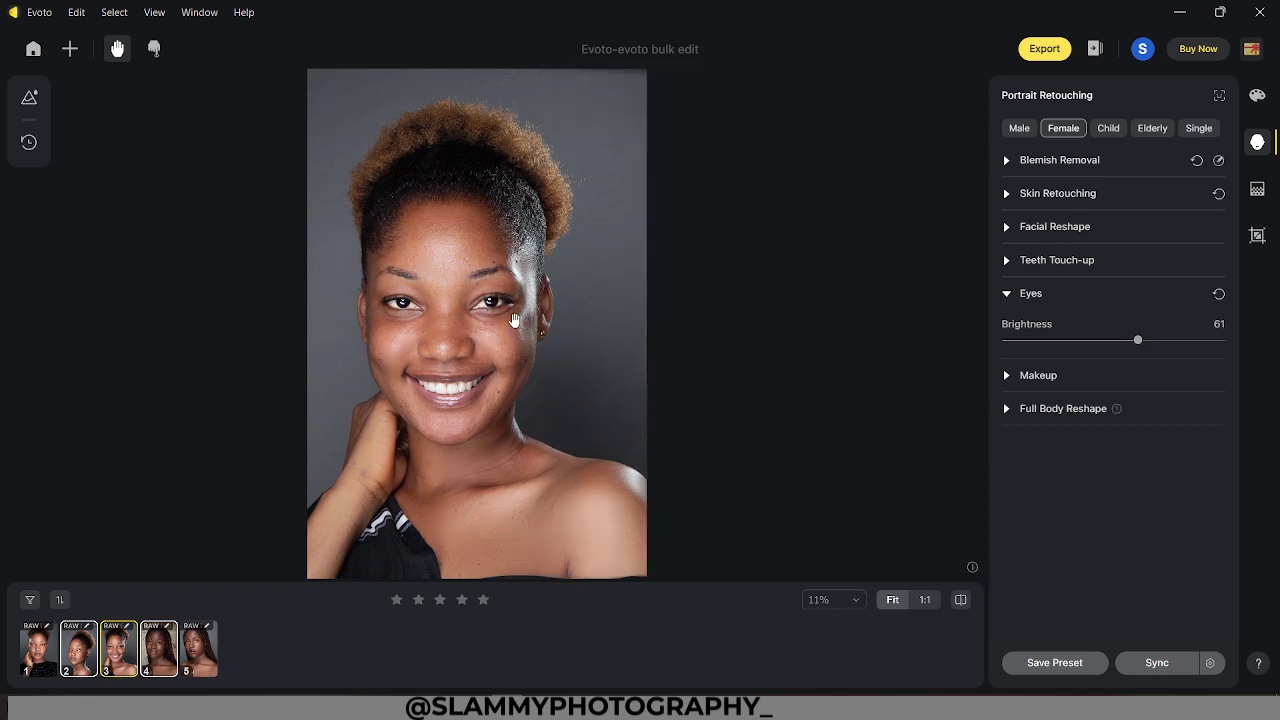
{"action": "left_click", "coordinate": [155, 652]}
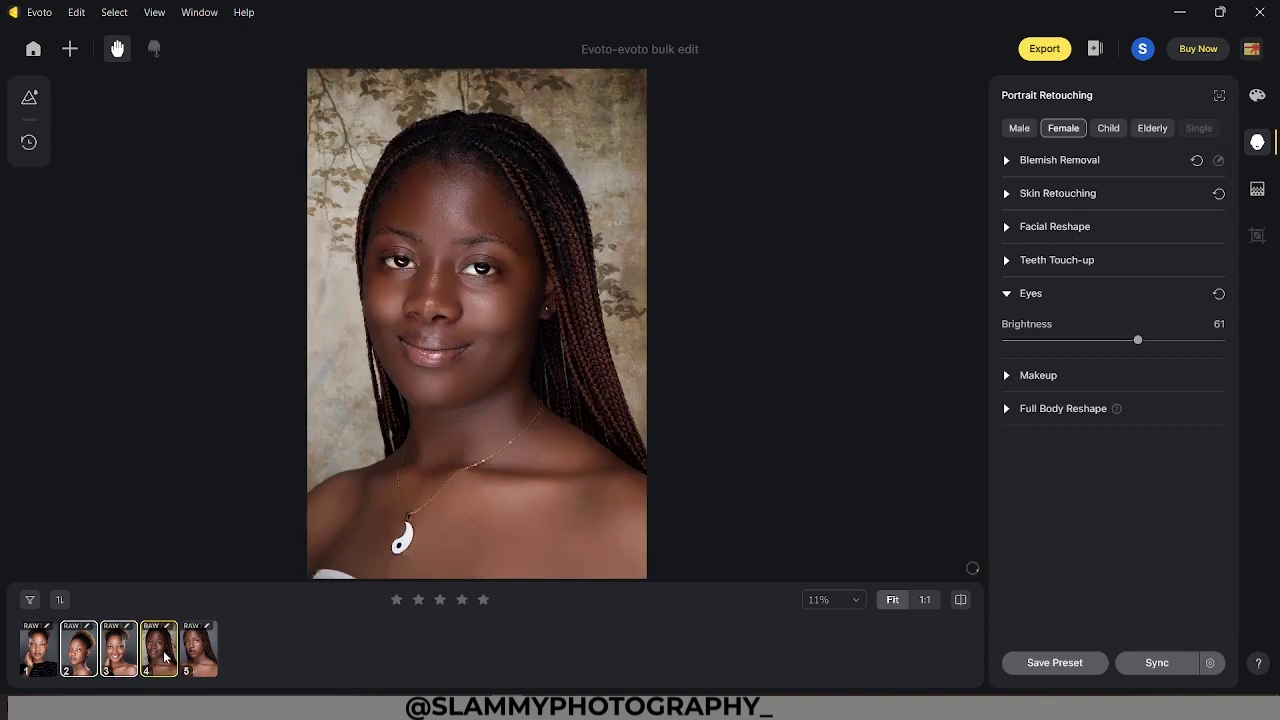
{"action": "left_click", "coordinate": [120, 658]}
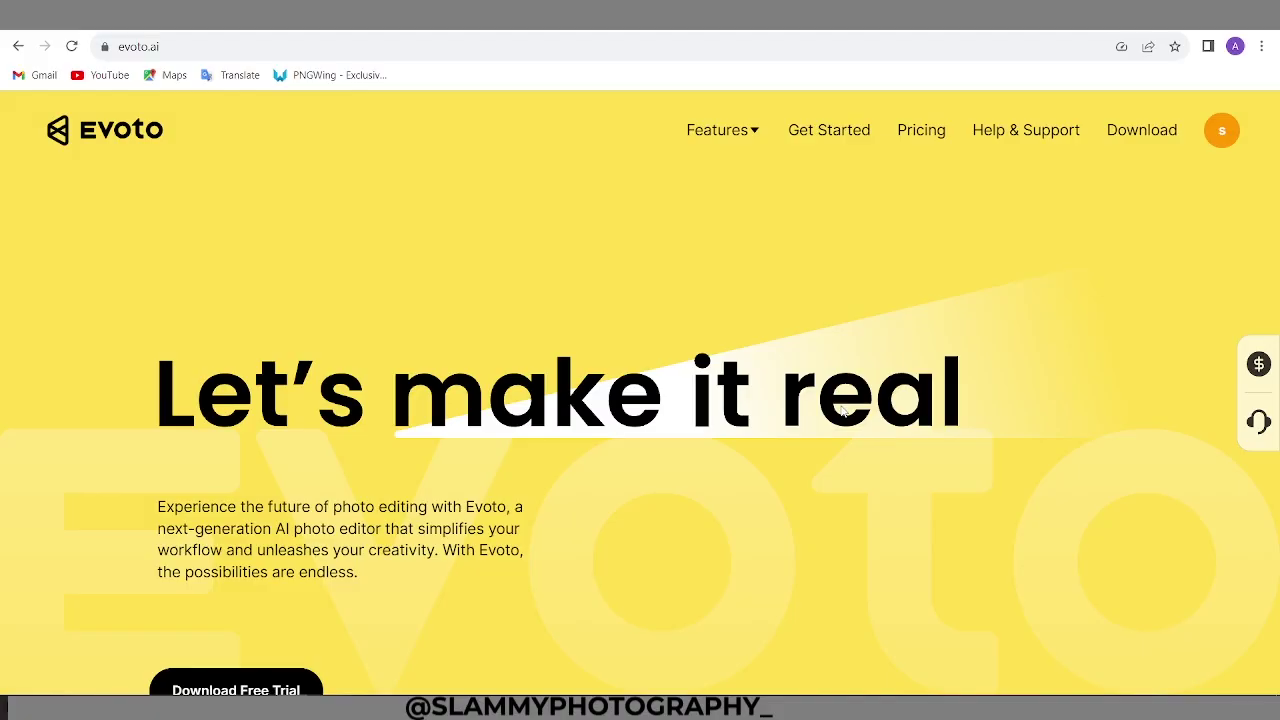
Switch to the Evoto website and examine its home page sections on workflow, portrait retouching, presets, batch processing and the free trial
{"action": "scroll", "coordinate": [842, 410], "scroll_direction": "down", "scroll_amount": 6}
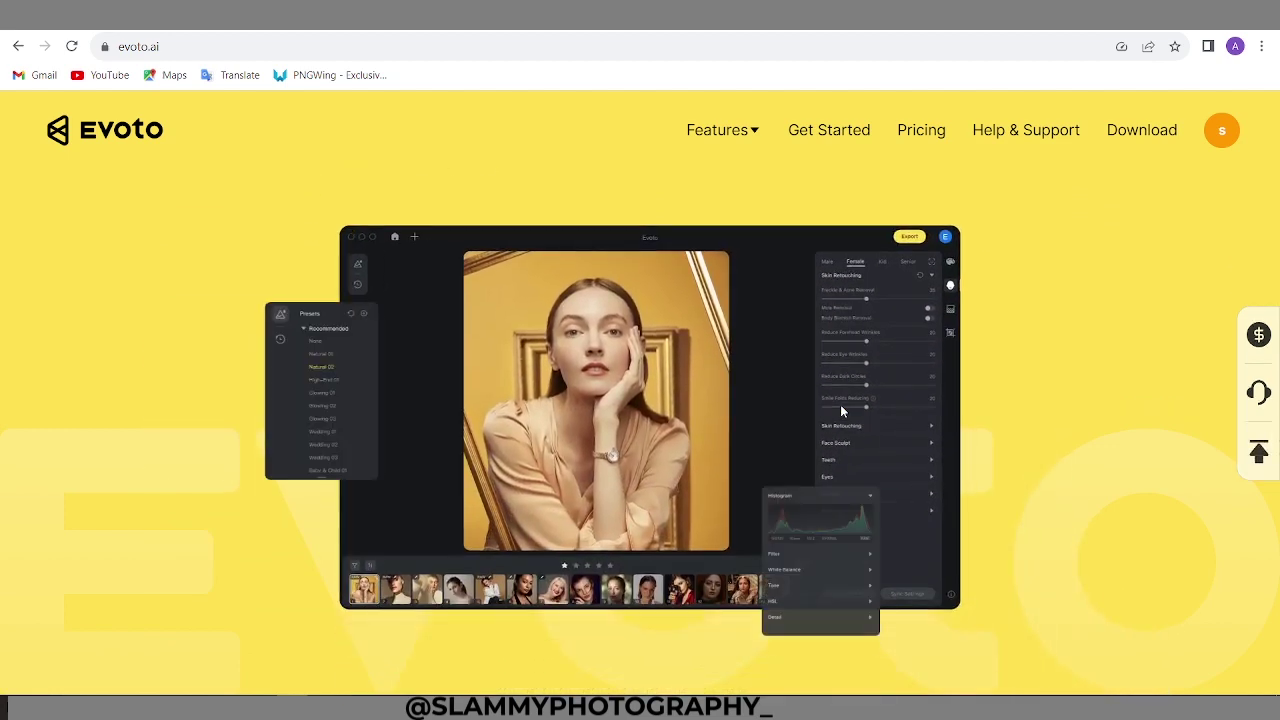
{"action": "scroll", "coordinate": [842, 410], "scroll_direction": "down", "scroll_amount": 4}
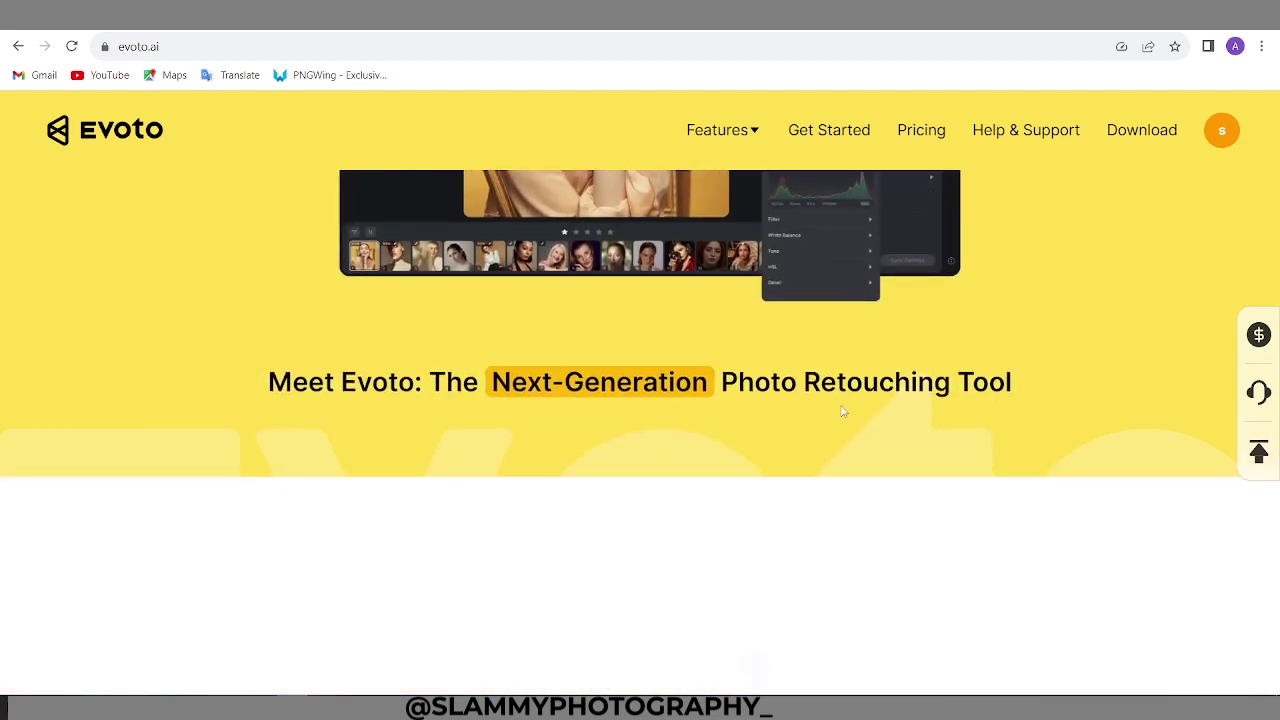
{"action": "scroll", "coordinate": [842, 410], "scroll_direction": "down", "scroll_amount": 5}
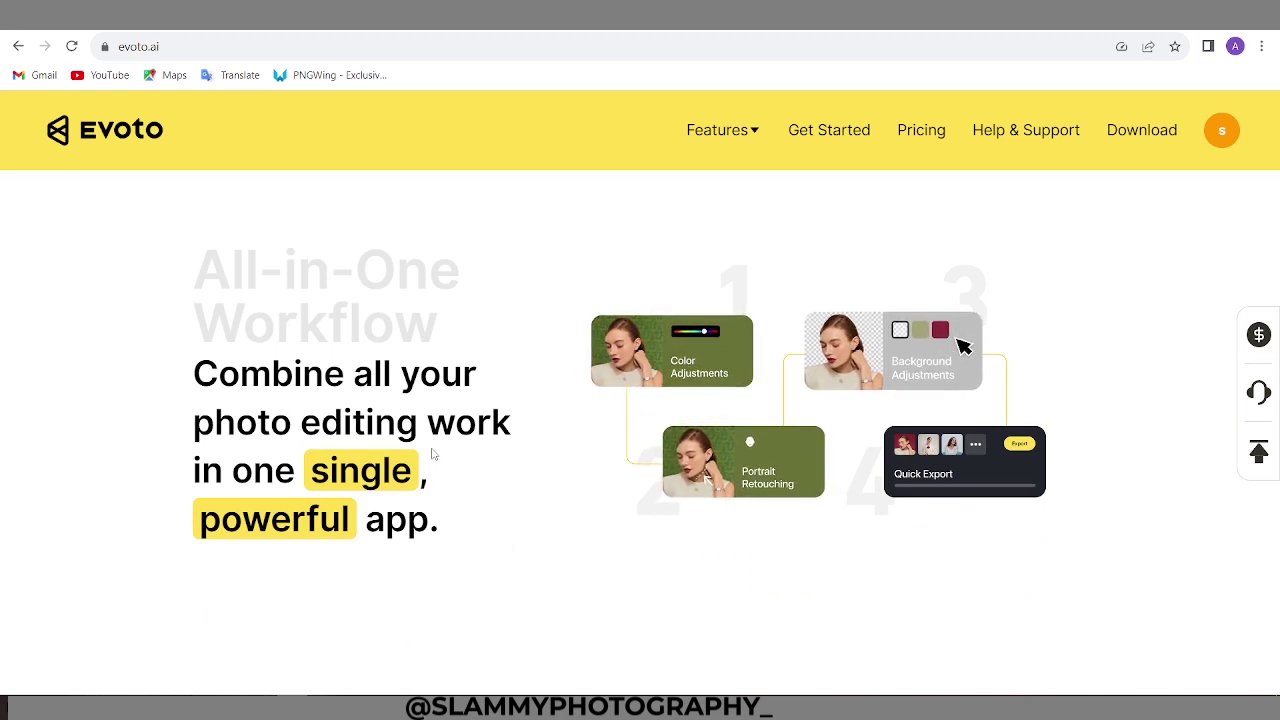
{"action": "scroll", "coordinate": [432, 454], "scroll_direction": "down", "scroll_amount": 3}
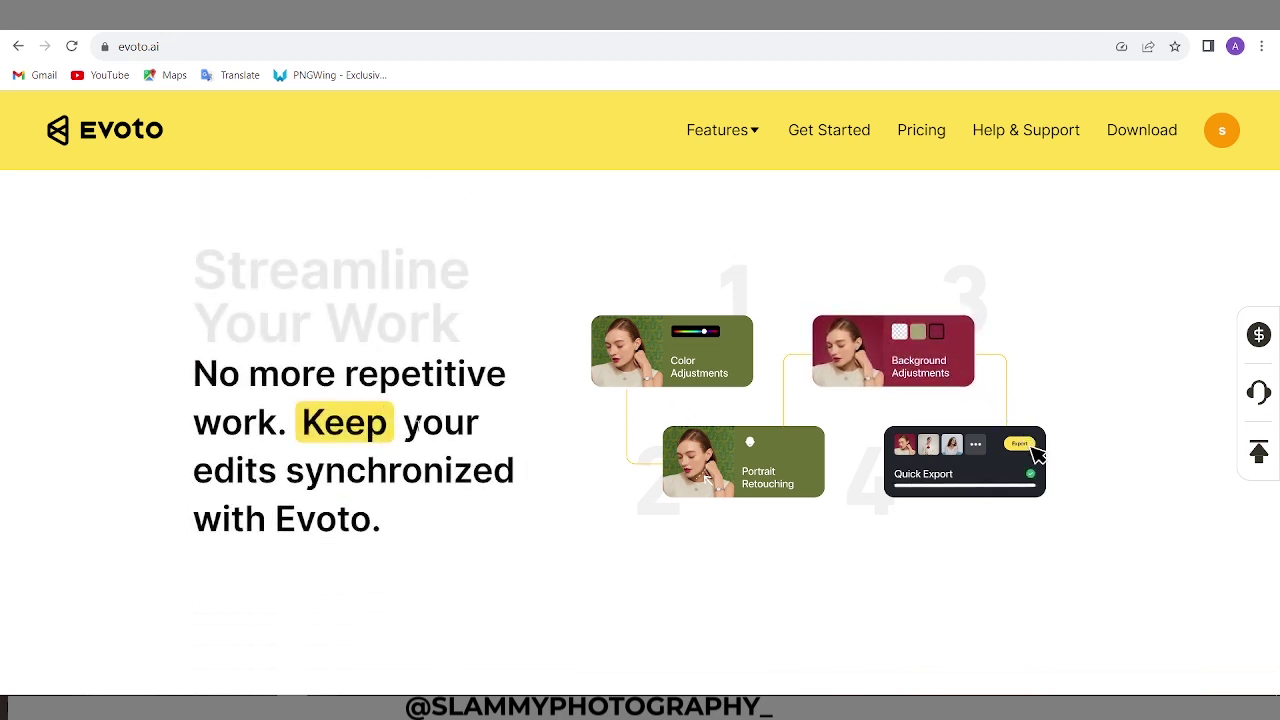
{"action": "scroll", "coordinate": [380, 437], "scroll_direction": "down", "scroll_amount": 3}
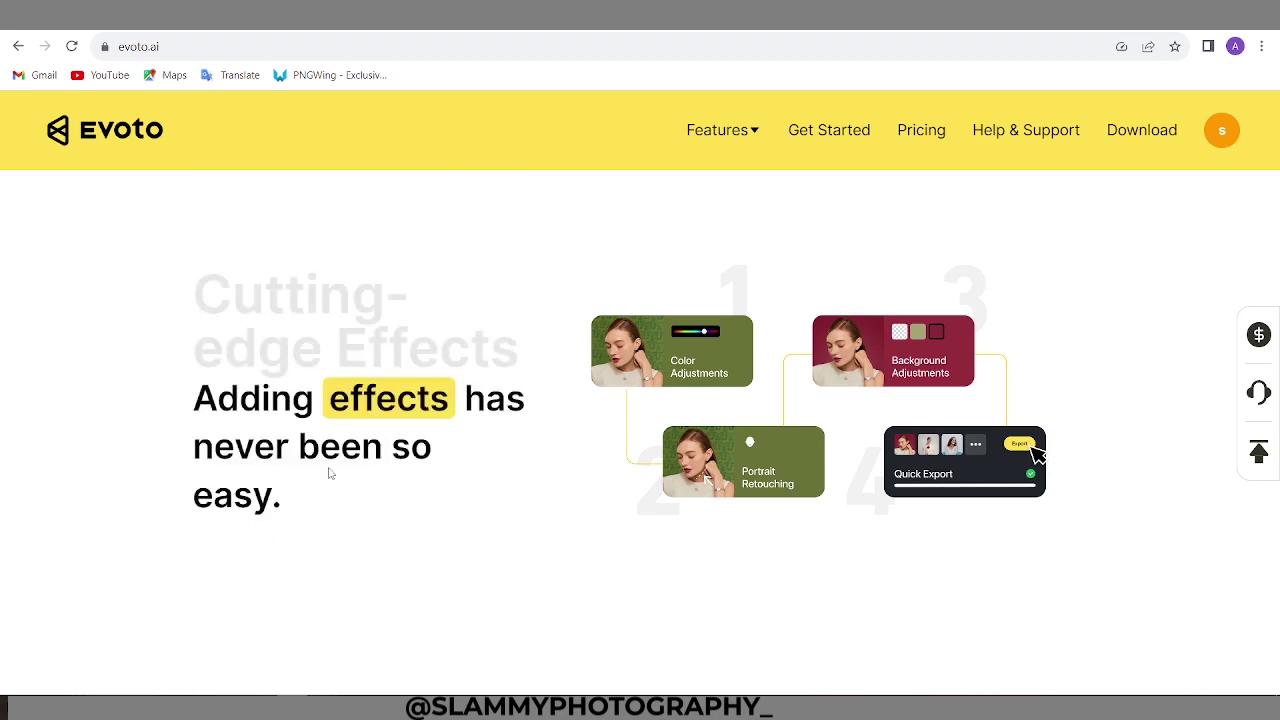
{"action": "scroll", "coordinate": [311, 457], "scroll_direction": "down", "scroll_amount": 5}
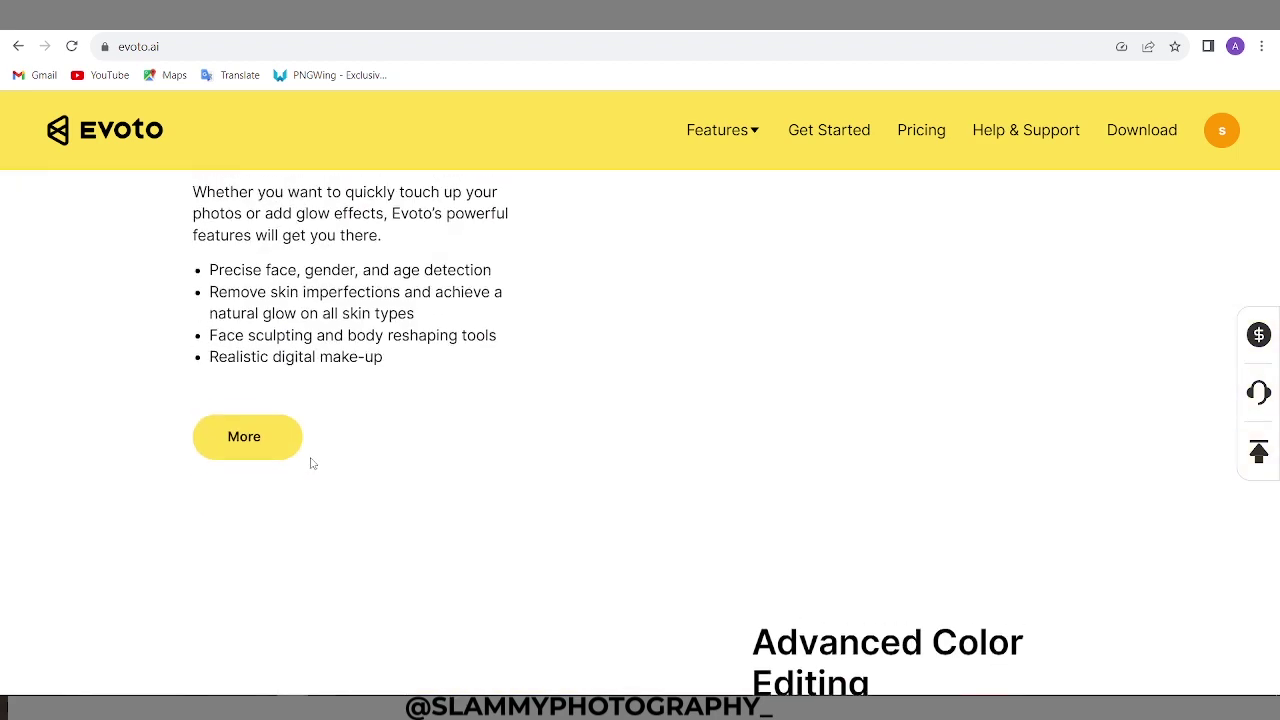
{"action": "scroll", "coordinate": [311, 460], "scroll_direction": "up", "scroll_amount": 3}
{"action": "scroll", "coordinate": [311, 463], "scroll_direction": "up", "scroll_amount": 2}
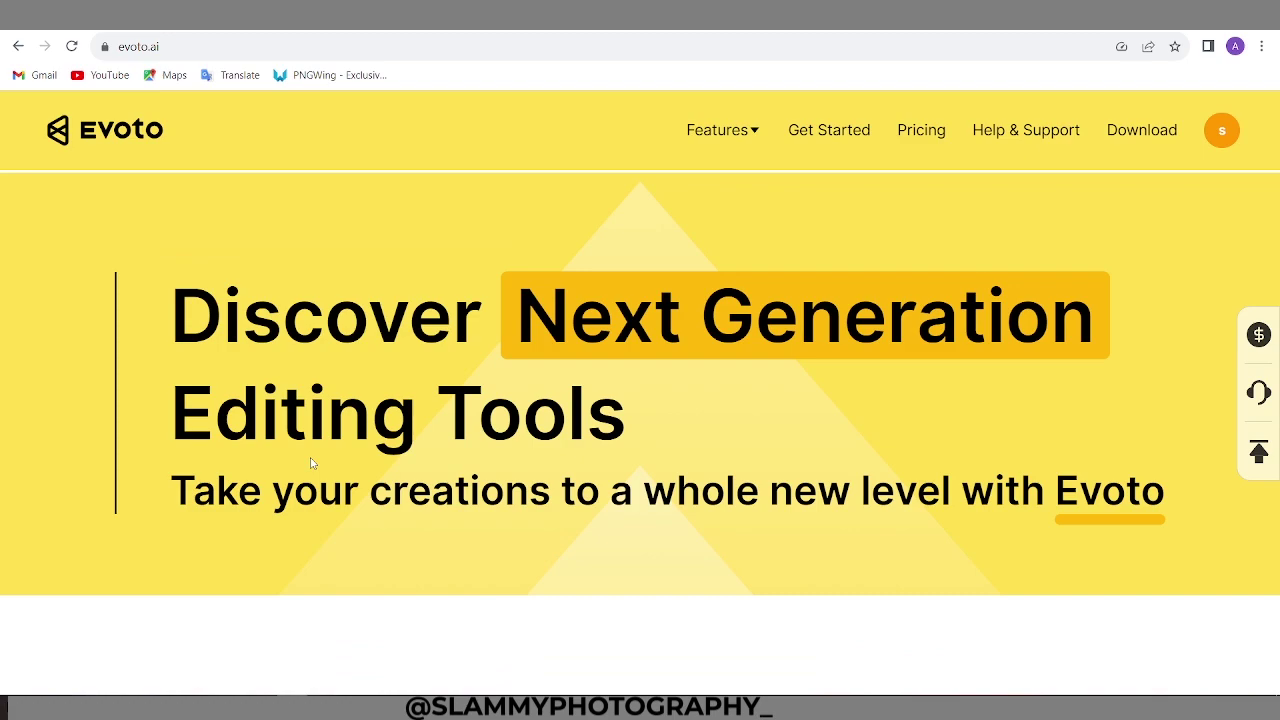
{"action": "scroll", "coordinate": [311, 463], "scroll_direction": "down", "scroll_amount": 5}
{"action": "scroll", "coordinate": [311, 463], "scroll_direction": "up", "scroll_amount": 2}
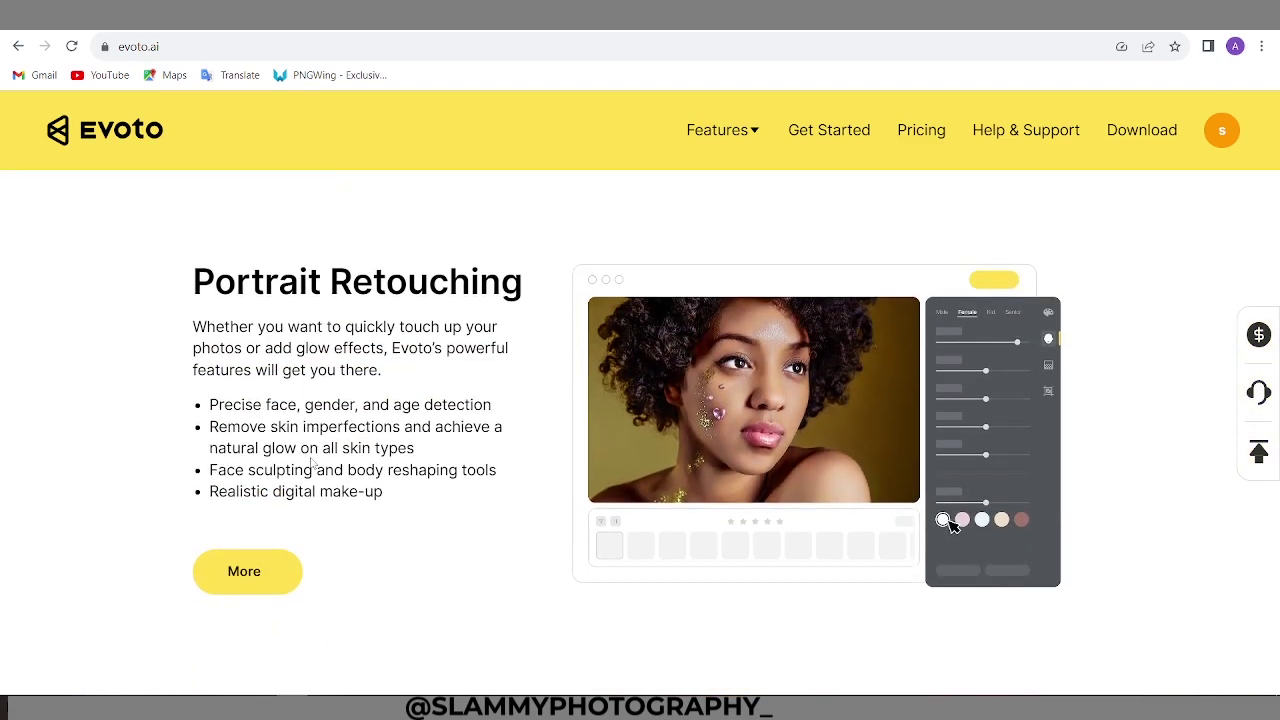
{"action": "scroll", "coordinate": [311, 463], "scroll_direction": "down", "scroll_amount": 15}
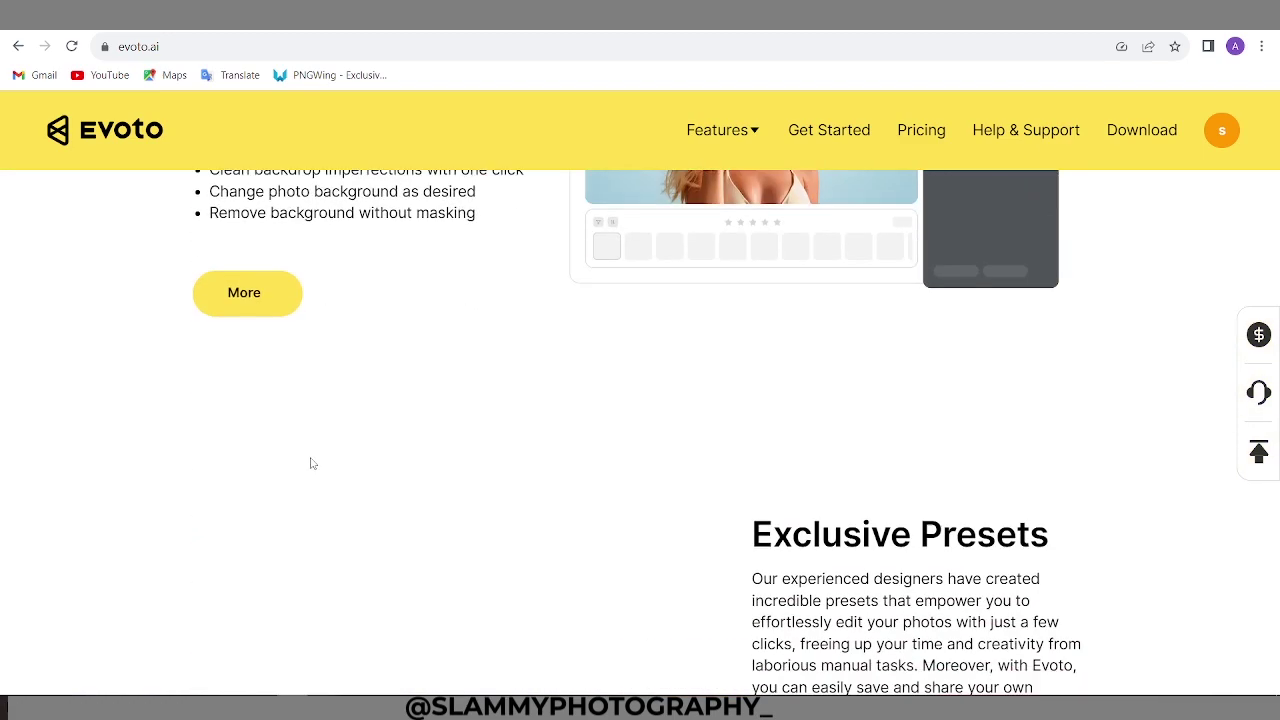
{"action": "scroll", "coordinate": [311, 463], "scroll_direction": "down", "scroll_amount": 7}
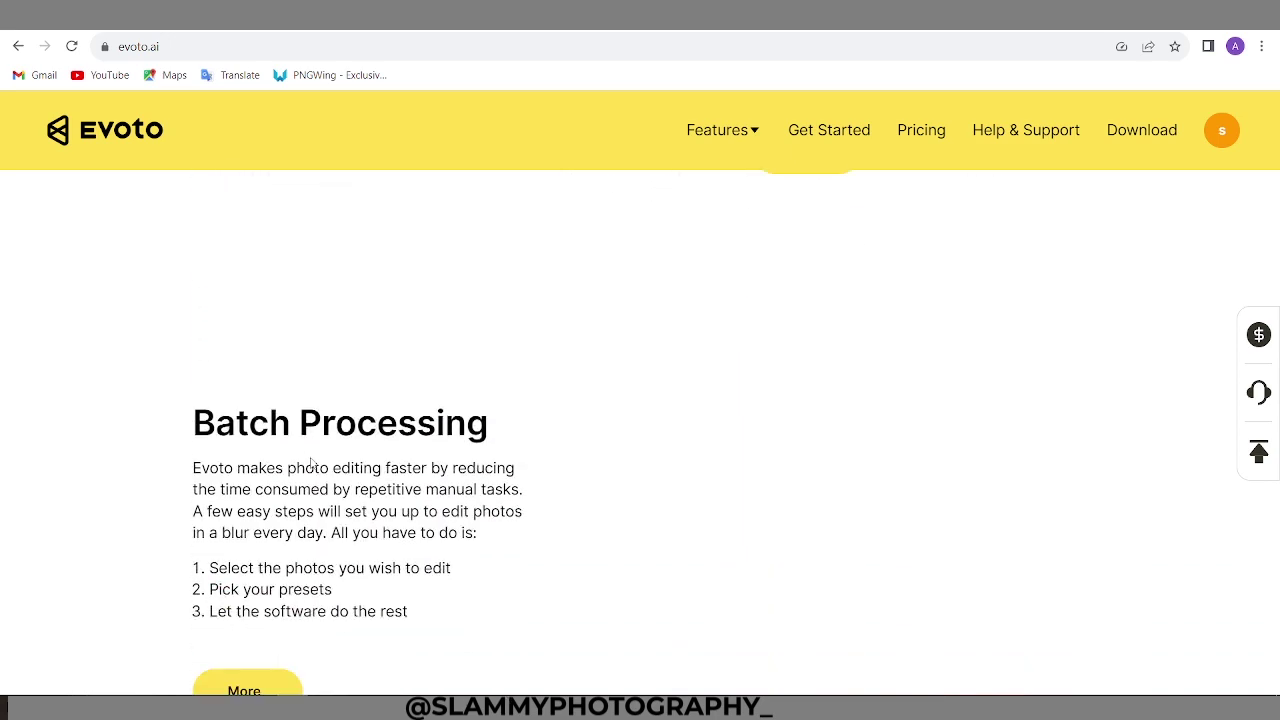
{"action": "scroll", "coordinate": [311, 463], "scroll_direction": "down", "scroll_amount": 7}
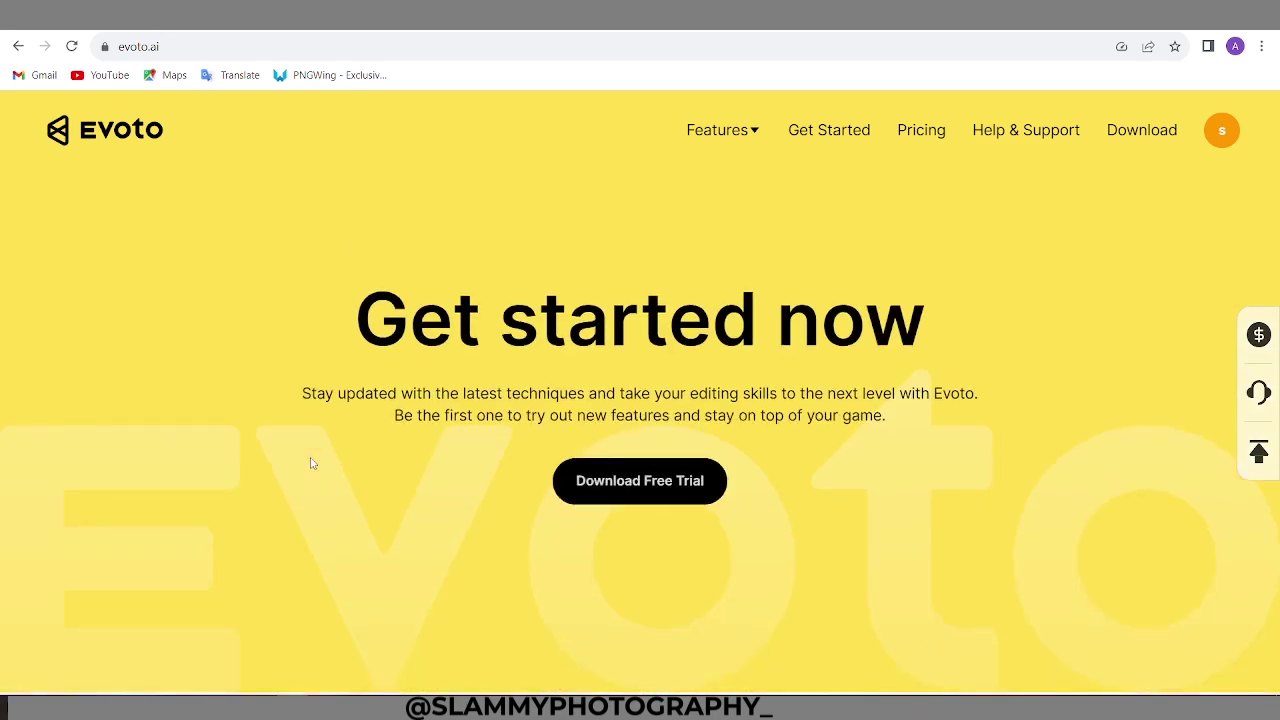
{"action": "scroll", "coordinate": [311, 463], "scroll_direction": "down", "scroll_amount": 3}
{"action": "scroll", "coordinate": [311, 463], "scroll_direction": "up", "scroll_amount": 4}
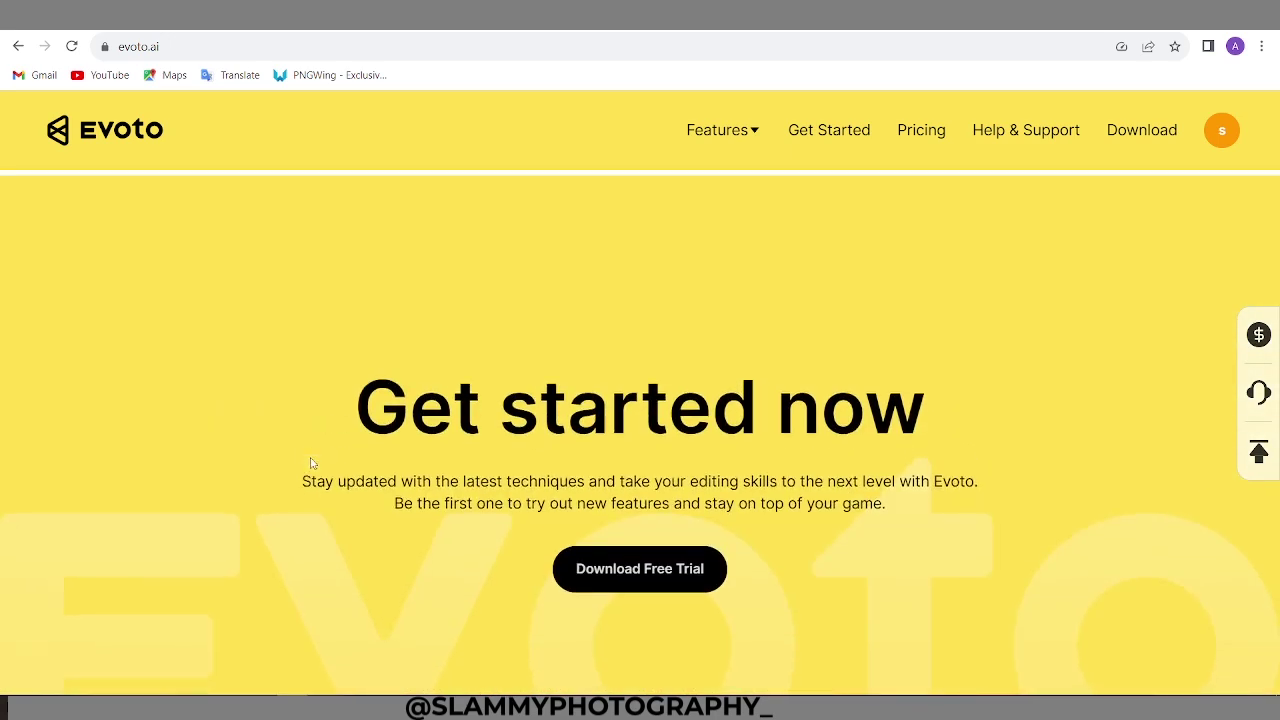
{"action": "scroll", "coordinate": [591, 528], "scroll_direction": "down", "scroll_amount": 2}
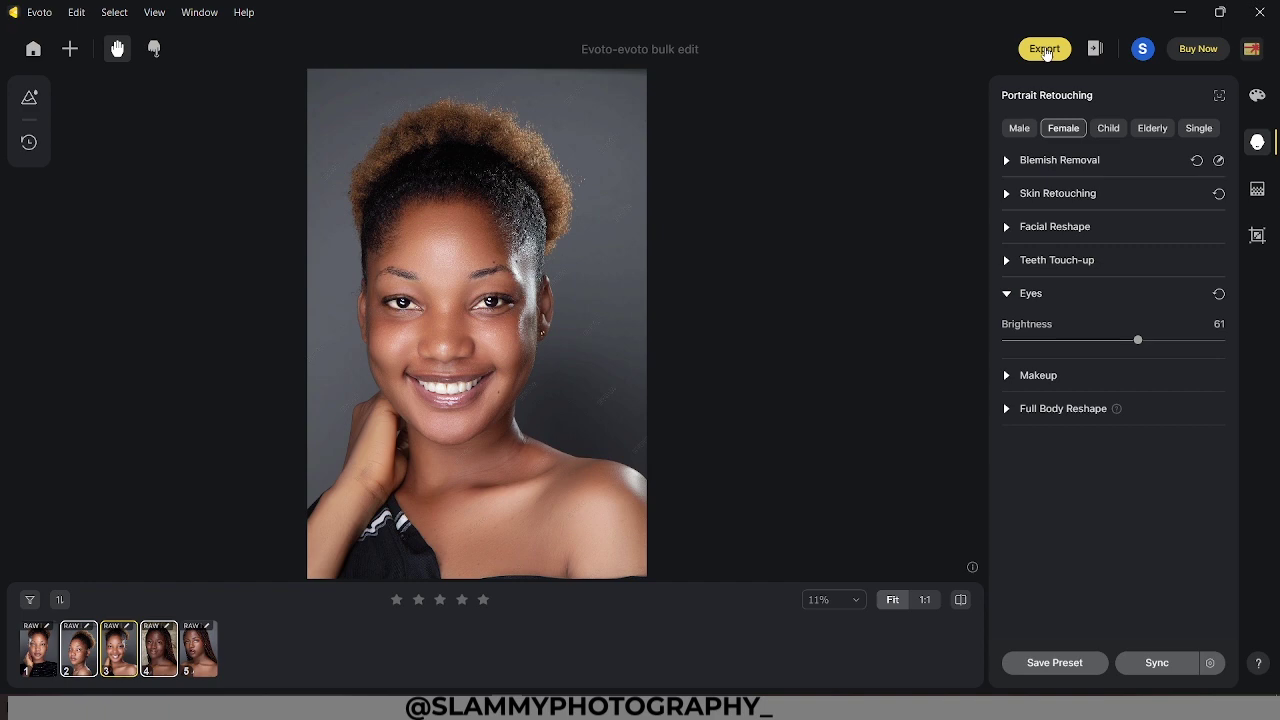
Switch back to Evoto and quick-export the selected photos 2, 3 and 4 to the New folder directory inside 33 REVAMP BKG
{"action": "left_click", "coordinate": [1045, 50]}
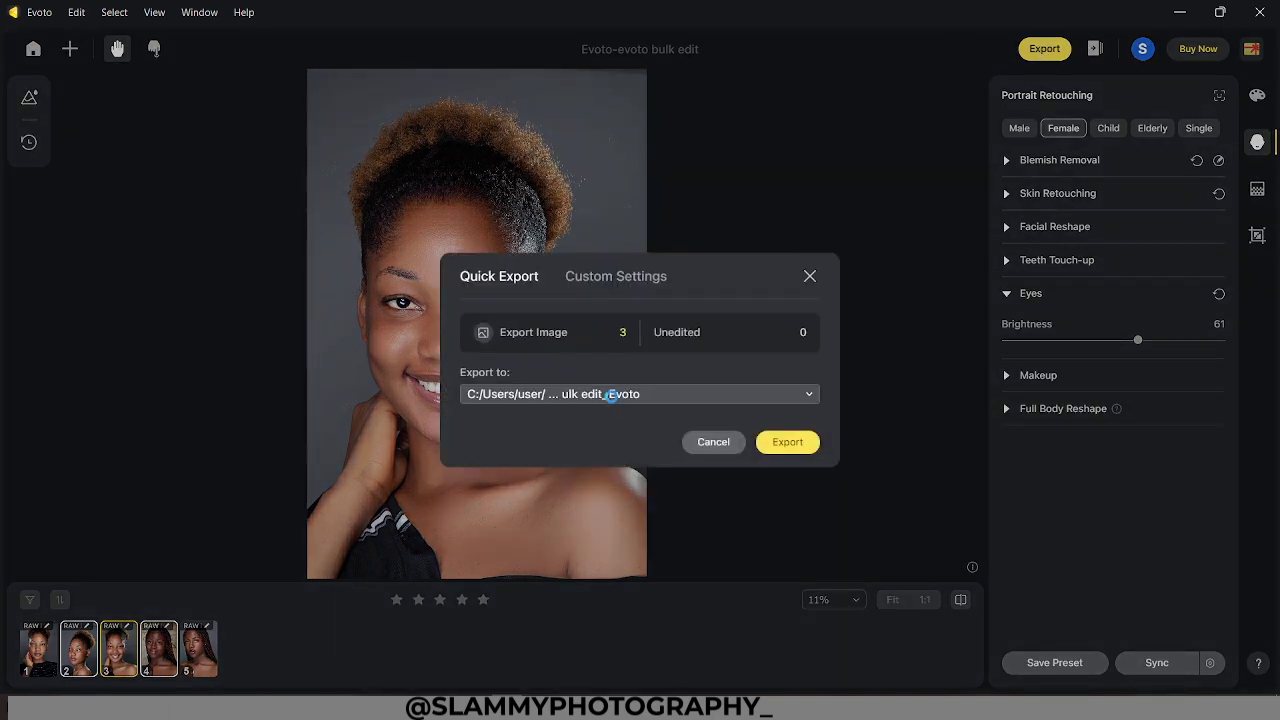
{"action": "left_click", "coordinate": [608, 395]}
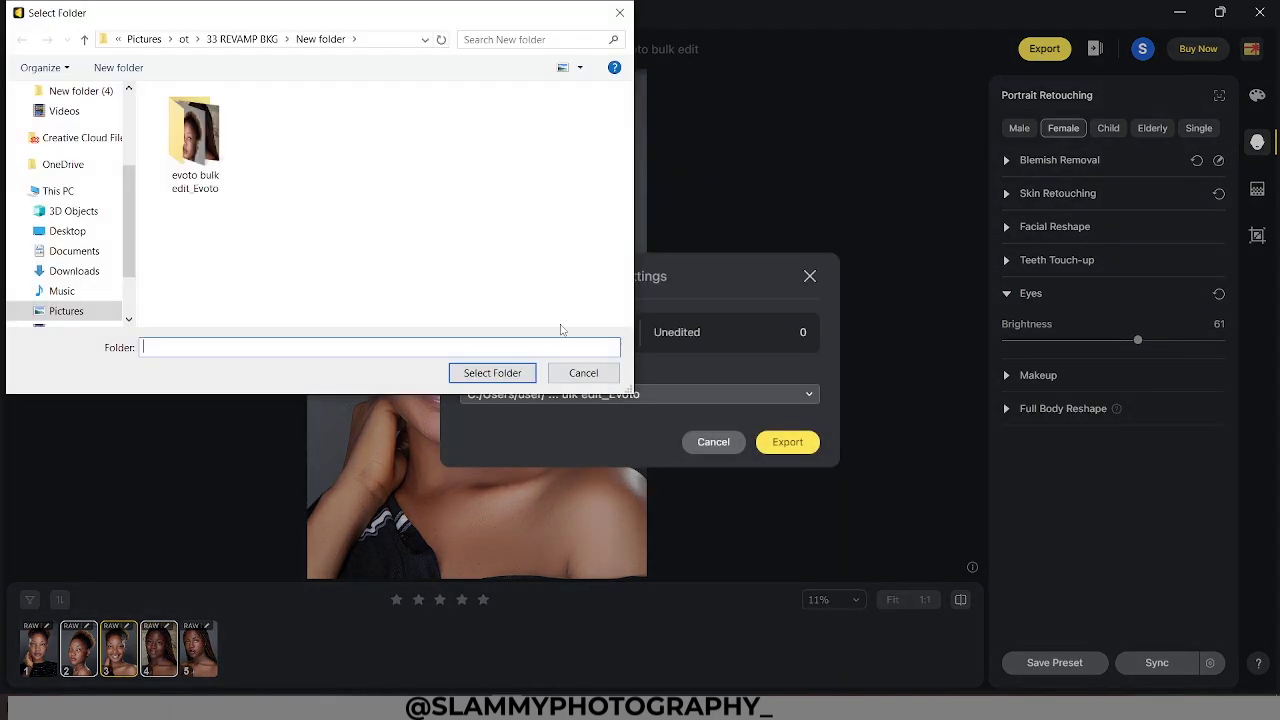
{"action": "left_click", "coordinate": [492, 373]}
{"action": "left_click", "coordinate": [787, 444]}
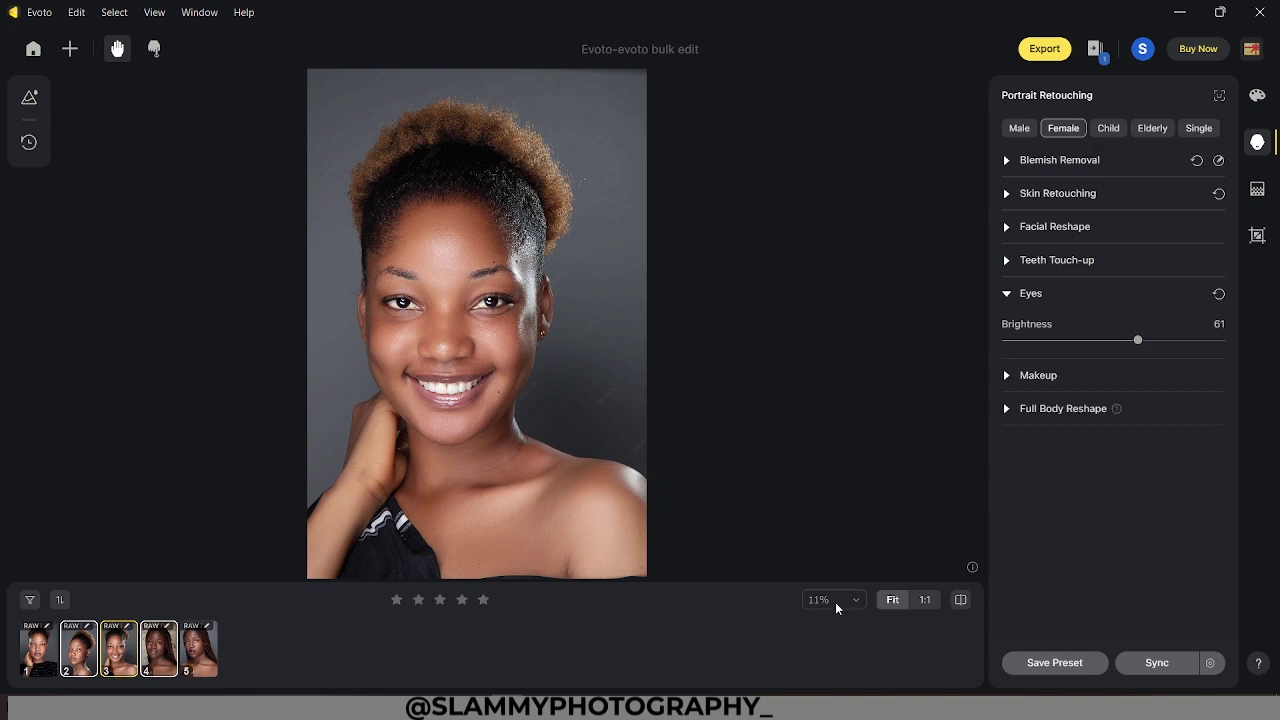
Examine photo 3's retouched face at 100% and 50% zoom, and view photos 5 and 4
{"action": "left_click", "coordinate": [835, 600]}
{"action": "left_click", "coordinate": [842, 450]}
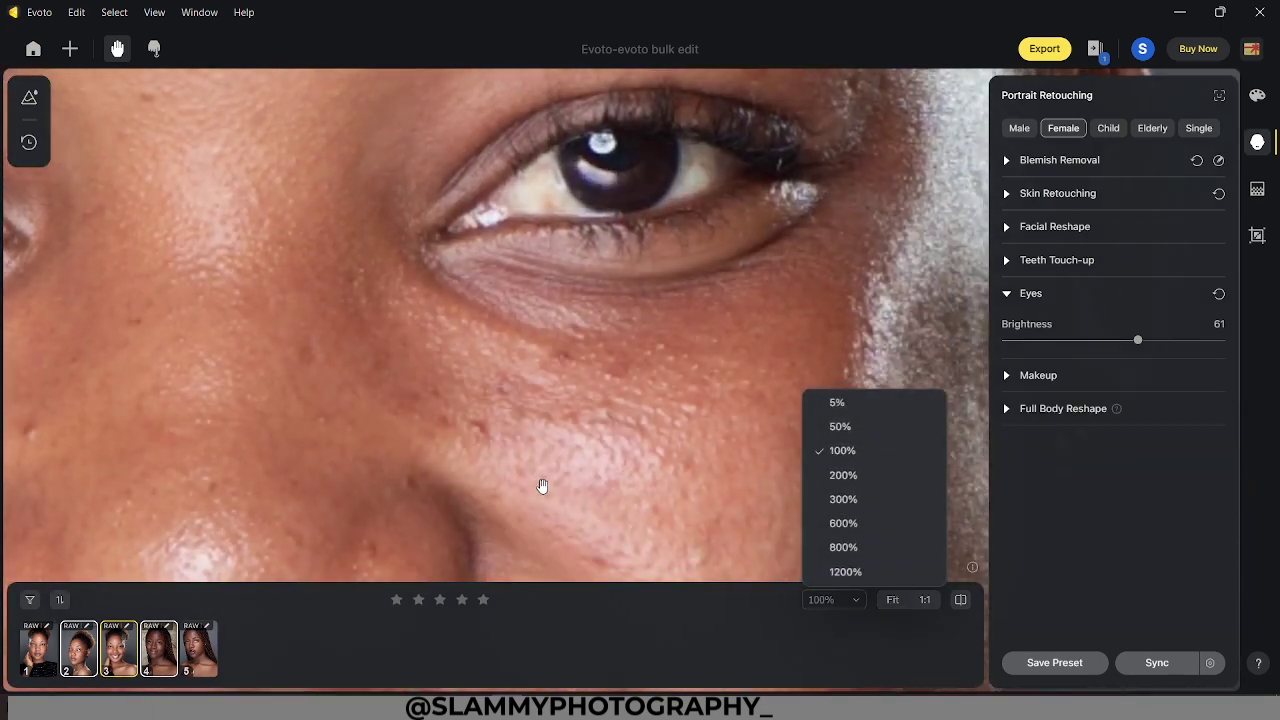
{"action": "left_click", "coordinate": [847, 427]}
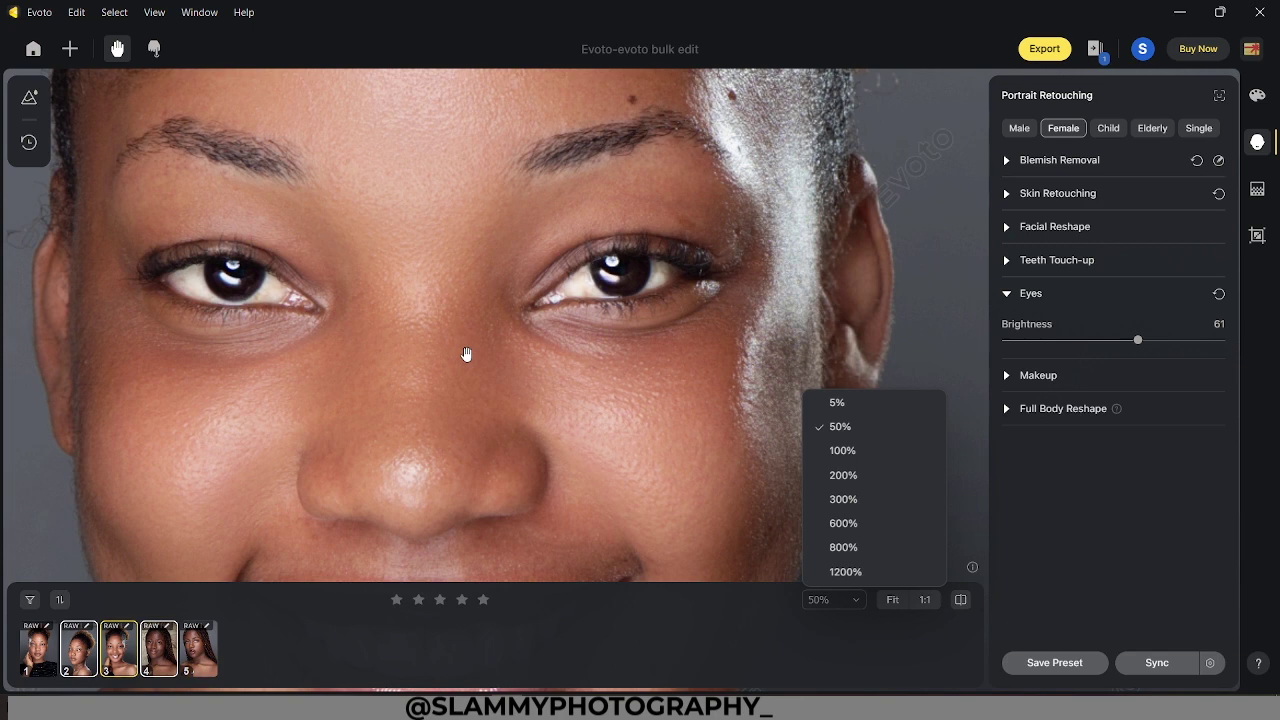
{"action": "left_click", "coordinate": [192, 650]}
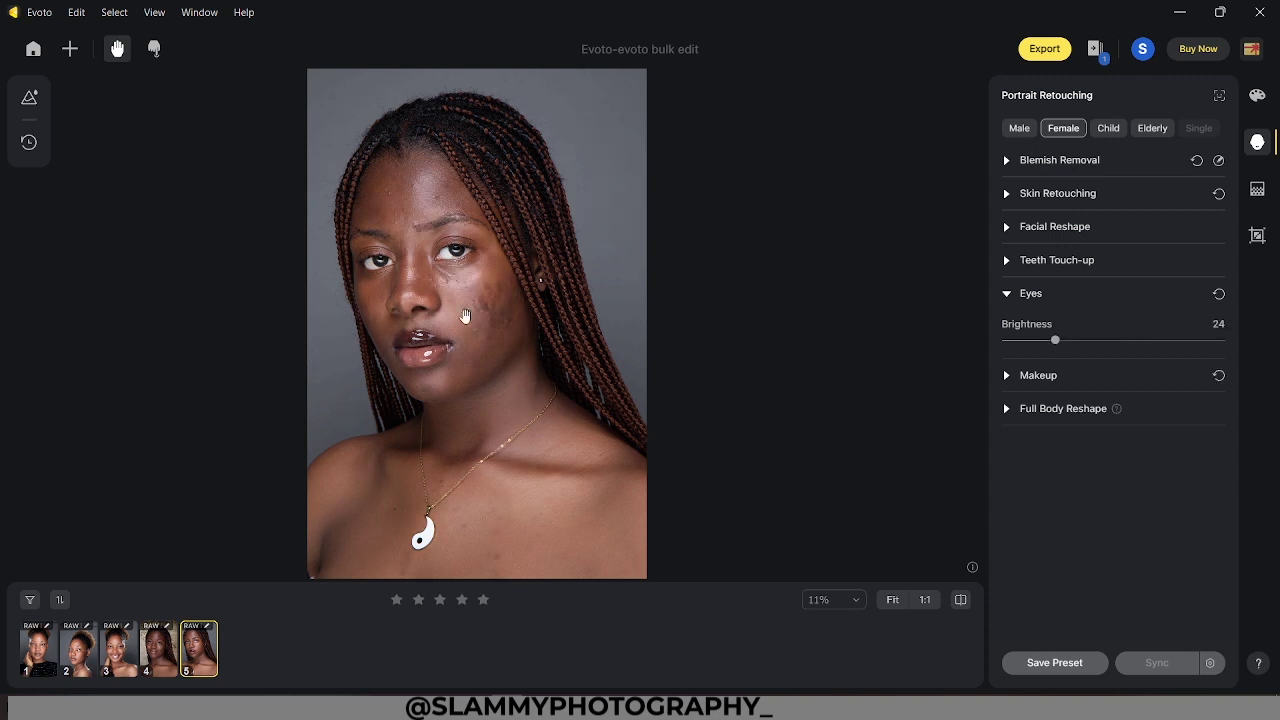
{"action": "left_click", "coordinate": [144, 668]}
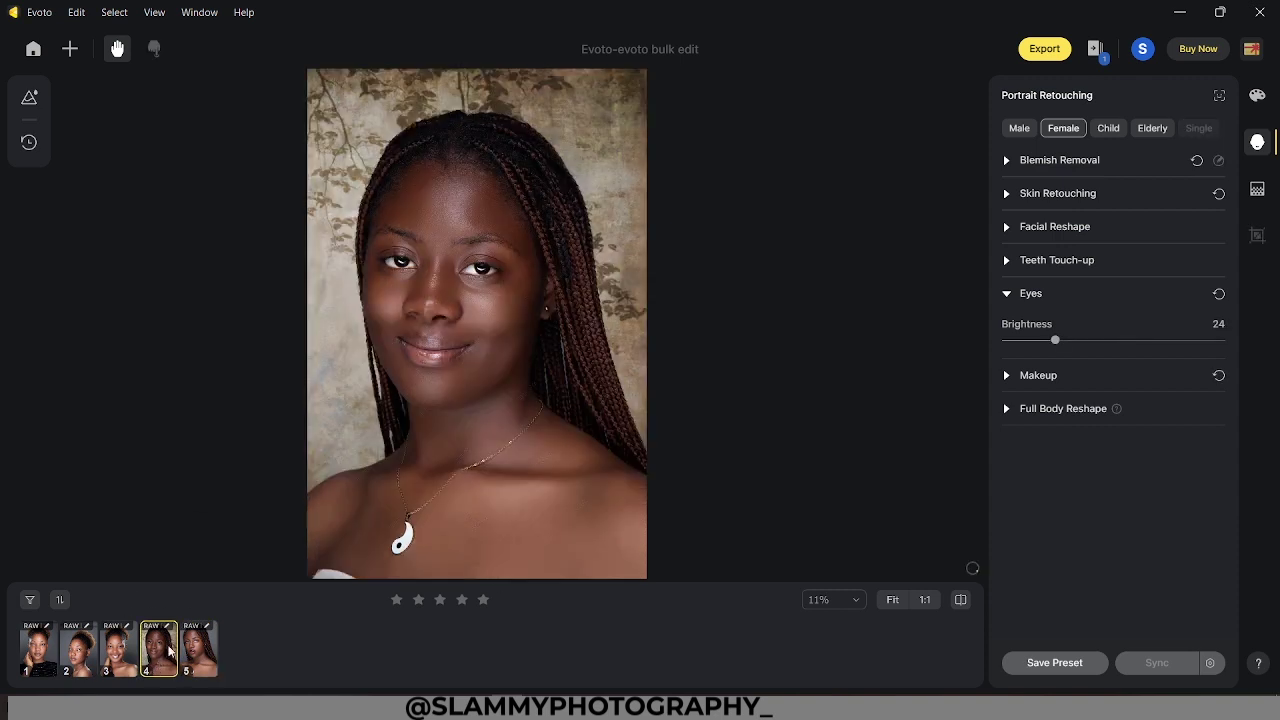
Reopen photo 3 and apply the Nude makeup preset
{"action": "left_click", "coordinate": [126, 656]}
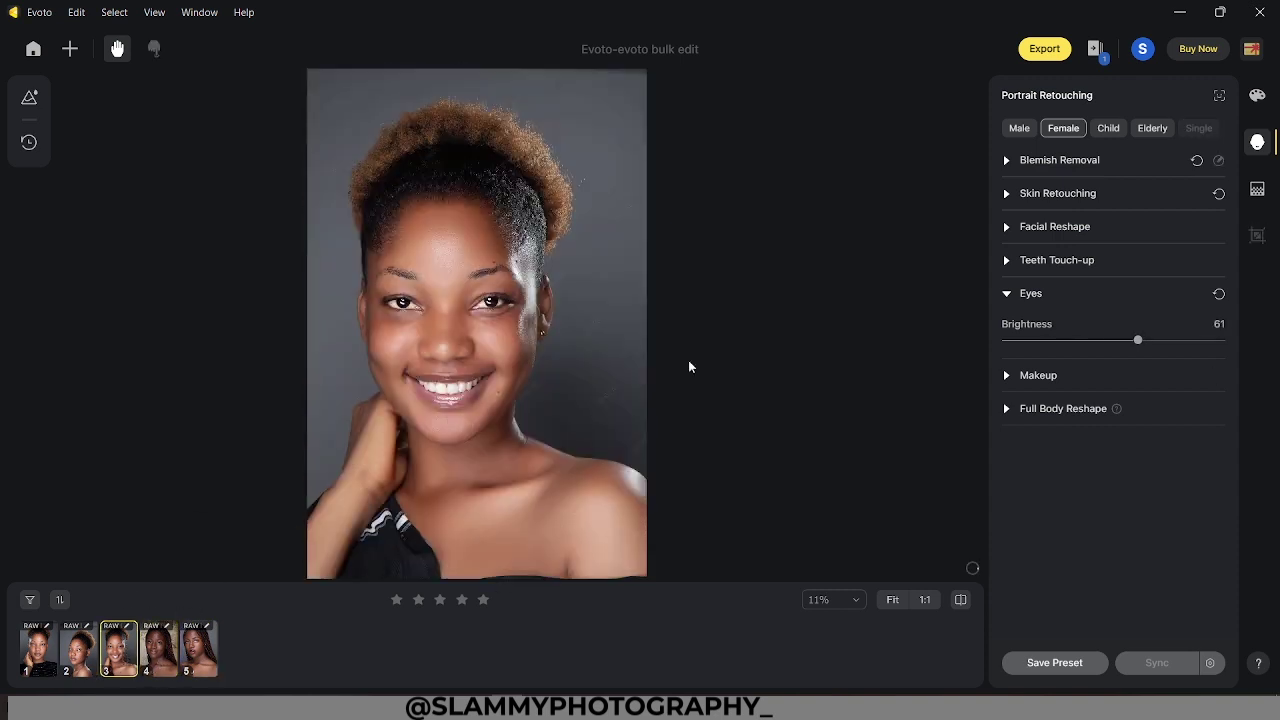
{"action": "left_click", "coordinate": [1006, 375]}
{"action": "scroll", "coordinate": [1035, 570], "scroll_direction": "down", "scroll_amount": 6}
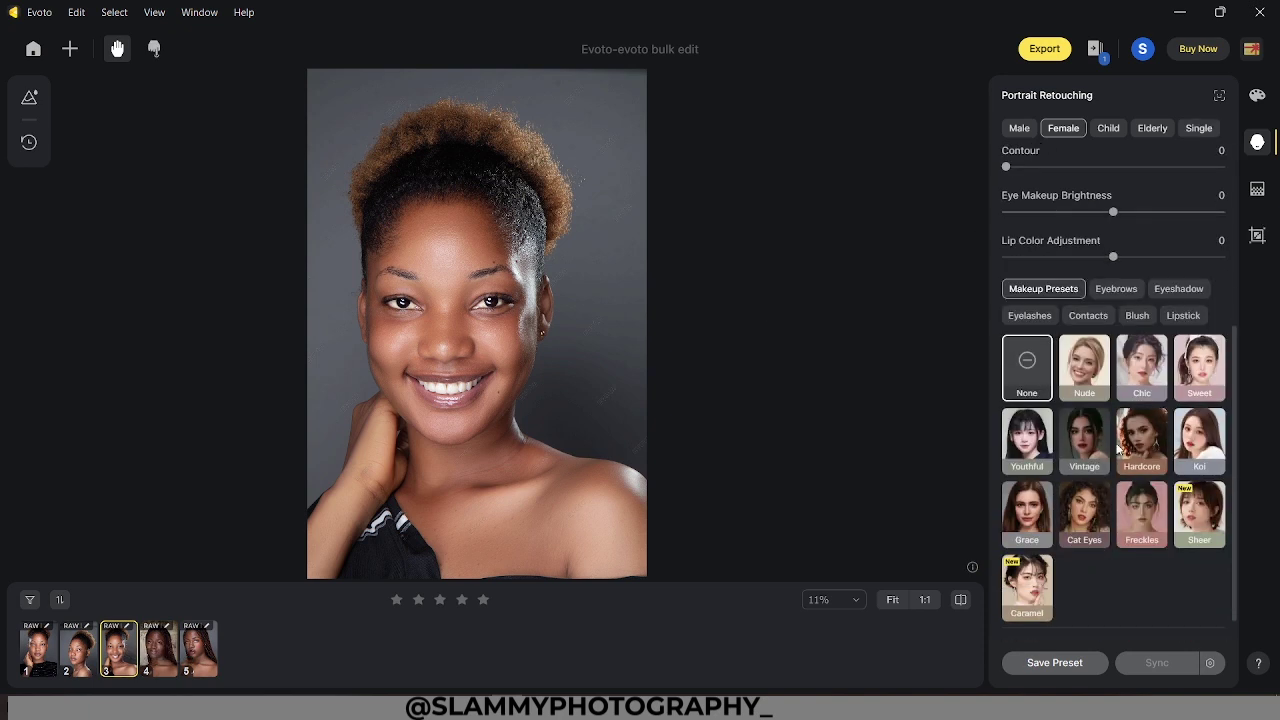
{"action": "left_click", "coordinate": [1086, 383]}
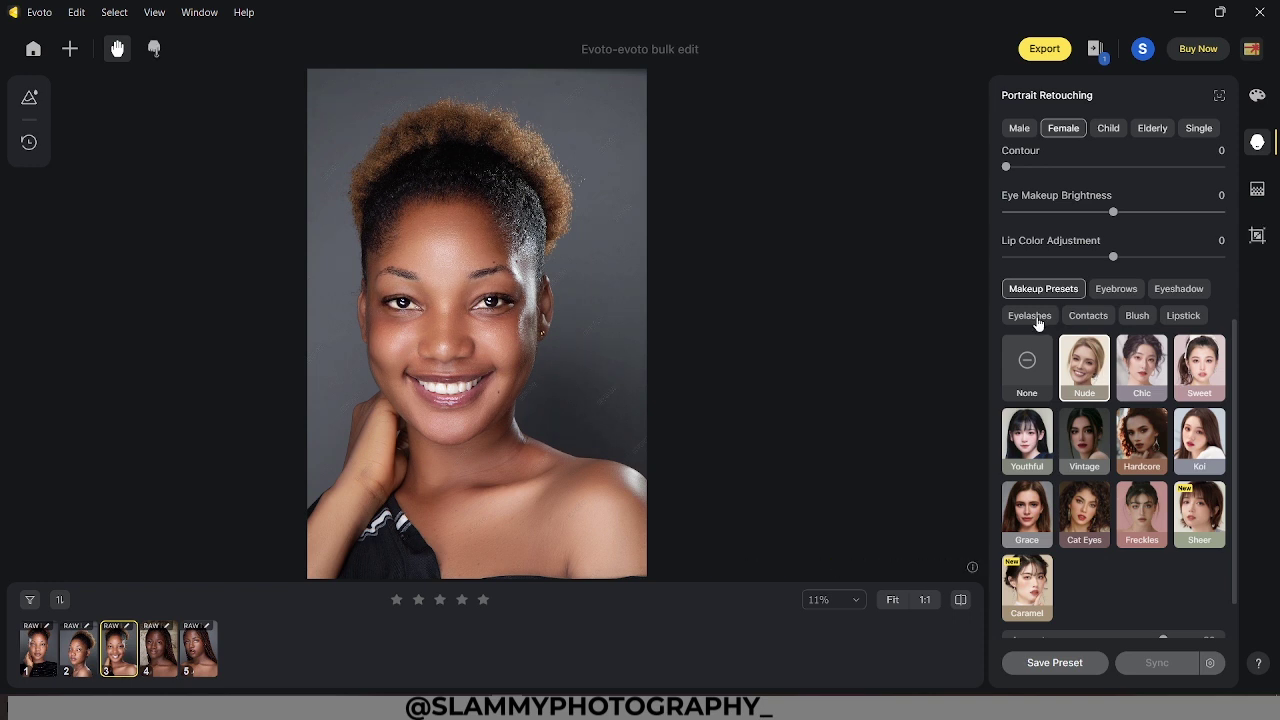
Apply eyebrow style 02 and eyeshadow style 03 to the portrait, and reduce the eyeshadow amount
{"action": "left_click", "coordinate": [1110, 289]}
{"action": "left_click", "coordinate": [1141, 494]}
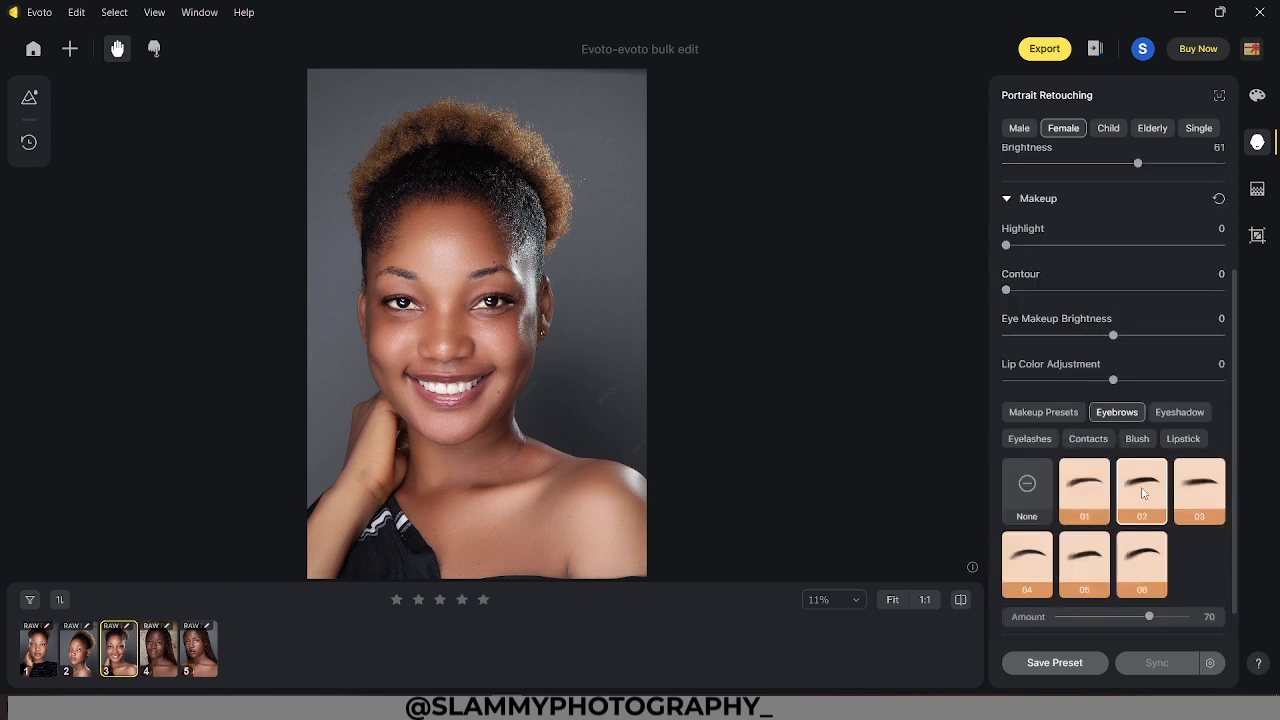
{"action": "left_click", "coordinate": [1179, 414]}
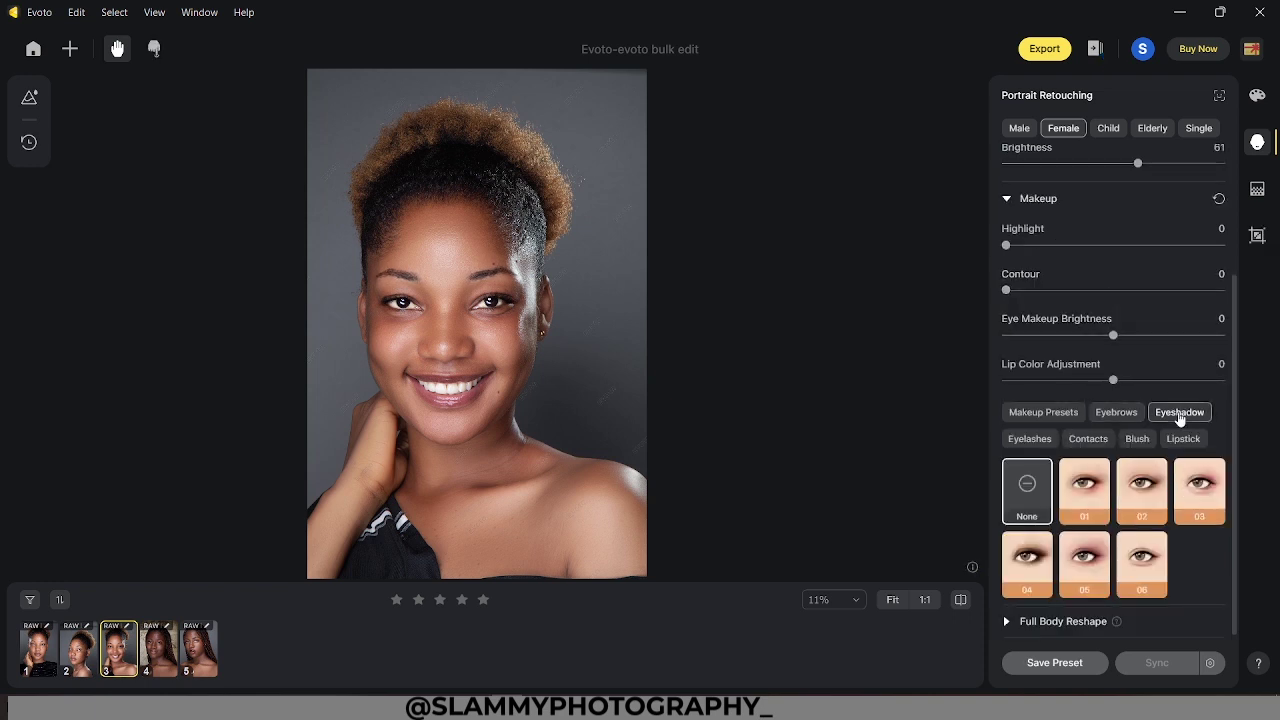
{"action": "left_click", "coordinate": [1188, 506]}
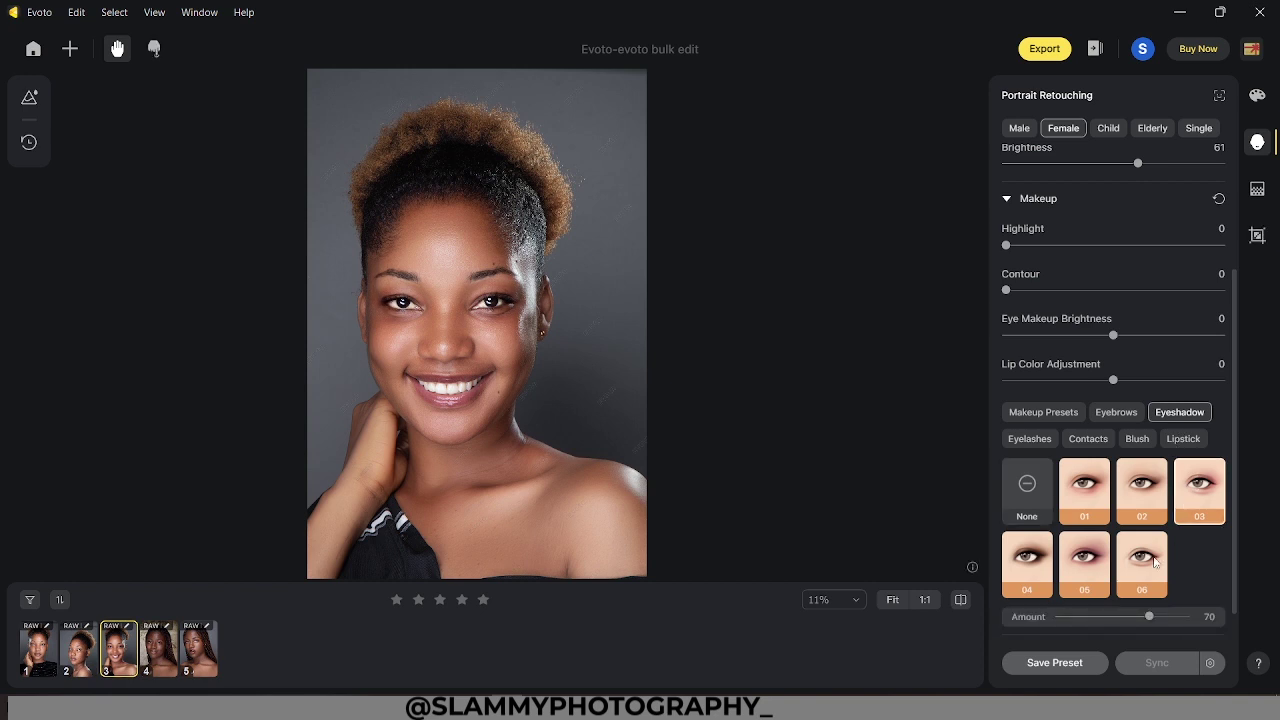
{"action": "left_click_drag", "start_coordinate": [1149, 617], "coordinate": [1104, 617]}
Apply lipstick shade 02 with the Satin texture and reduce its amount
{"action": "left_click", "coordinate": [1181, 441]}
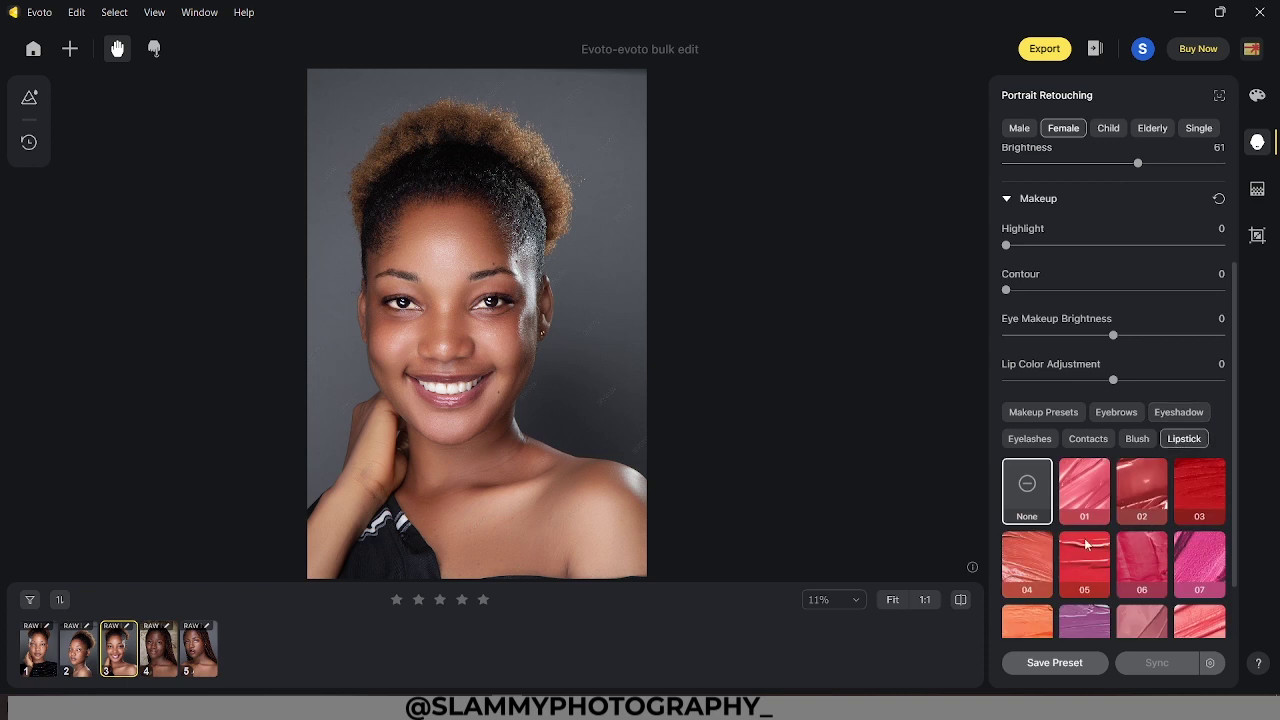
{"action": "left_click", "coordinate": [1139, 492]}
{"action": "scroll", "coordinate": [1137, 491], "scroll_direction": "down", "scroll_amount": 2}
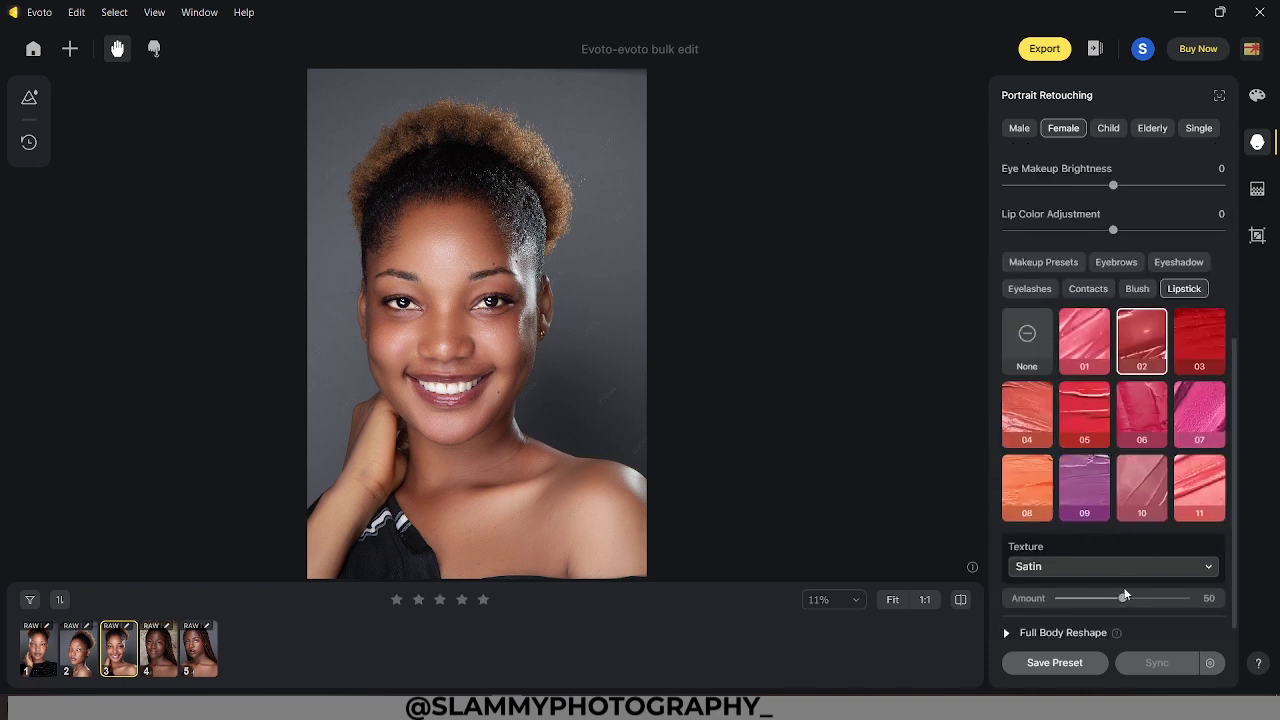
{"action": "left_click_drag", "start_coordinate": [1122, 598], "coordinate": [1093, 607]}
Compare contact lens styles 08, 02 and 06 on the eyes at 50% zoom, and settle on style 08
{"action": "scroll", "coordinate": [1127, 440], "scroll_direction": "up", "scroll_amount": 1}
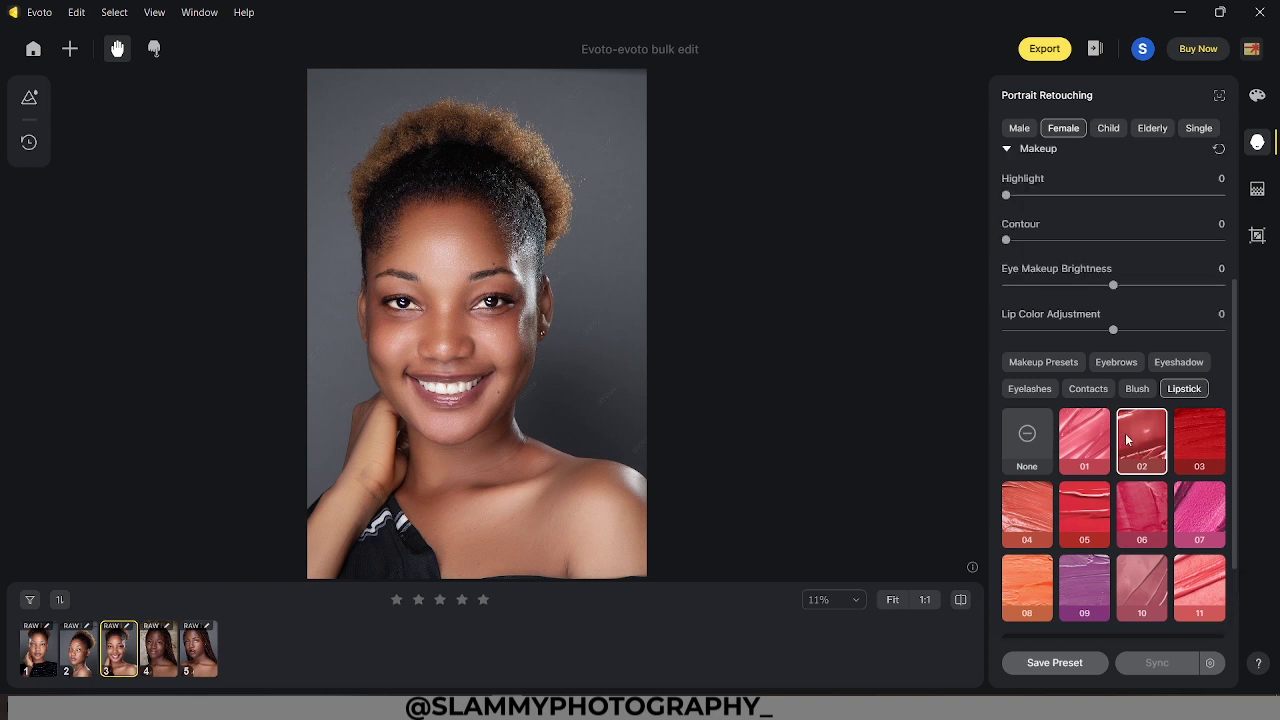
{"action": "left_click", "coordinate": [1088, 390]}
{"action": "left_click", "coordinate": [1048, 582]}
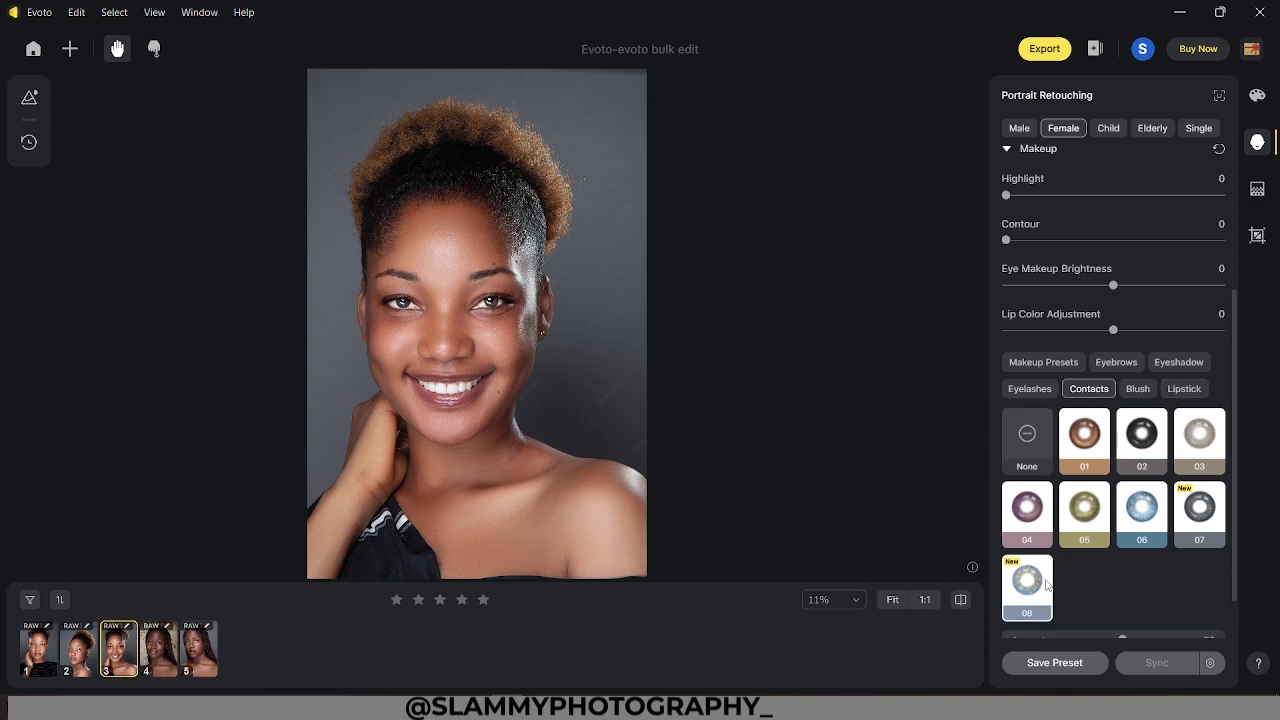
{"action": "left_click", "coordinate": [830, 600]}
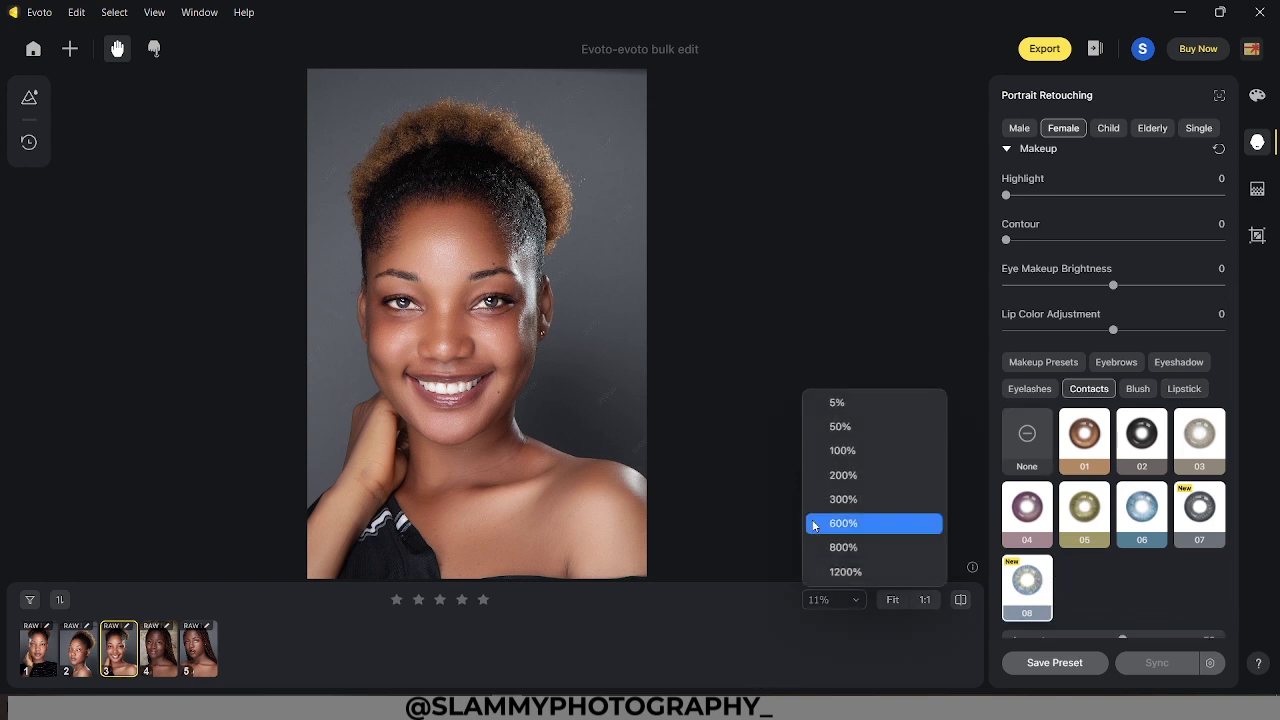
{"action": "left_click", "coordinate": [840, 426]}
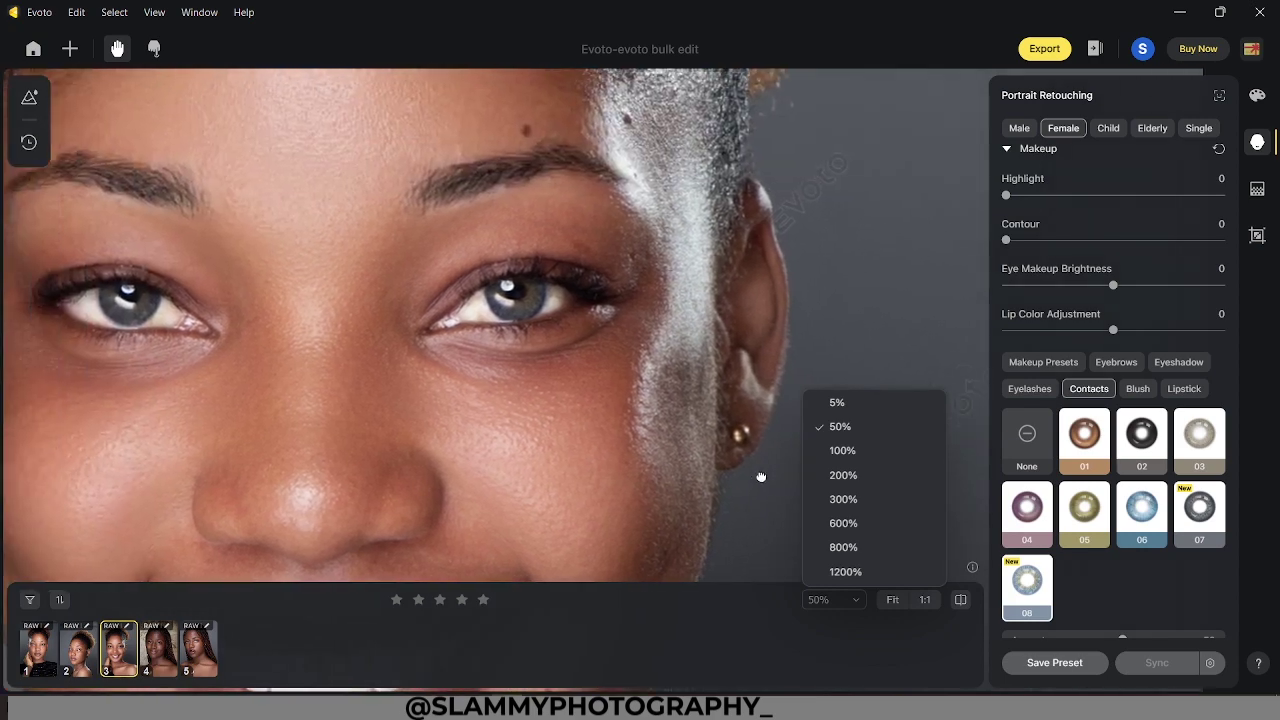
{"action": "left_click", "coordinate": [1141, 434]}
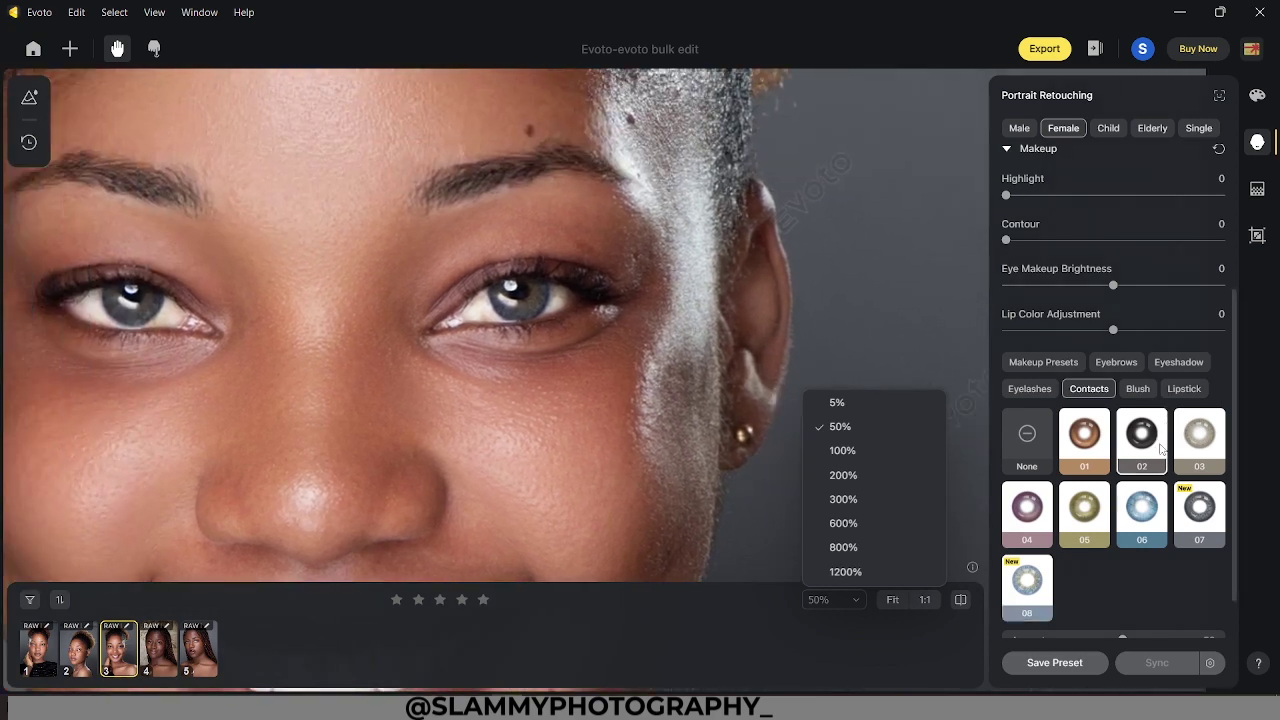
{"action": "left_click", "coordinate": [1134, 512]}
{"action": "left_click", "coordinate": [1029, 587]}
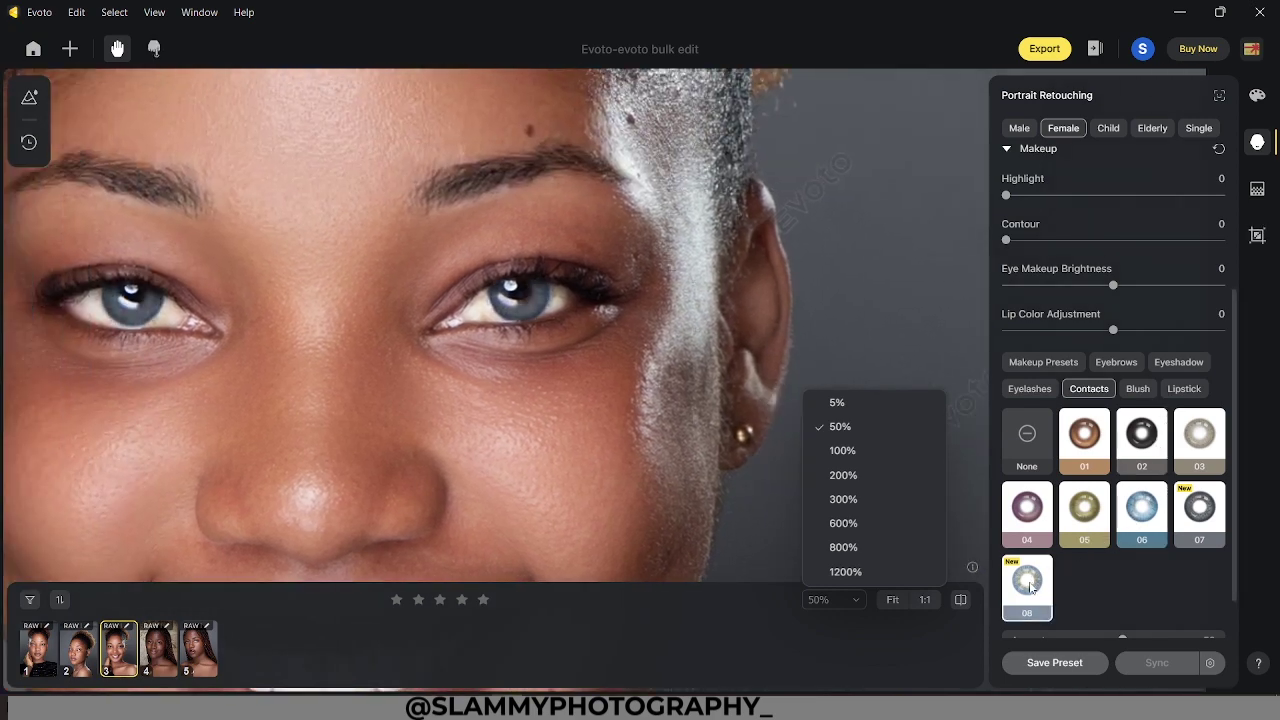
Apply blush style 02 with an amount of 31, and add eyelash style 07
{"action": "left_click", "coordinate": [1135, 392]}
{"action": "left_click", "coordinate": [1140, 490]}
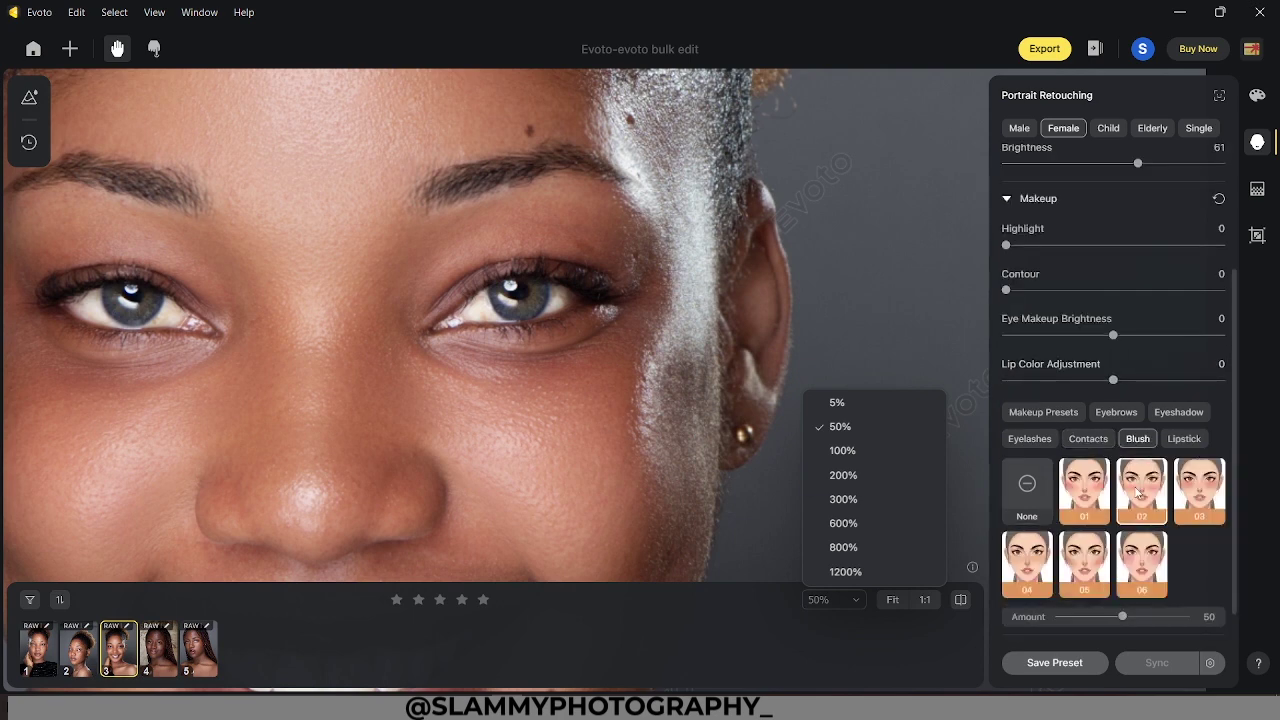
{"action": "left_click_drag", "start_coordinate": [462, 480], "coordinate": [535, 364]}
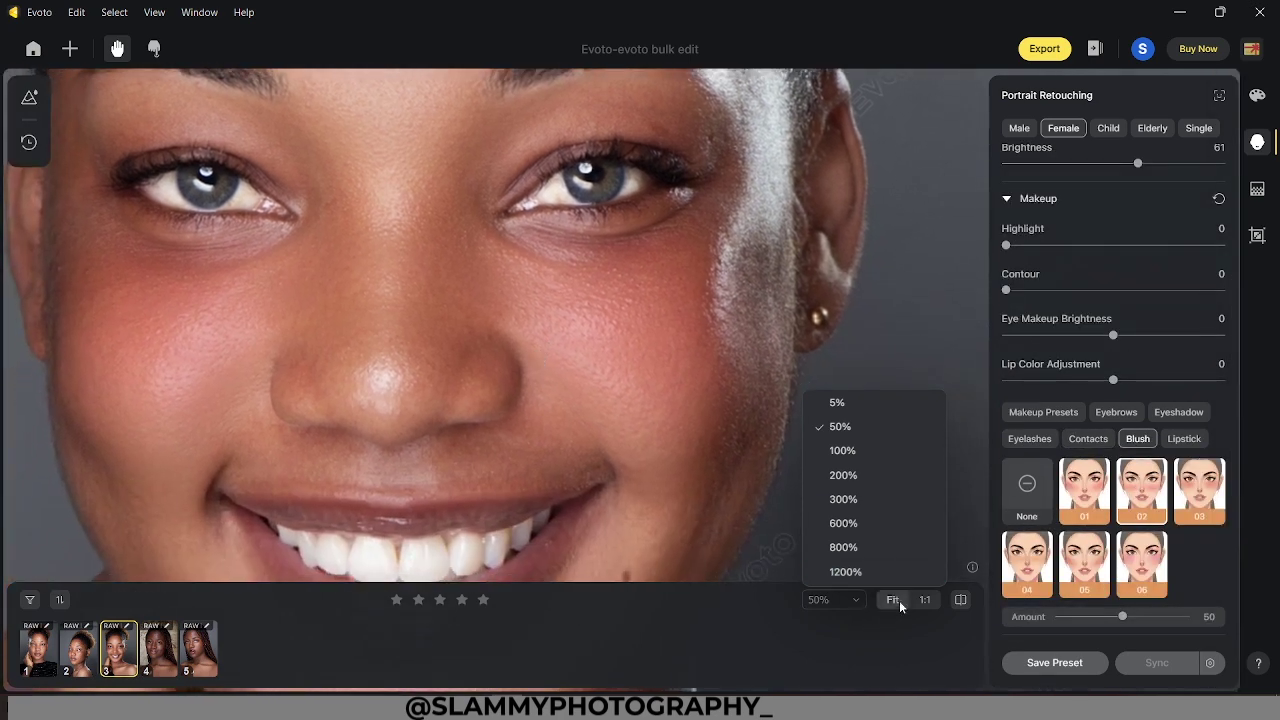
{"action": "left_click", "coordinate": [893, 599]}
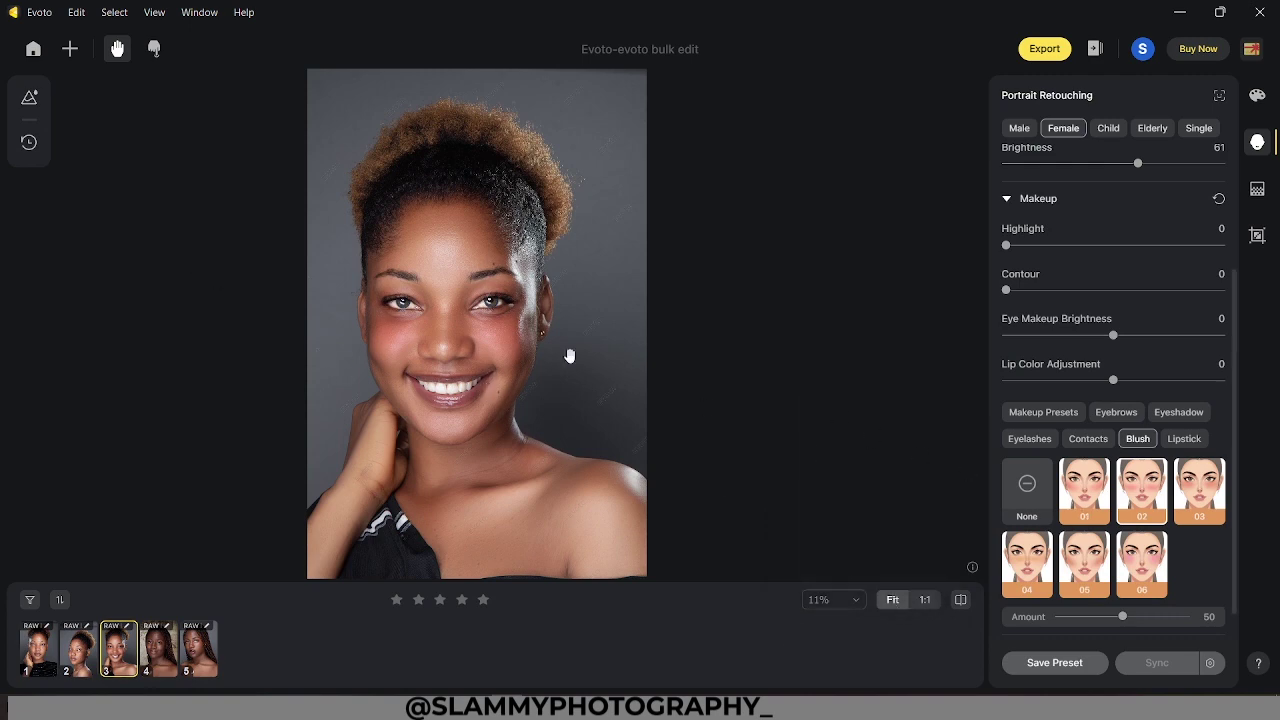
{"action": "scroll", "coordinate": [420, 372], "scroll_direction": "up", "scroll_amount": 2}
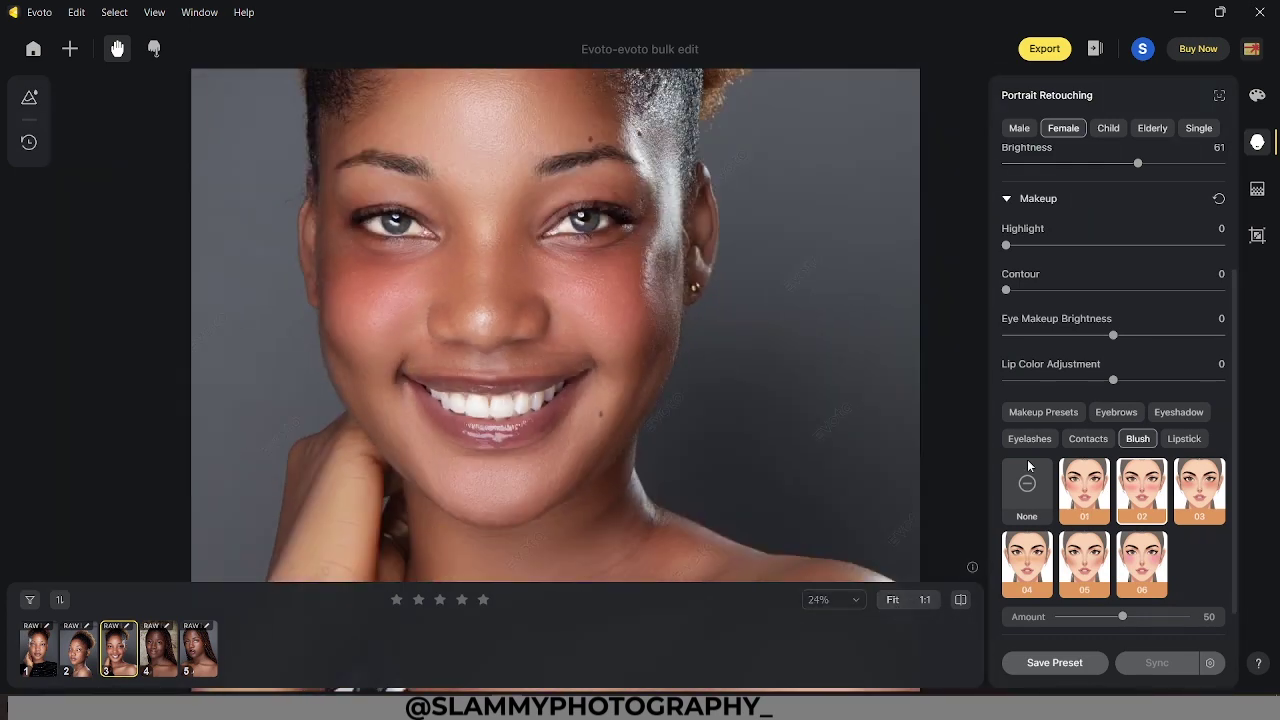
{"action": "left_click_drag", "start_coordinate": [1122, 618], "coordinate": [1097, 618]}
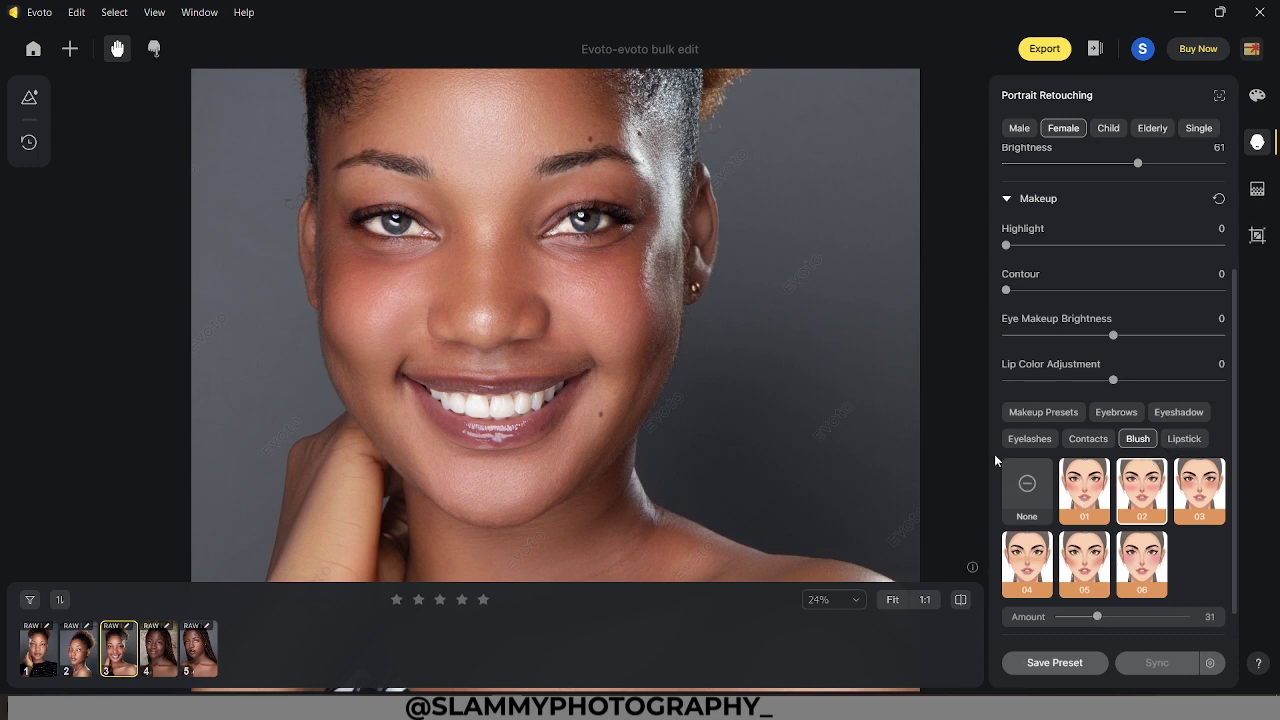
{"action": "left_click", "coordinate": [1034, 444]}
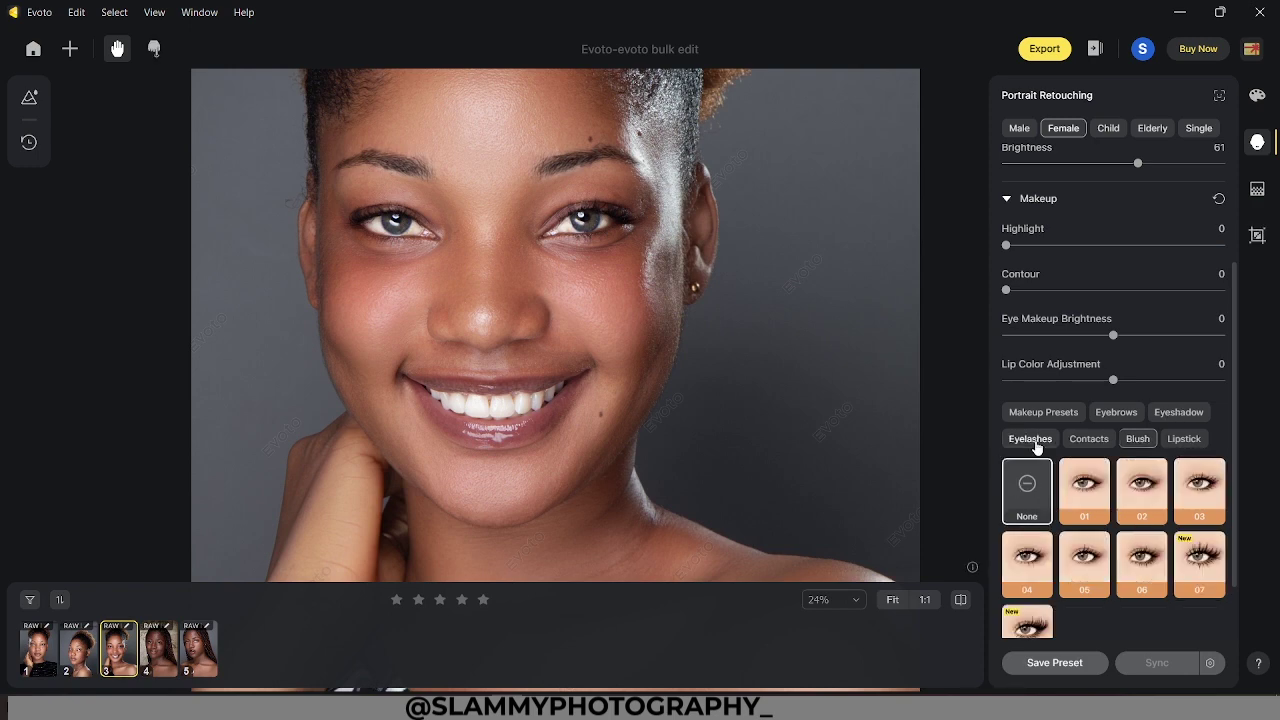
{"action": "left_click", "coordinate": [1202, 568]}
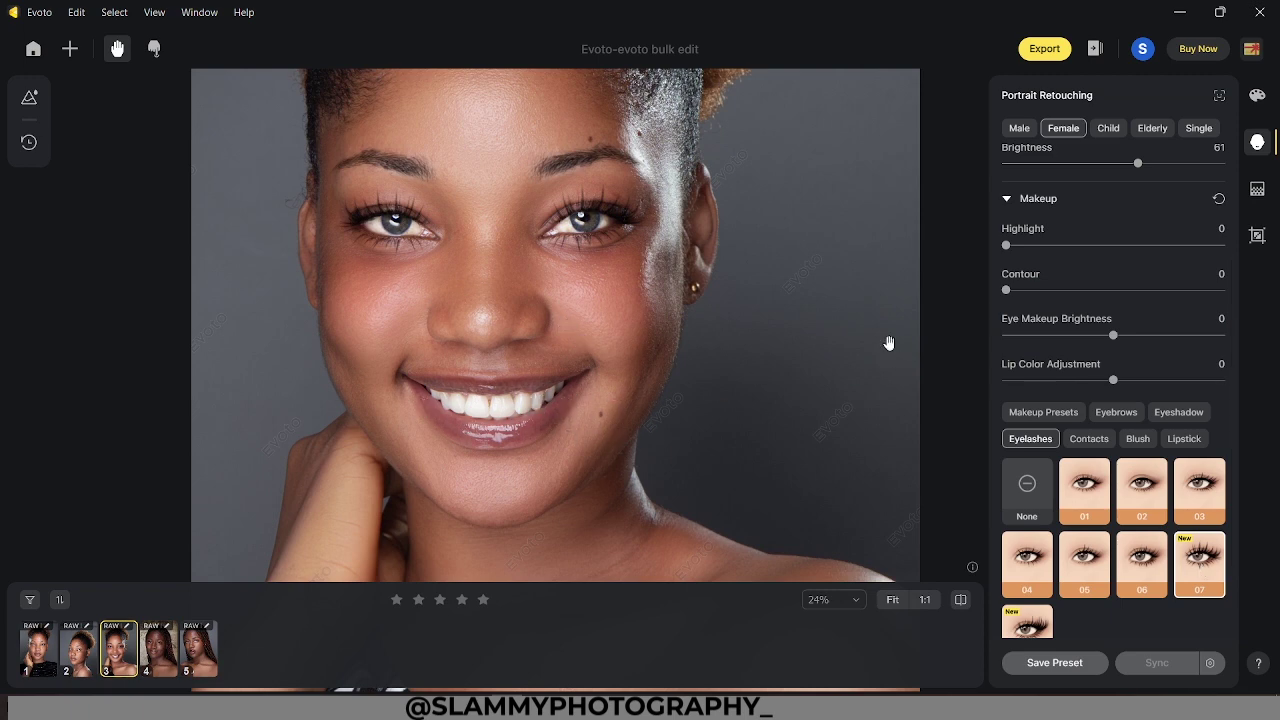
Set Teeth Whitening to 100, with its brightness at 86 and Teeth Desaturation at 0
{"action": "scroll", "coordinate": [1088, 358], "scroll_direction": "up", "scroll_amount": 3}
{"action": "scroll", "coordinate": [1089, 354], "scroll_direction": "up", "scroll_amount": 1}
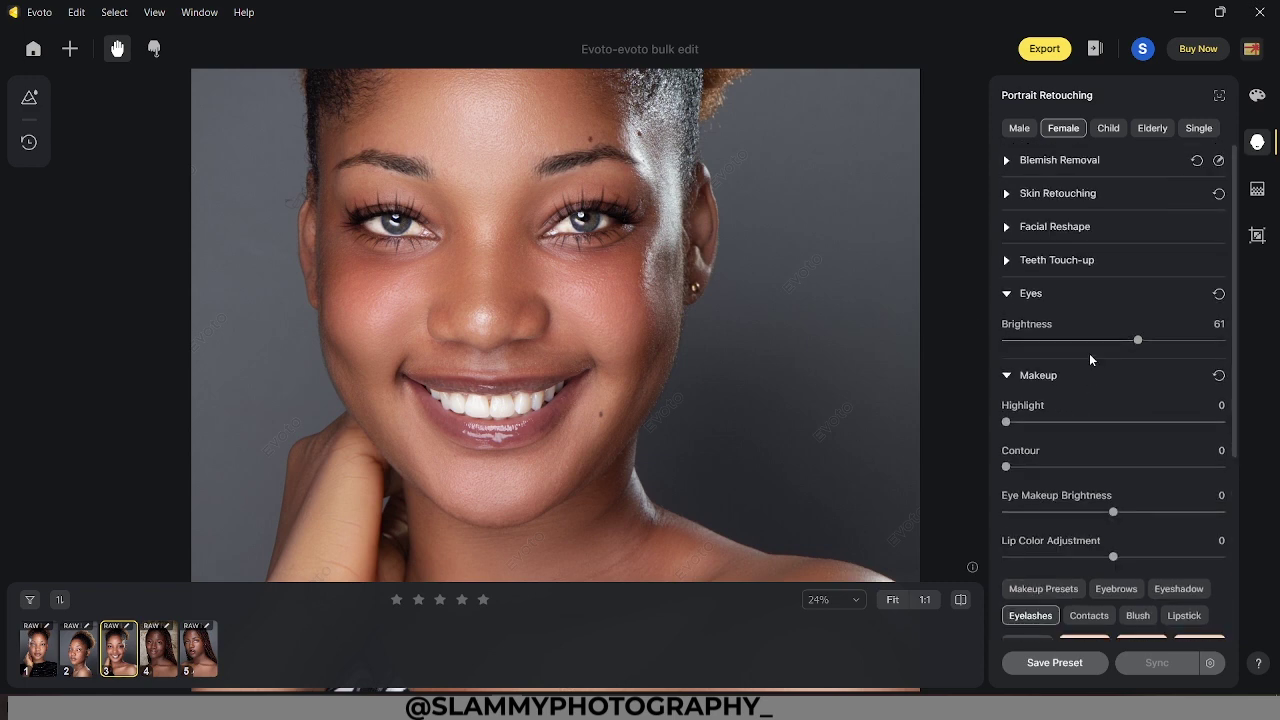
{"action": "left_click", "coordinate": [1007, 262]}
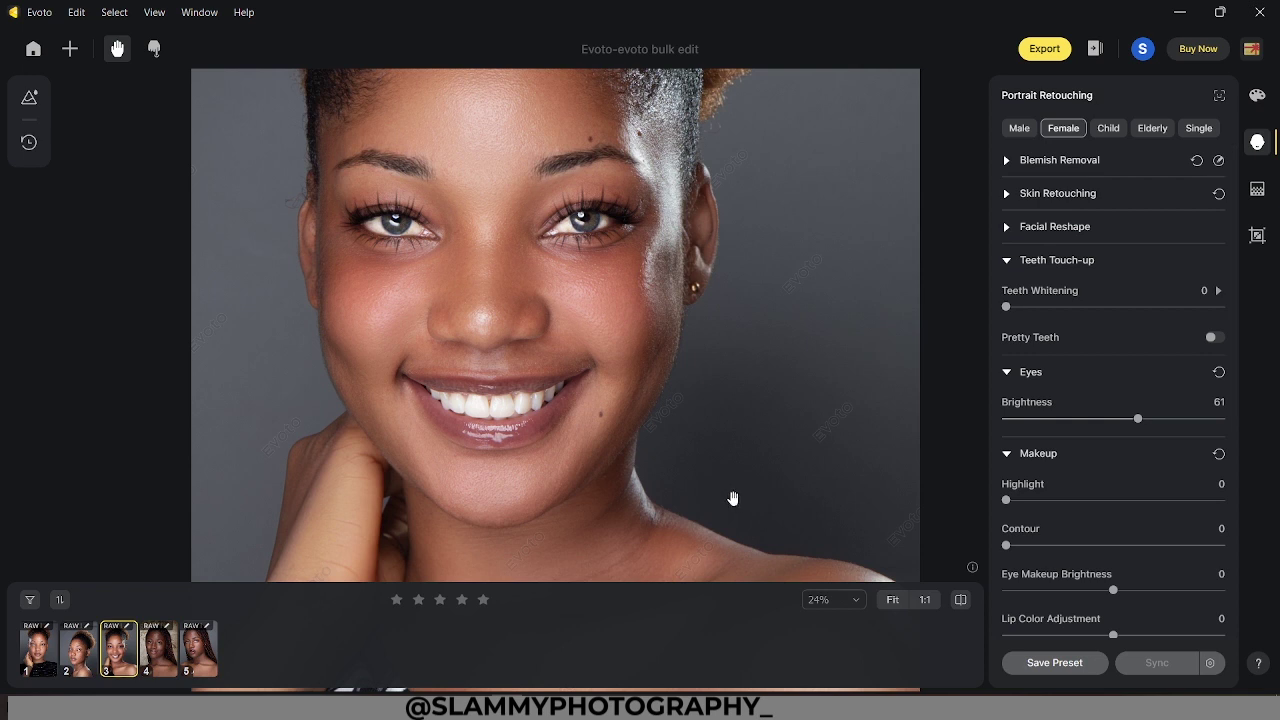
{"action": "left_click_drag", "start_coordinate": [1011, 312], "coordinate": [1155, 317]}
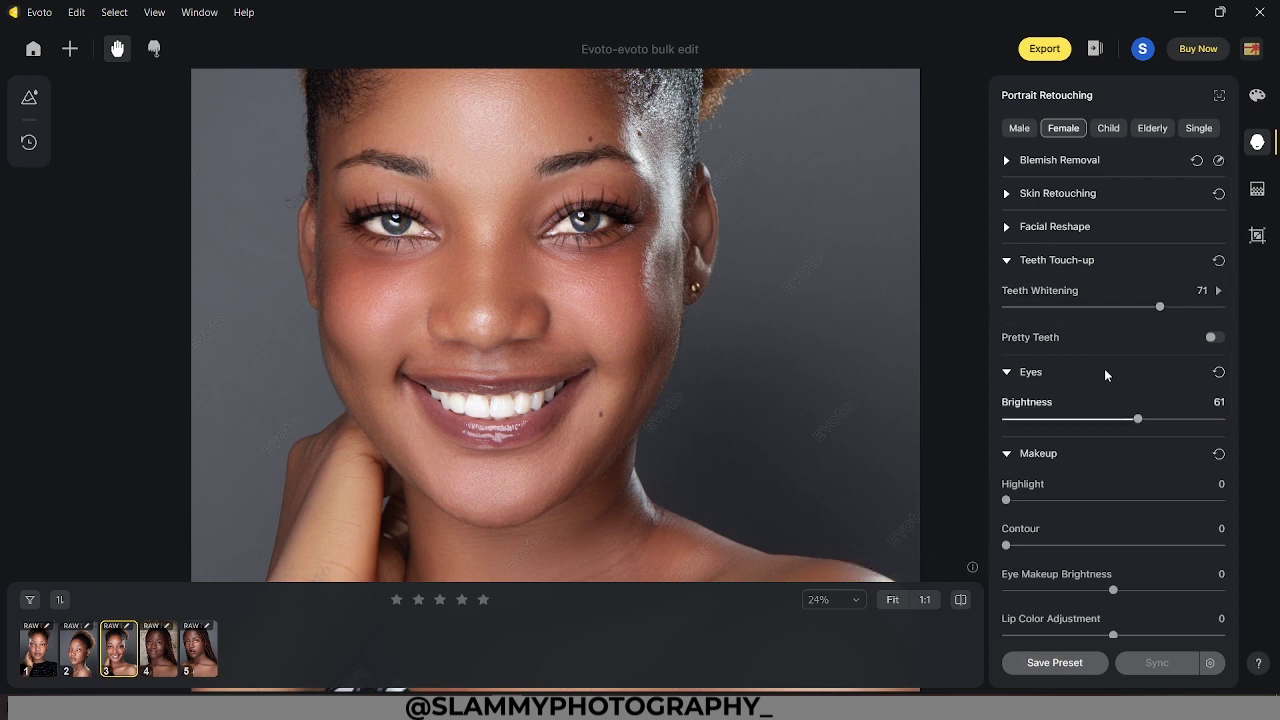
{"action": "left_click_drag", "start_coordinate": [1160, 306], "coordinate": [1240, 312]}
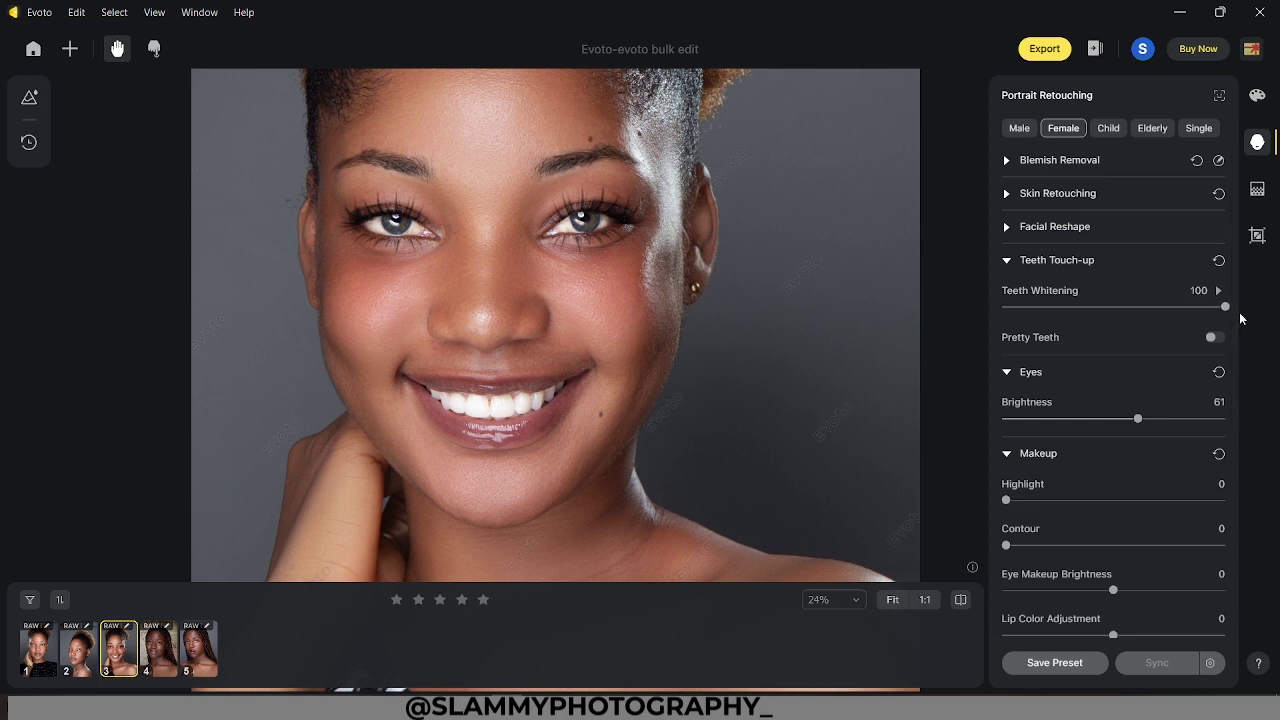
{"action": "left_click", "coordinate": [1218, 290]}
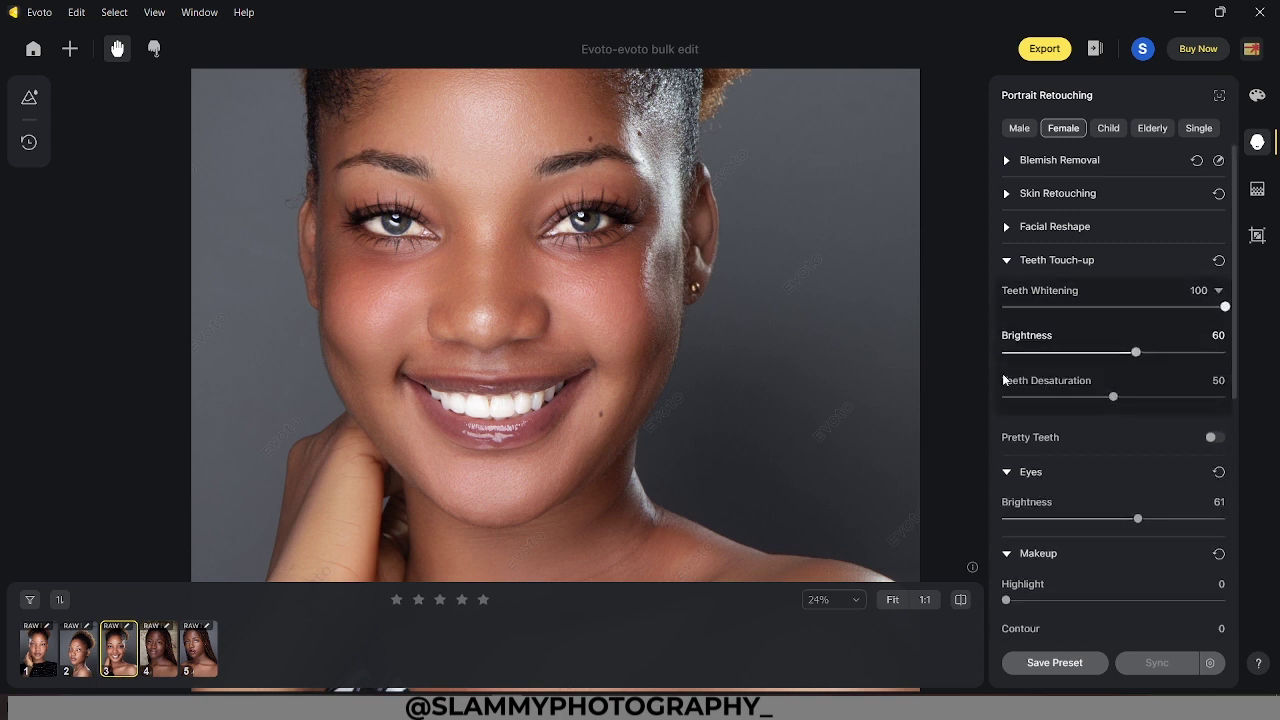
{"action": "left_click_drag", "start_coordinate": [1136, 352], "coordinate": [1194, 352]}
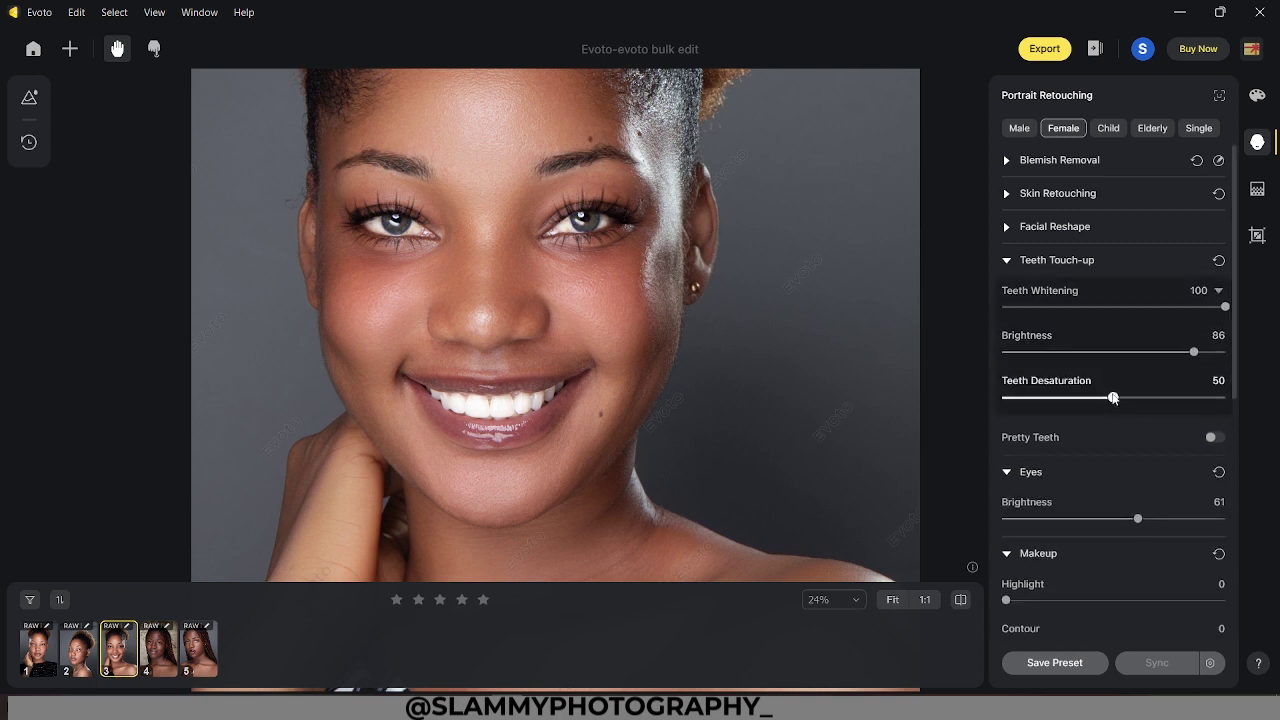
{"action": "left_click_drag", "start_coordinate": [1113, 397], "coordinate": [980, 403]}
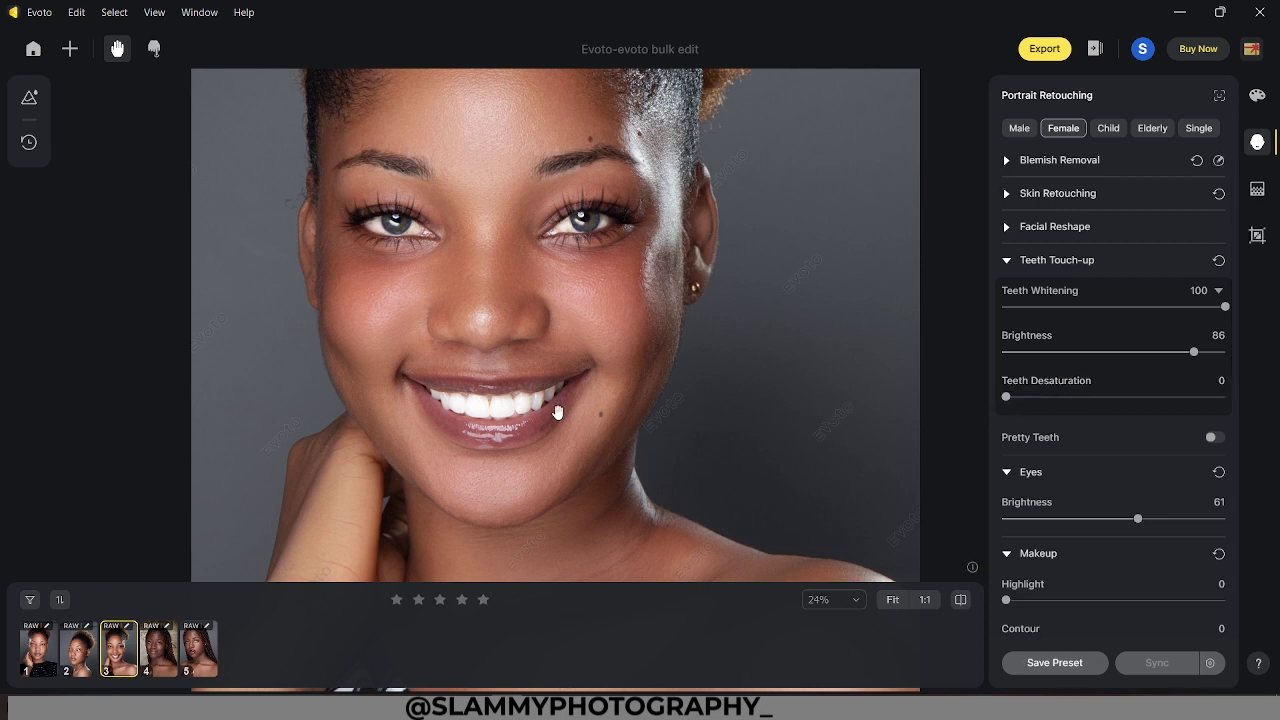
Compare the retouched face with the original, and examine the teeth at 100% zoom
{"action": "left_click_drag", "start_coordinate": [558, 412], "coordinate": [496, 470]}
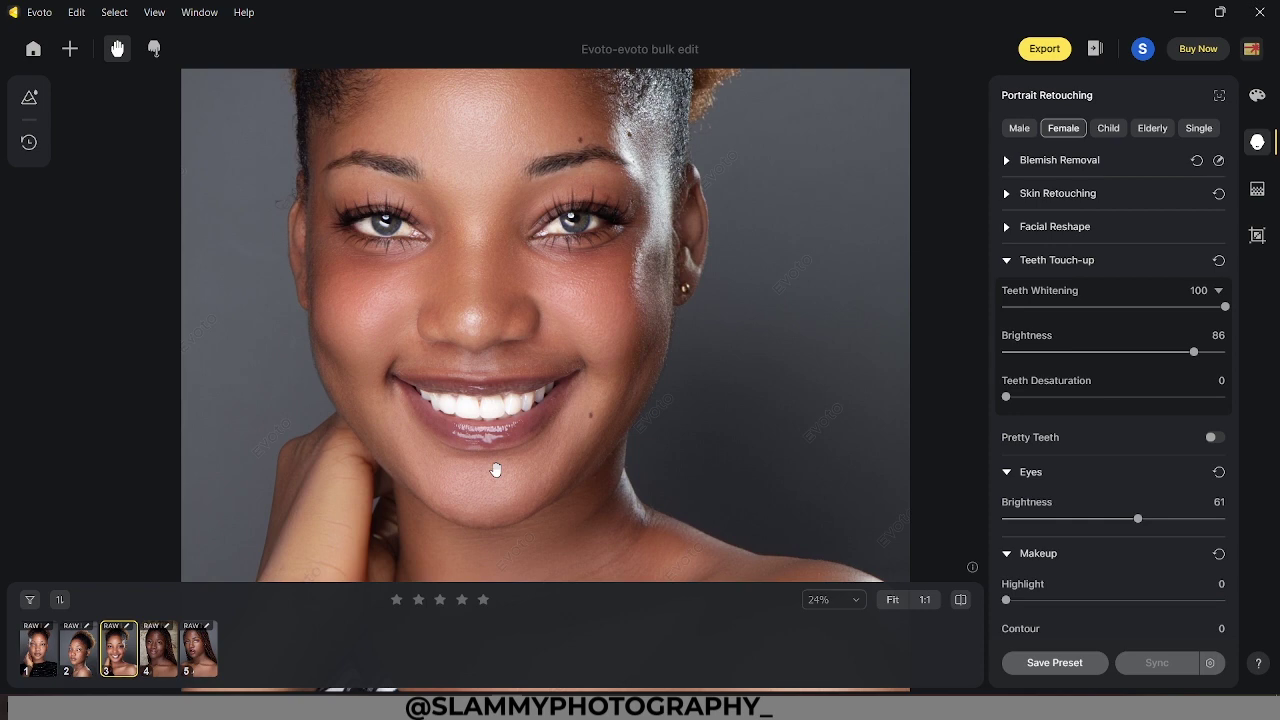
{"action": "left_click", "coordinate": [496, 470]}
{"action": "left_click", "coordinate": [496, 470]}
{"action": "left_click", "coordinate": [478, 442]}
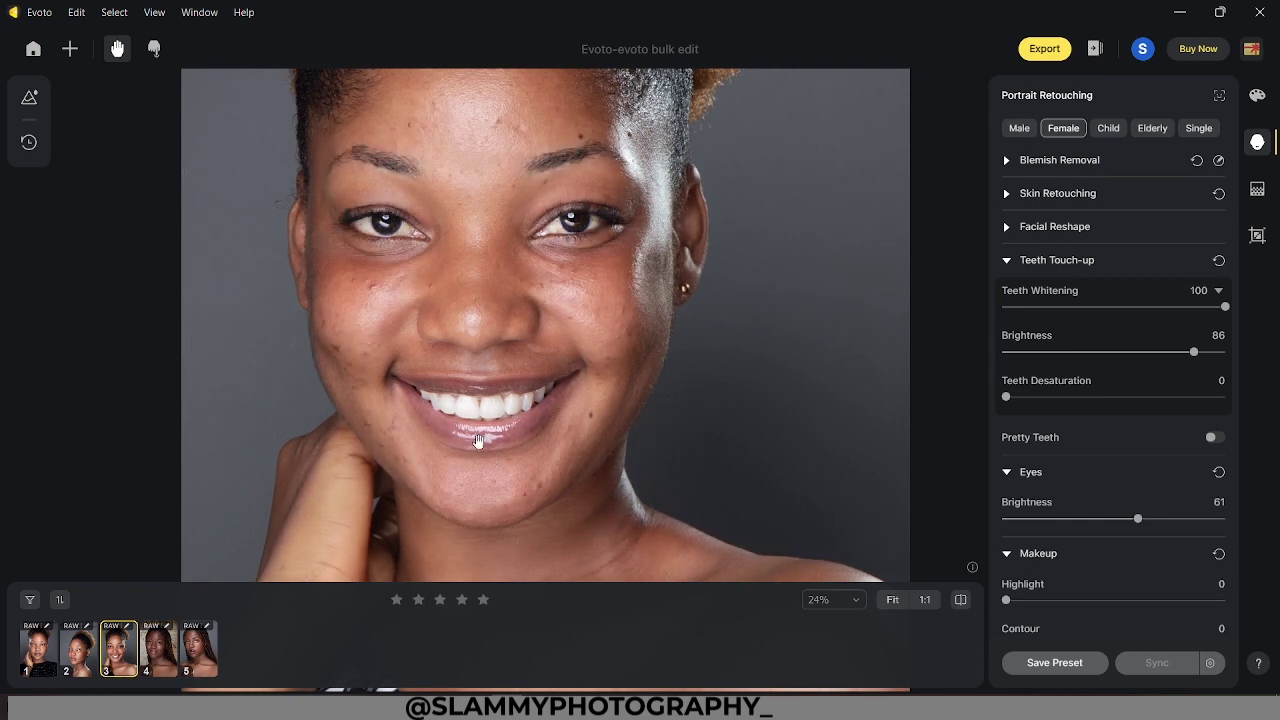
{"action": "left_click", "coordinate": [468, 432]}
{"action": "left_click", "coordinate": [828, 606]}
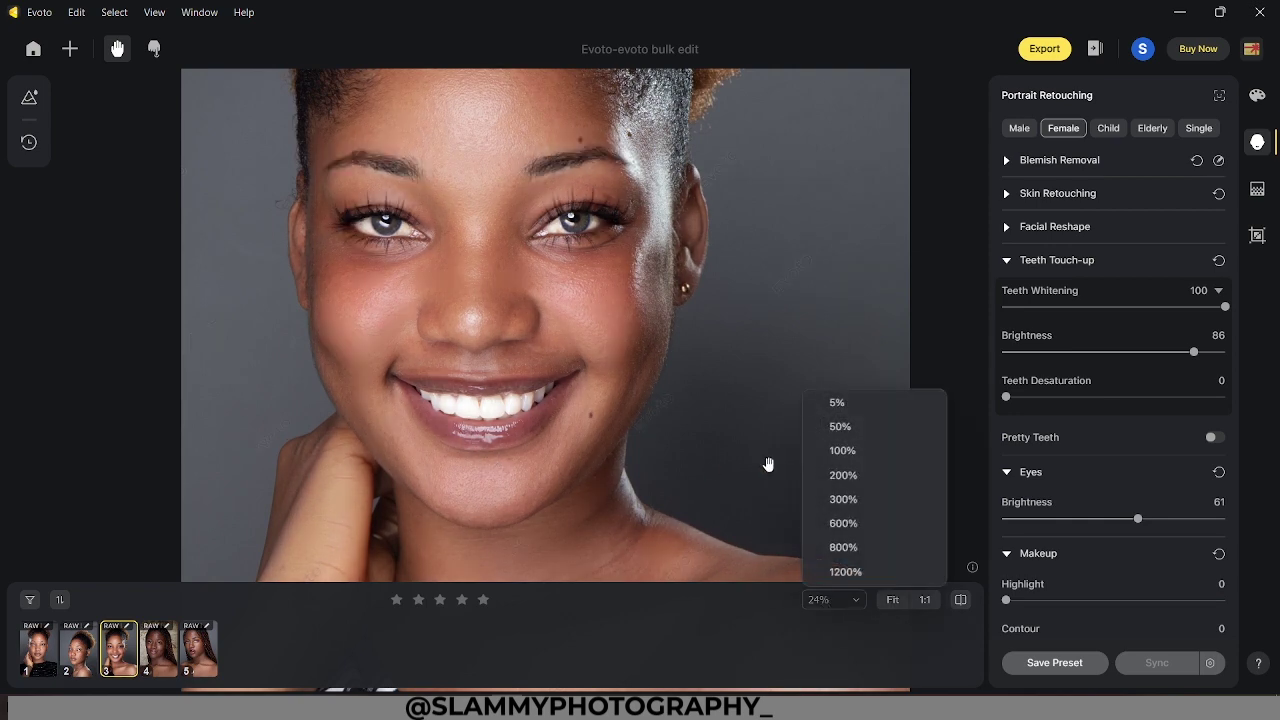
{"action": "left_click", "coordinate": [822, 452]}
{"action": "left_click_drag", "start_coordinate": [319, 432], "coordinate": [749, 309]}
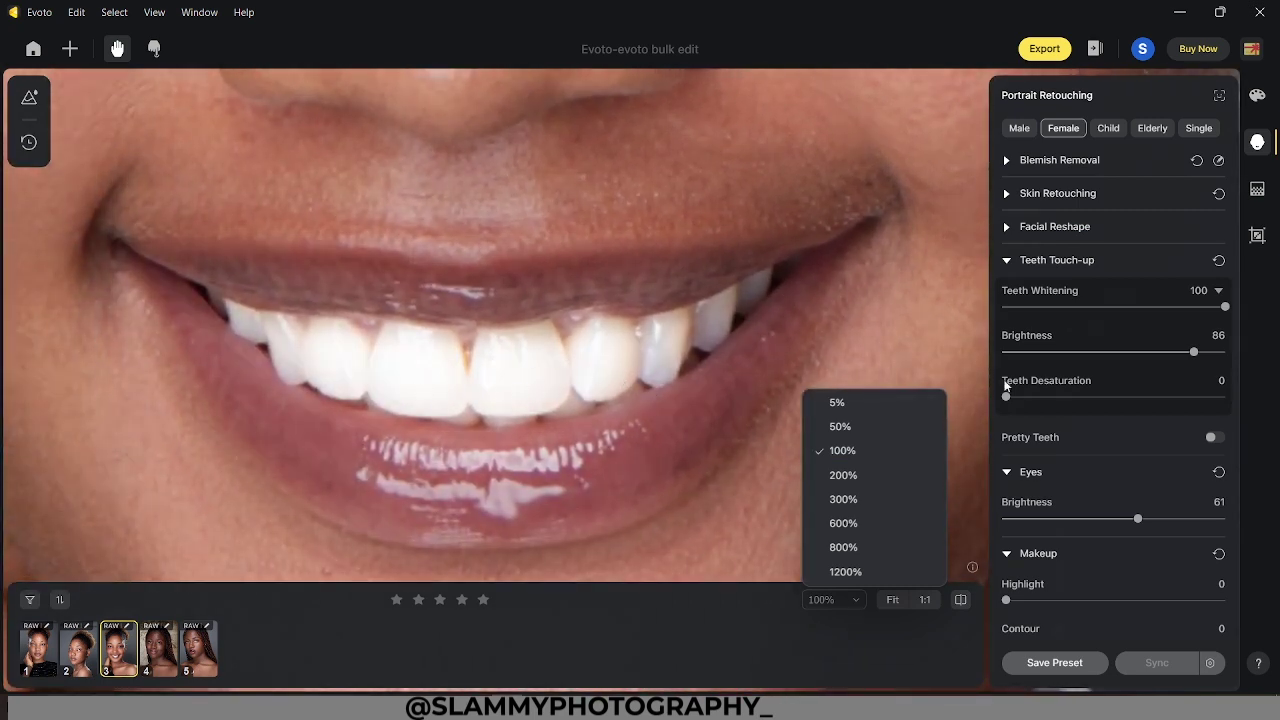
Tone down the teeth touch-up to a brightness of 45 and Teeth Whitening of 75, keeping Teeth Desaturation at 0
{"action": "left_click", "coordinate": [1104, 358]}
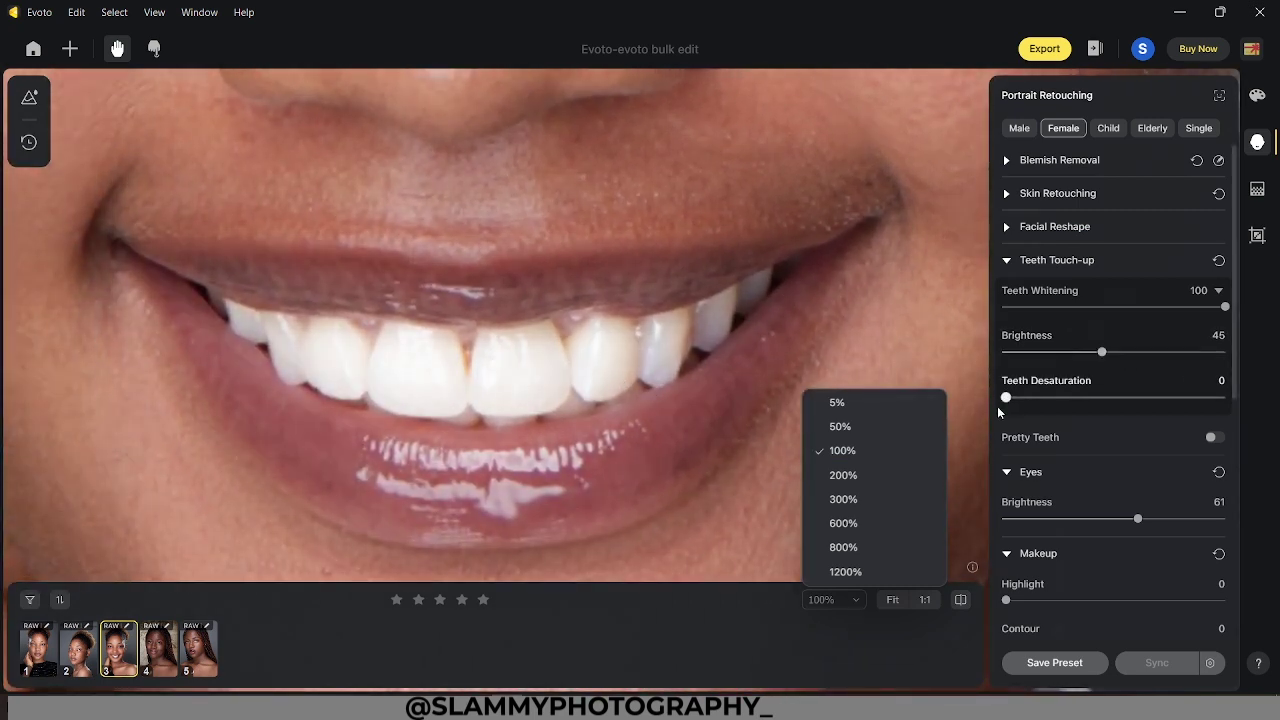
{"action": "mouse_move", "coordinate": [1014, 399]}
{"action": "left_mouse_down"}
{"action": "mouse_move", "coordinate": [1066, 399]}
{"action": "mouse_move", "coordinate": [989, 398]}
{"action": "left_mouse_up"}
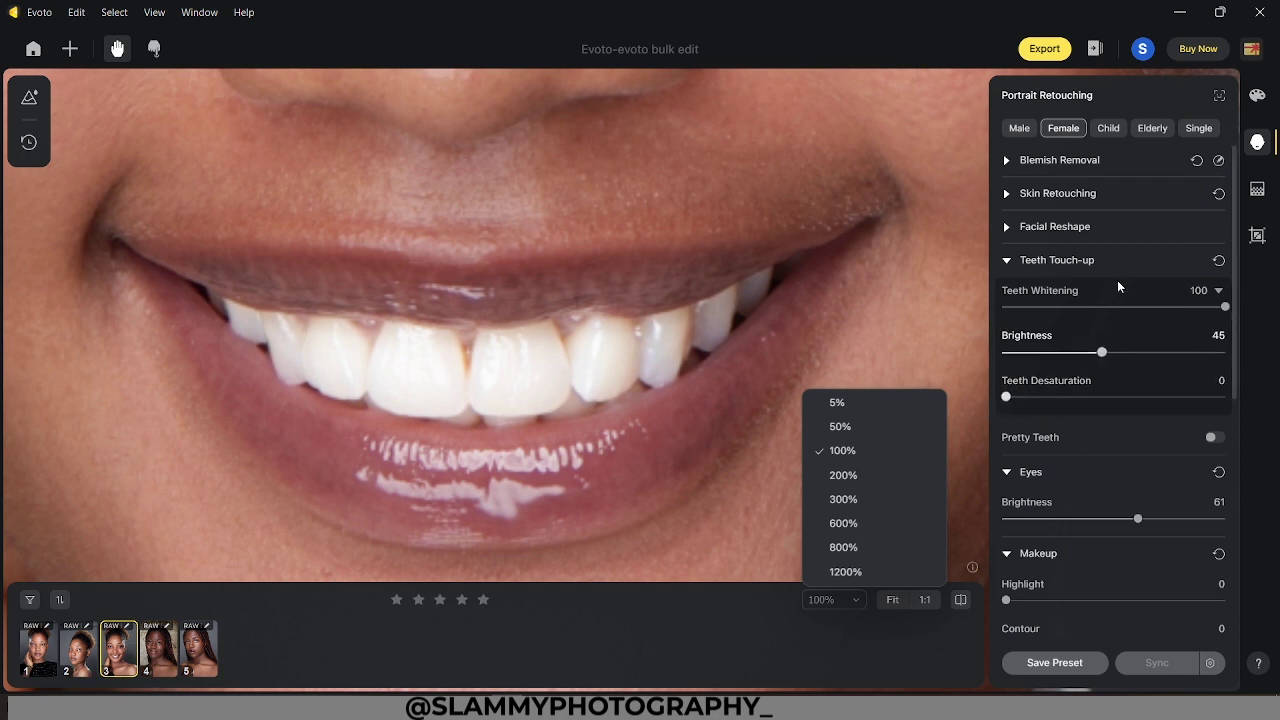
{"action": "left_click_drag", "start_coordinate": [1227, 307], "coordinate": [1168, 308]}
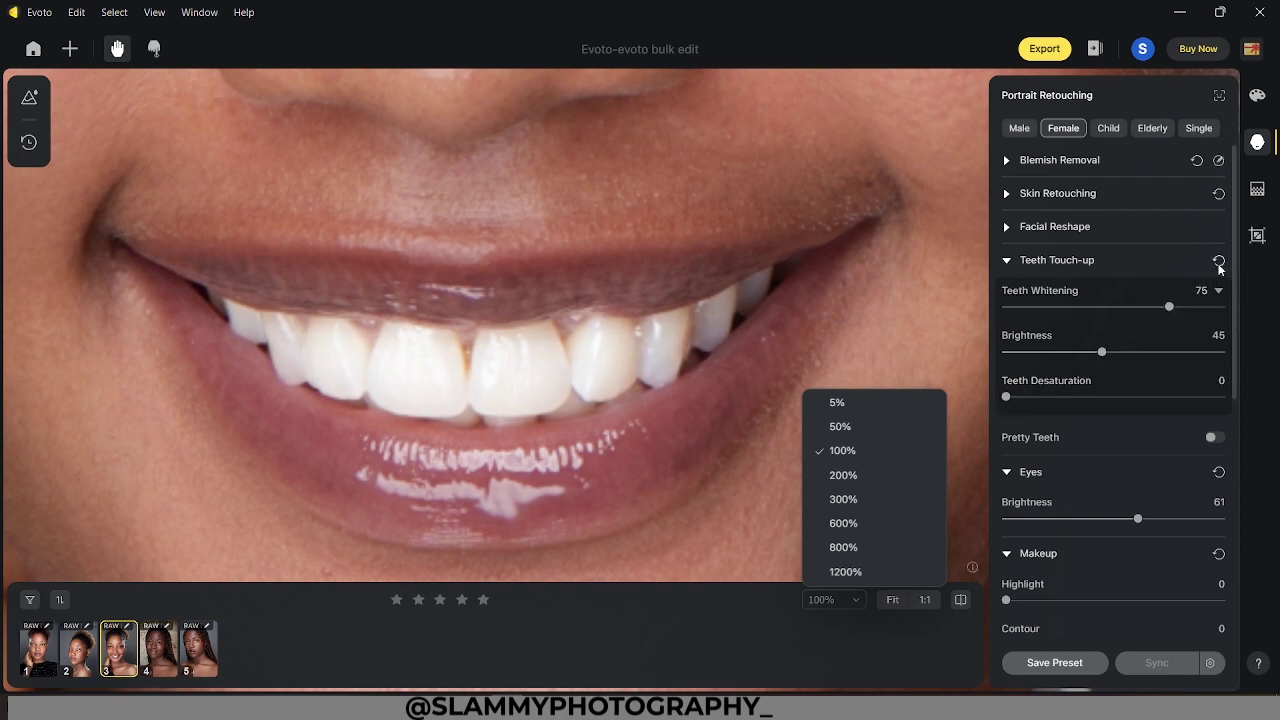
Check the Facial Reshape options, and collapse all the open portrait retouching sections, including Teeth Touch-up, Eyes and Makeup
{"action": "left_click", "coordinate": [1014, 262]}
{"action": "left_click", "coordinate": [1009, 227]}
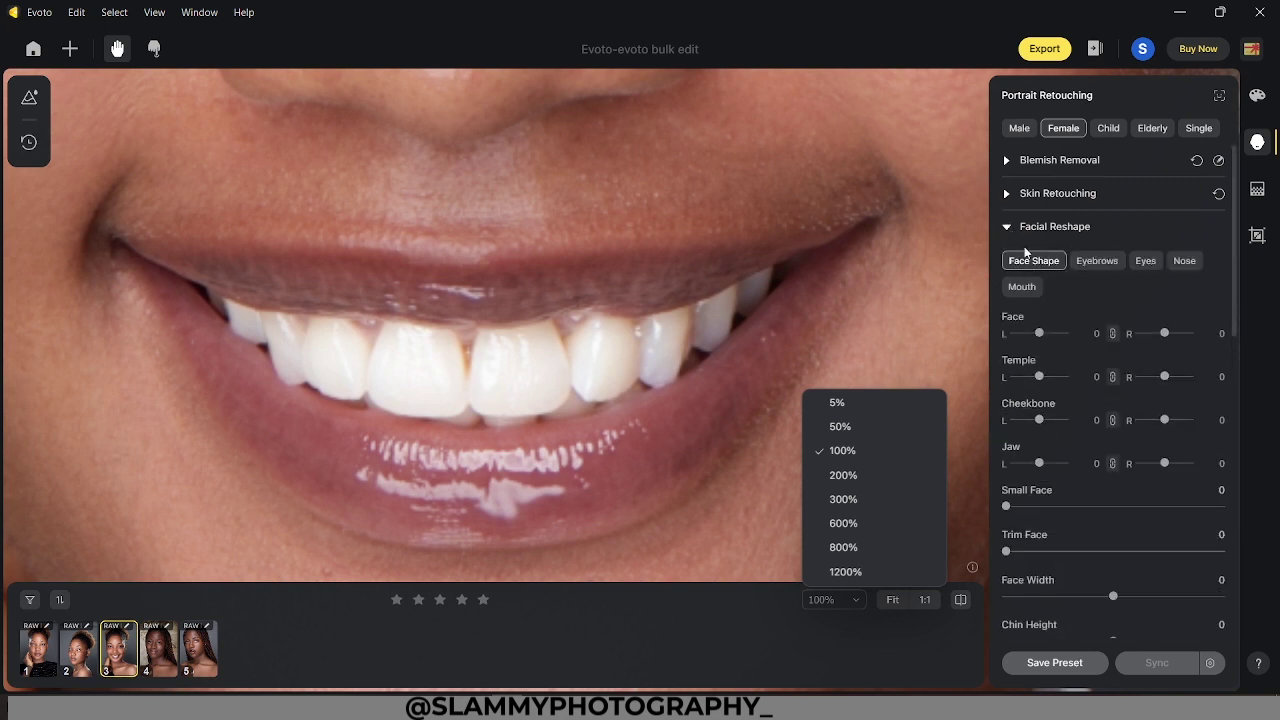
{"action": "left_click", "coordinate": [1012, 232]}
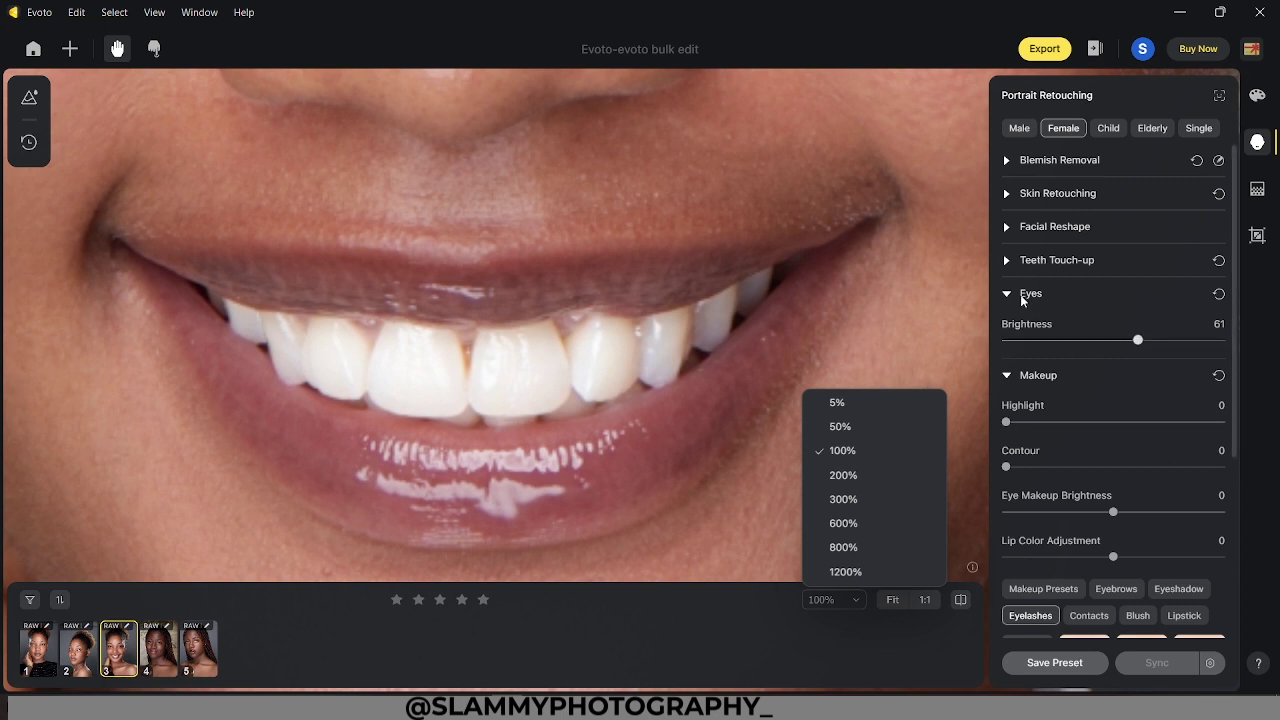
{"action": "left_click", "coordinate": [1012, 295]}
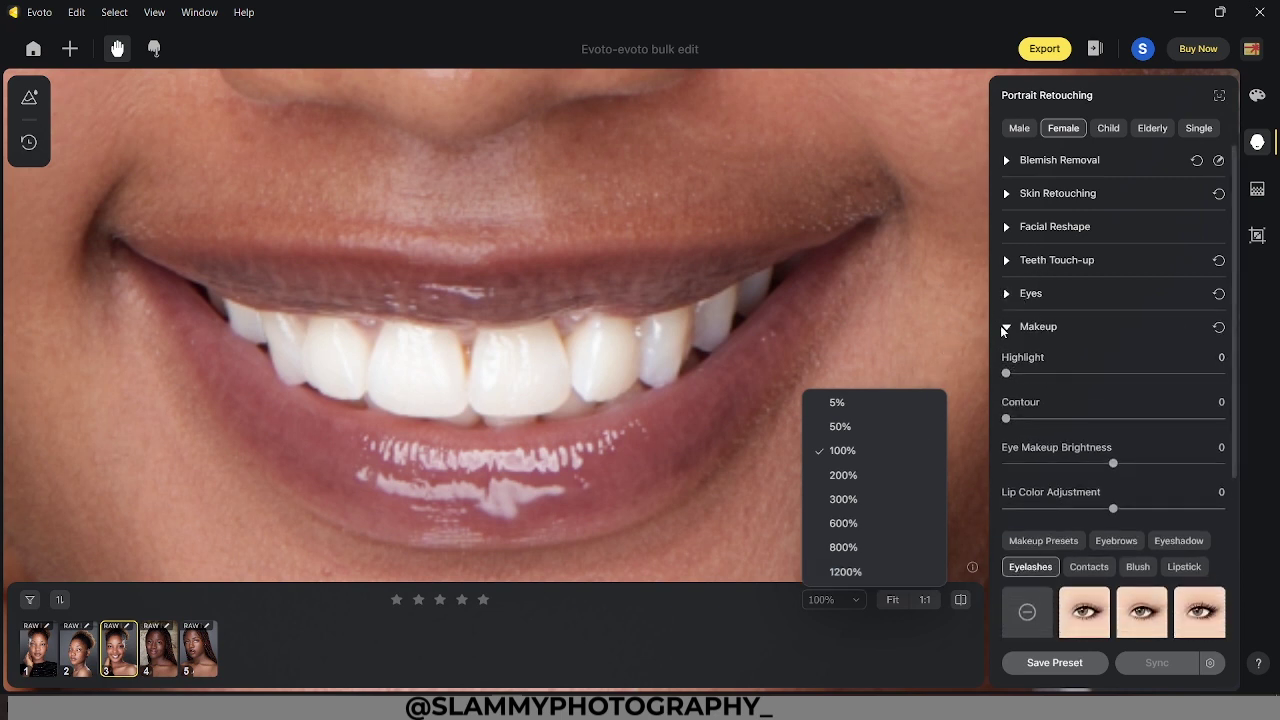
{"action": "left_click", "coordinate": [1007, 328]}
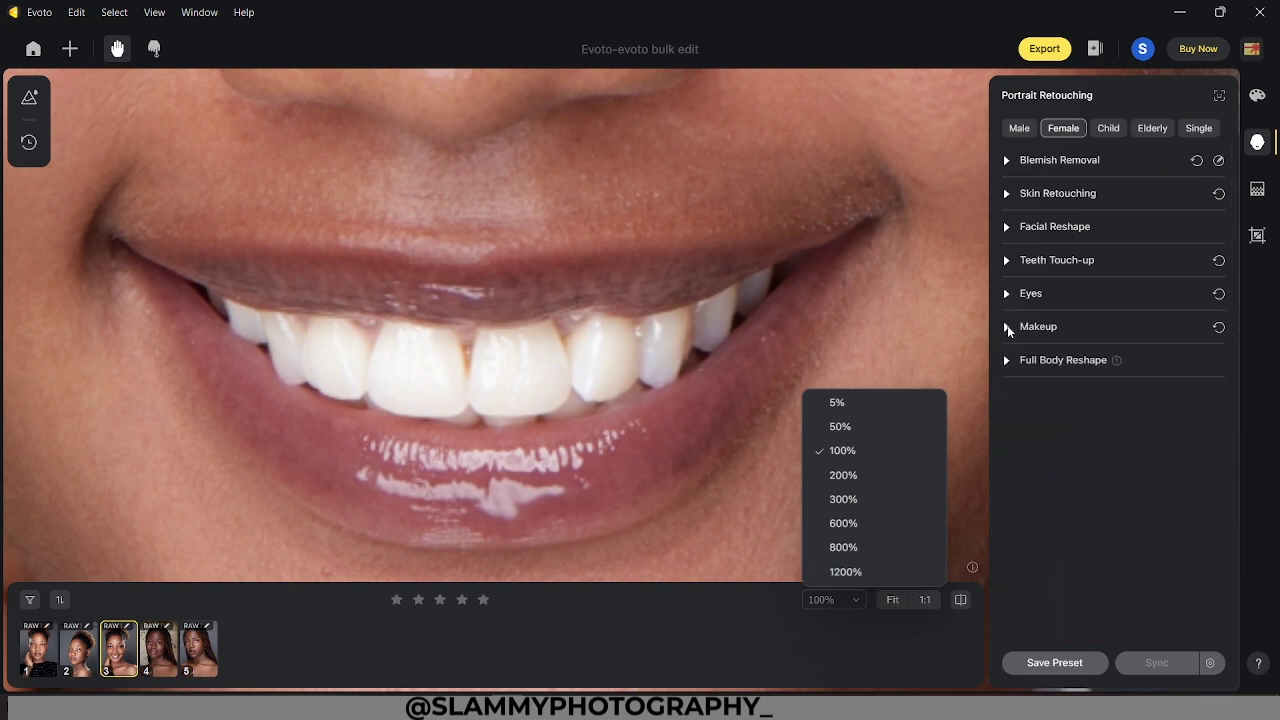